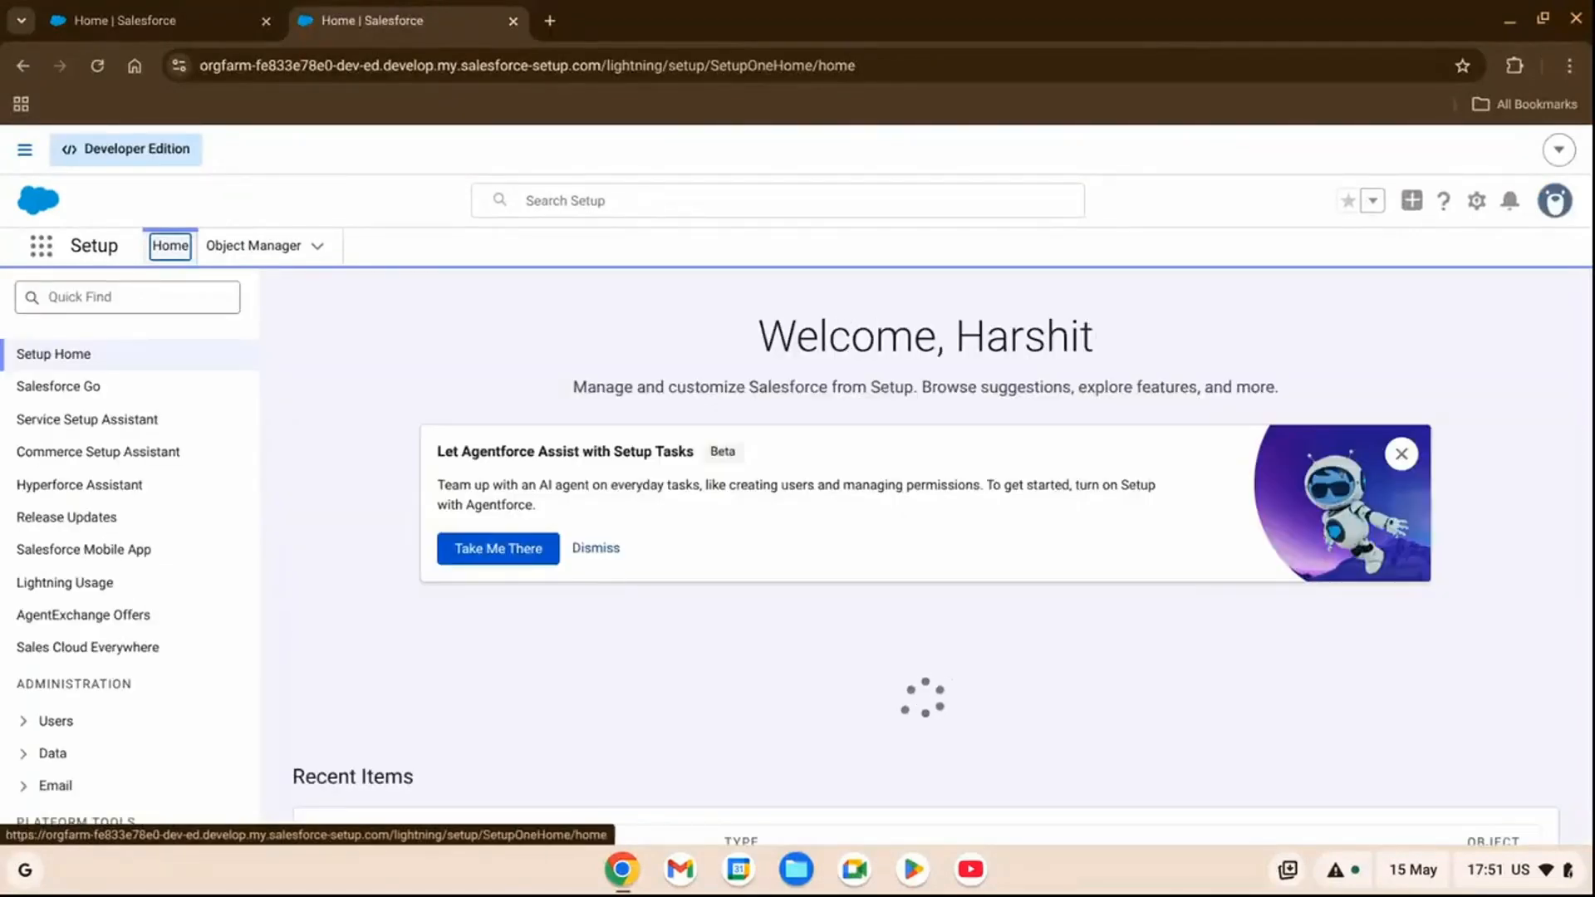
# Find and open the Einstein Setup page in Setup, allowing the site's notifications and dismissing the security contact notice.
pyautogui.click(102, 305)
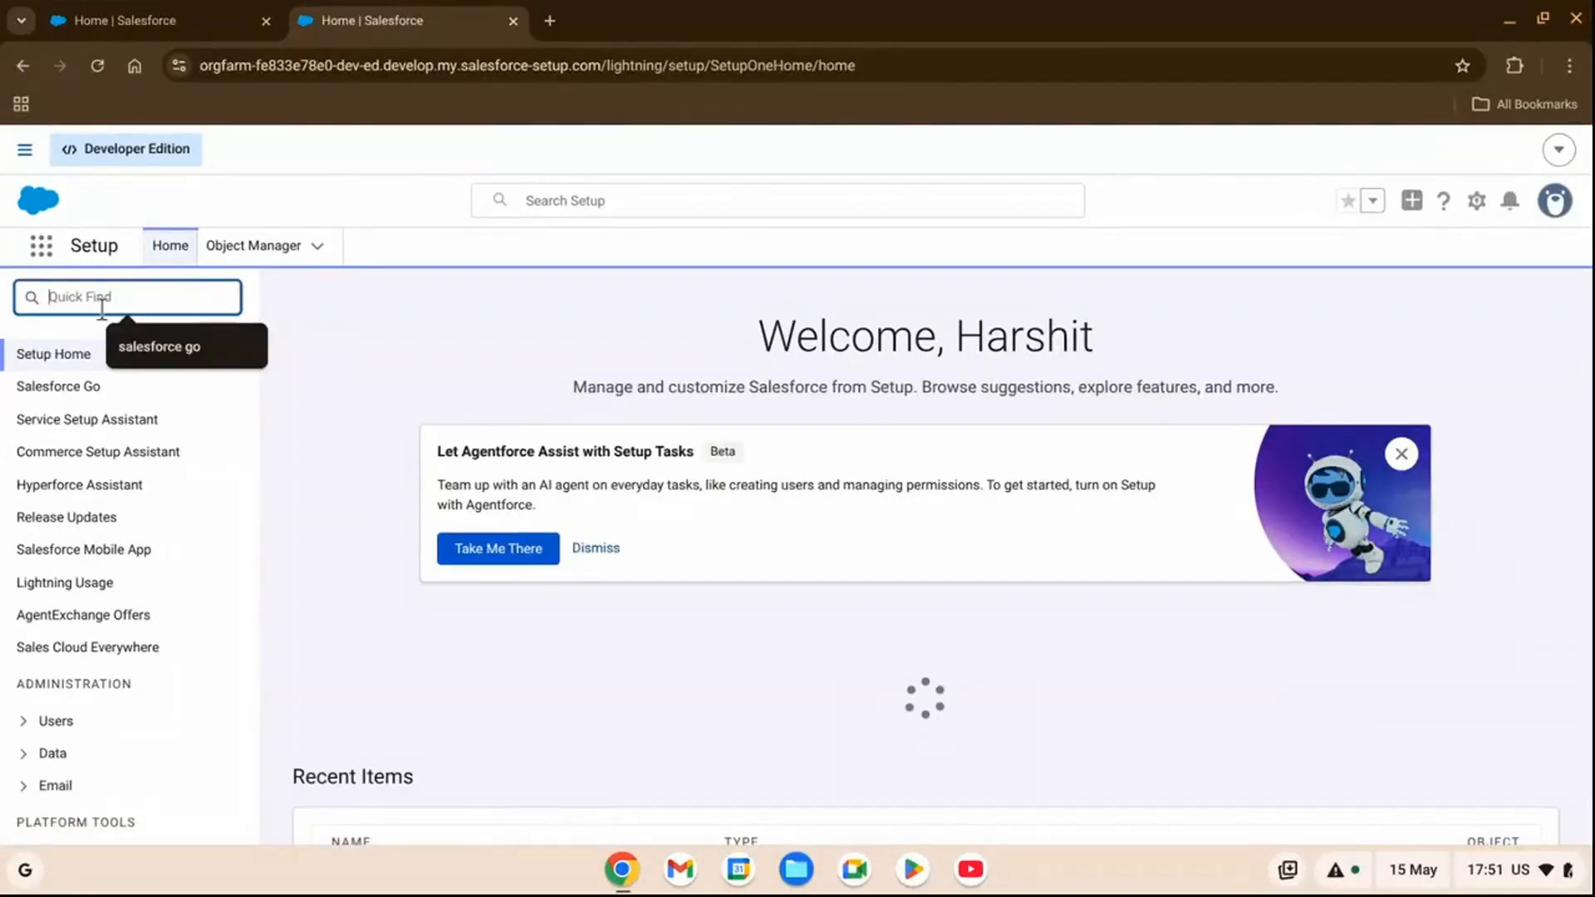
pyautogui.write('ei')
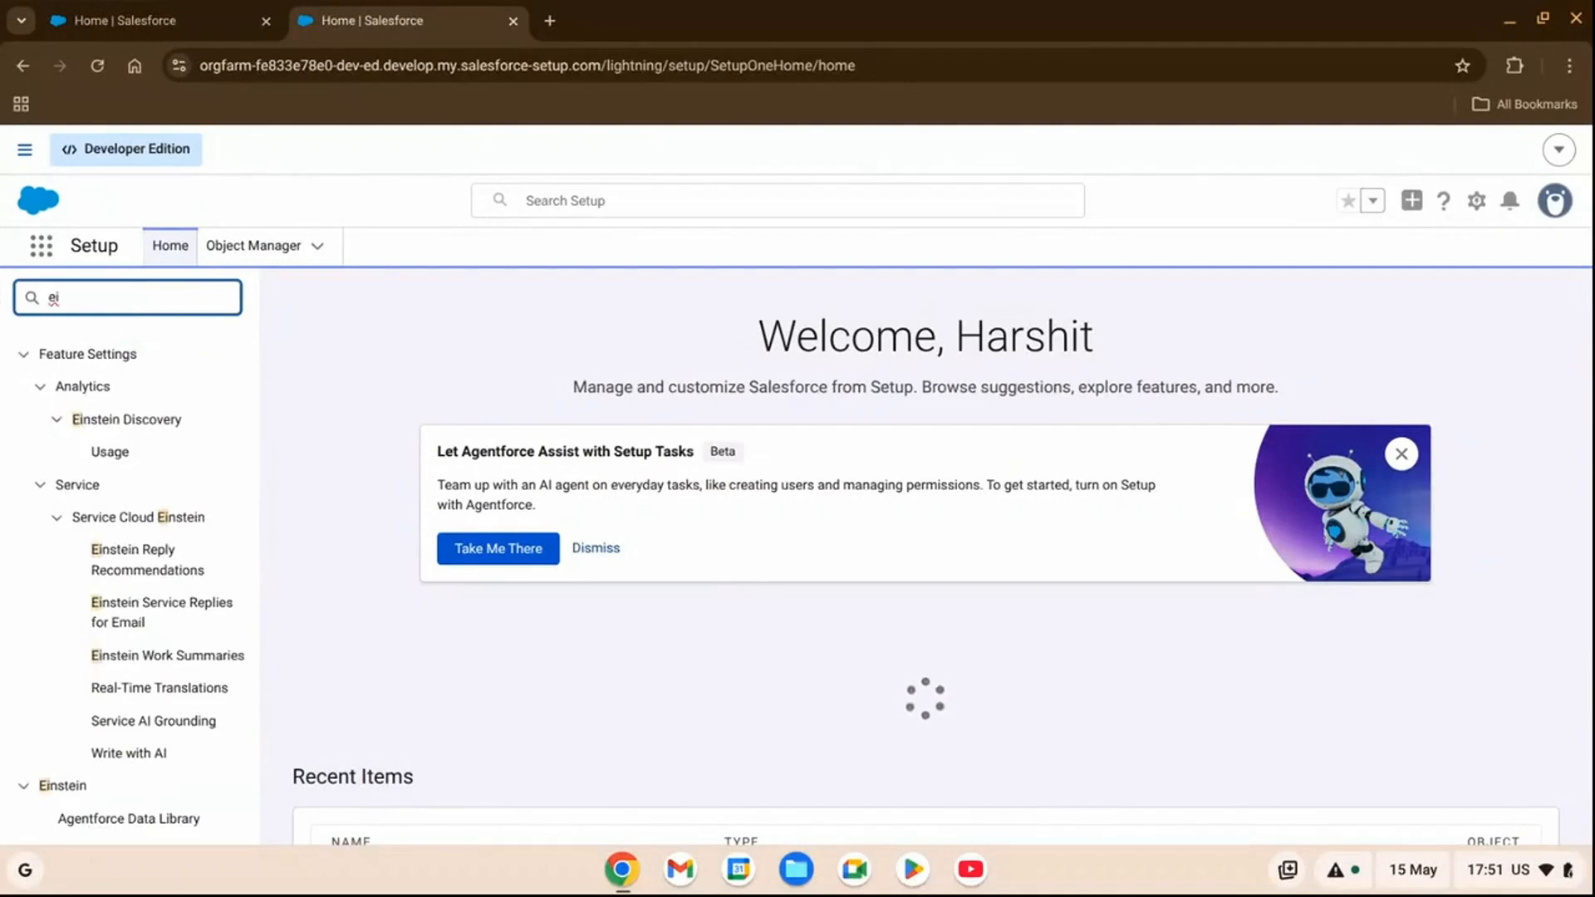
pyautogui.write('nstein se')
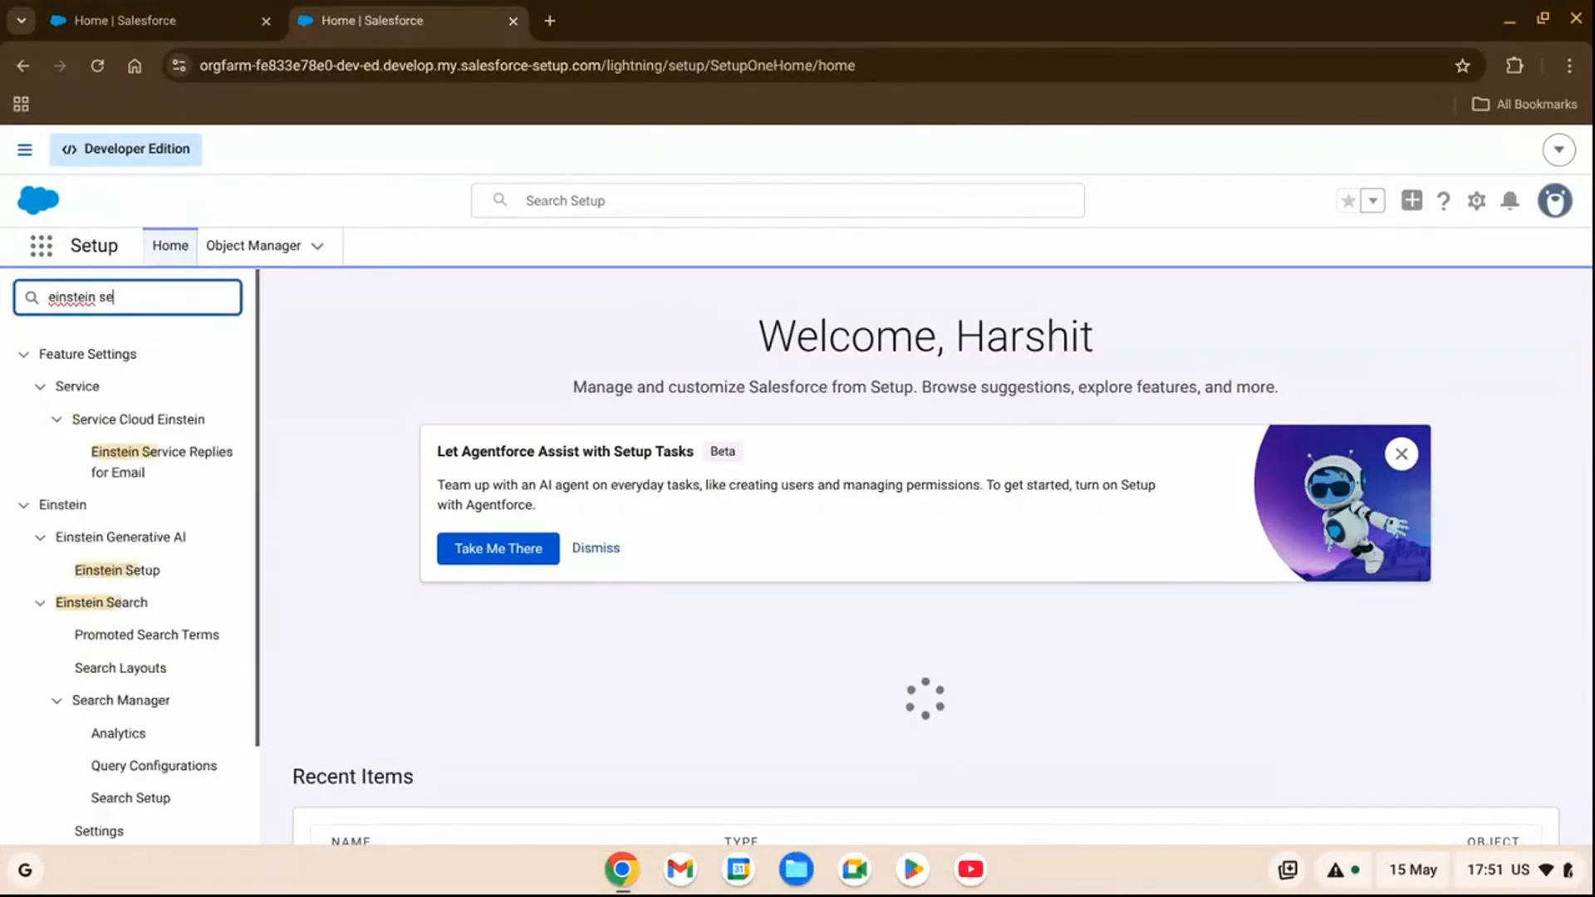
pyautogui.write('tup')
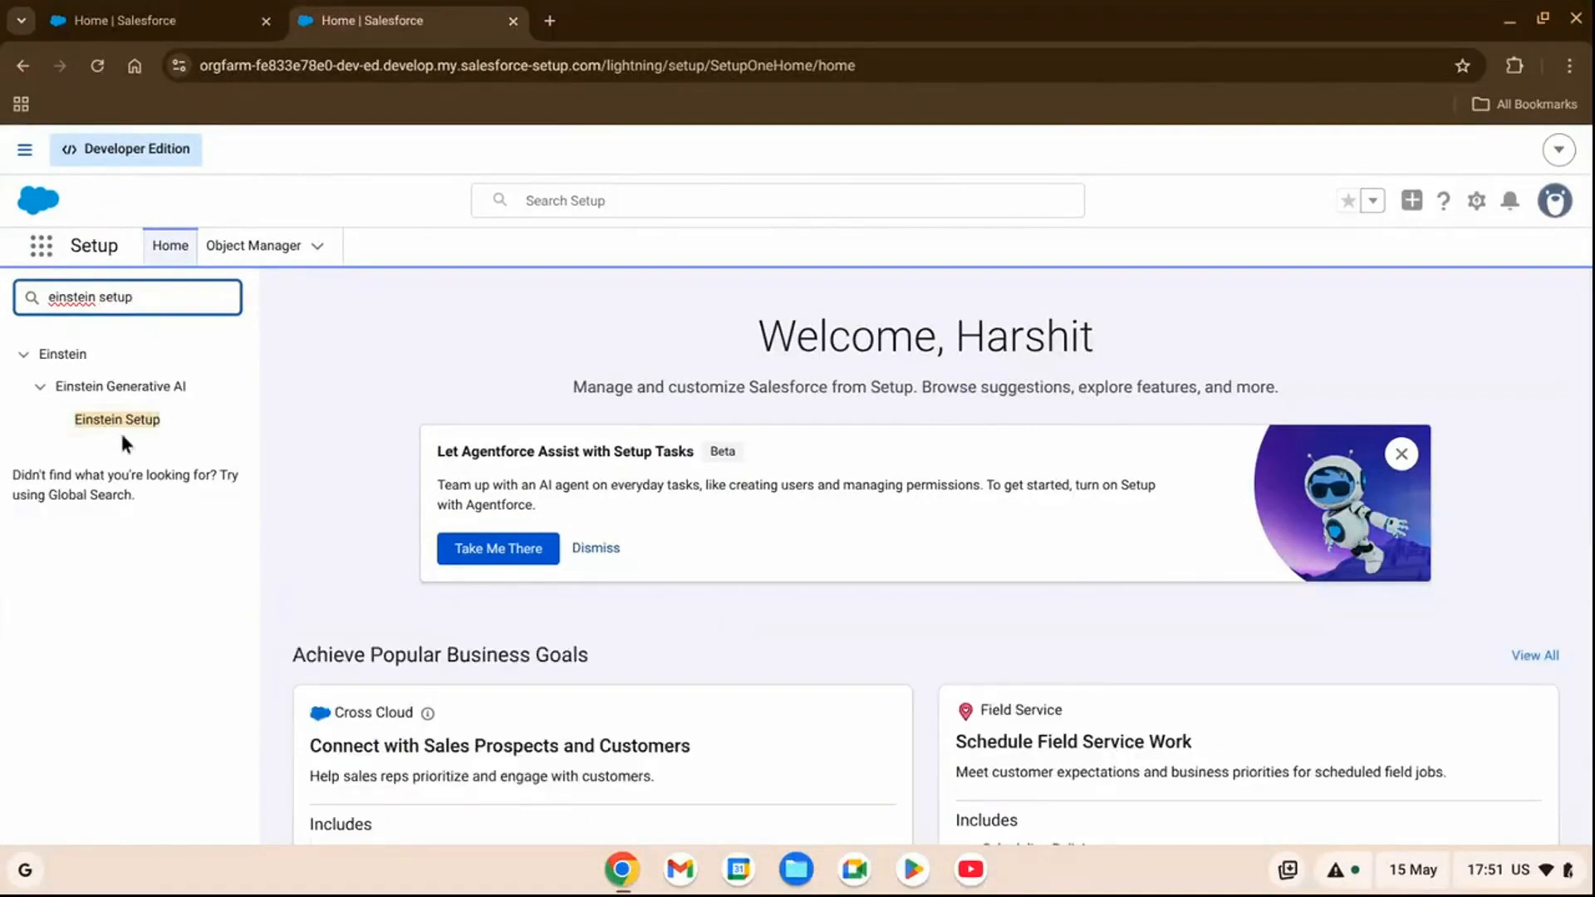
pyautogui.click(125, 421)
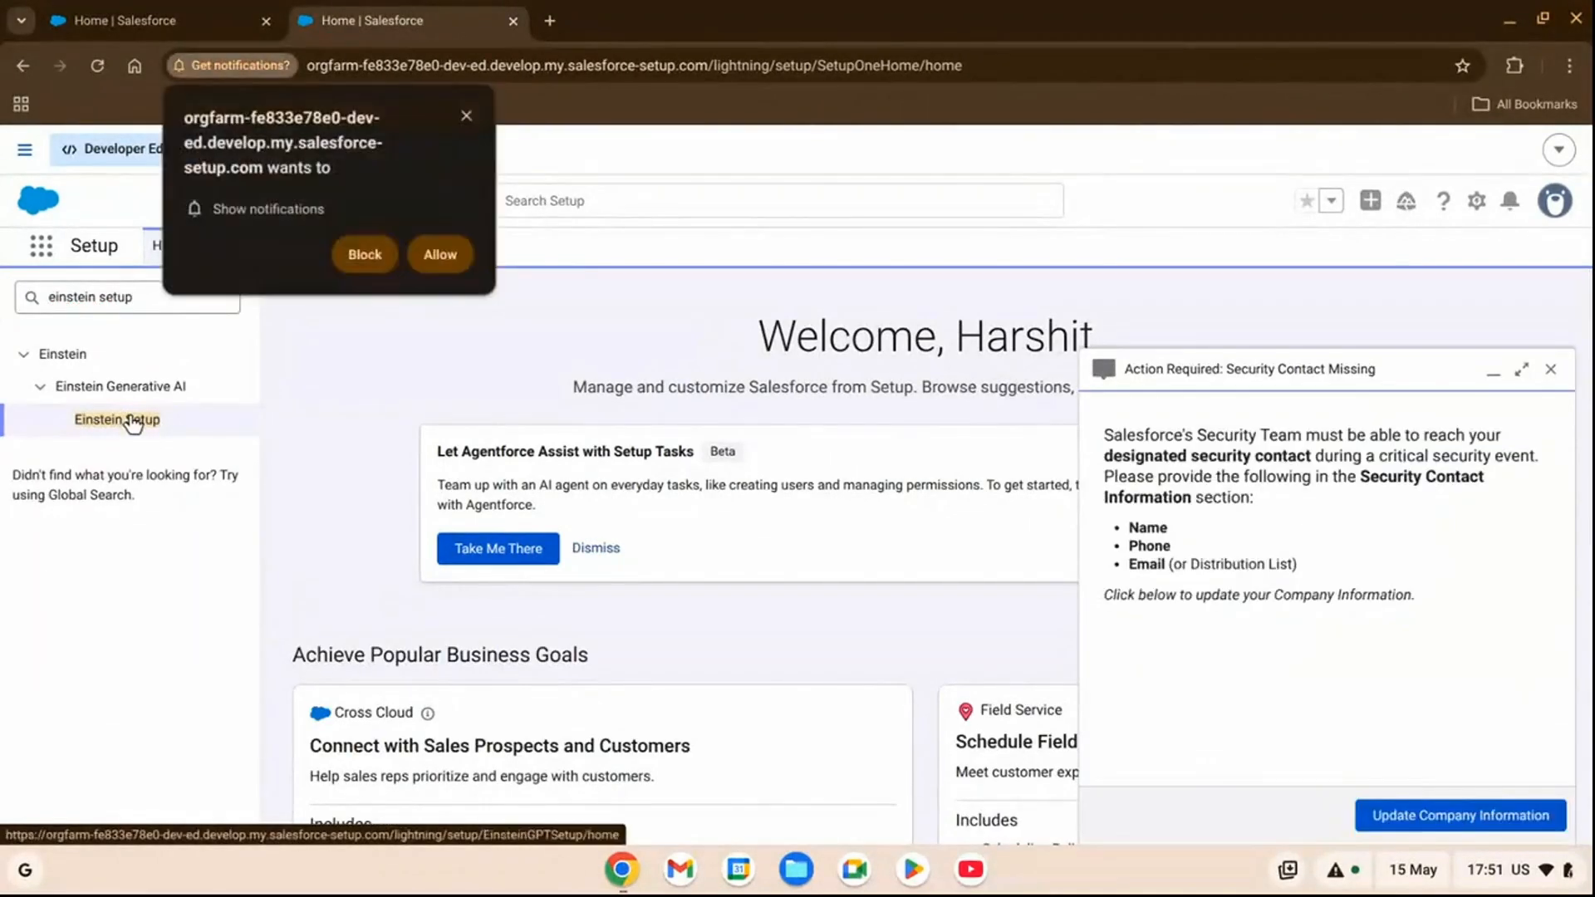
pyautogui.click(440, 254)
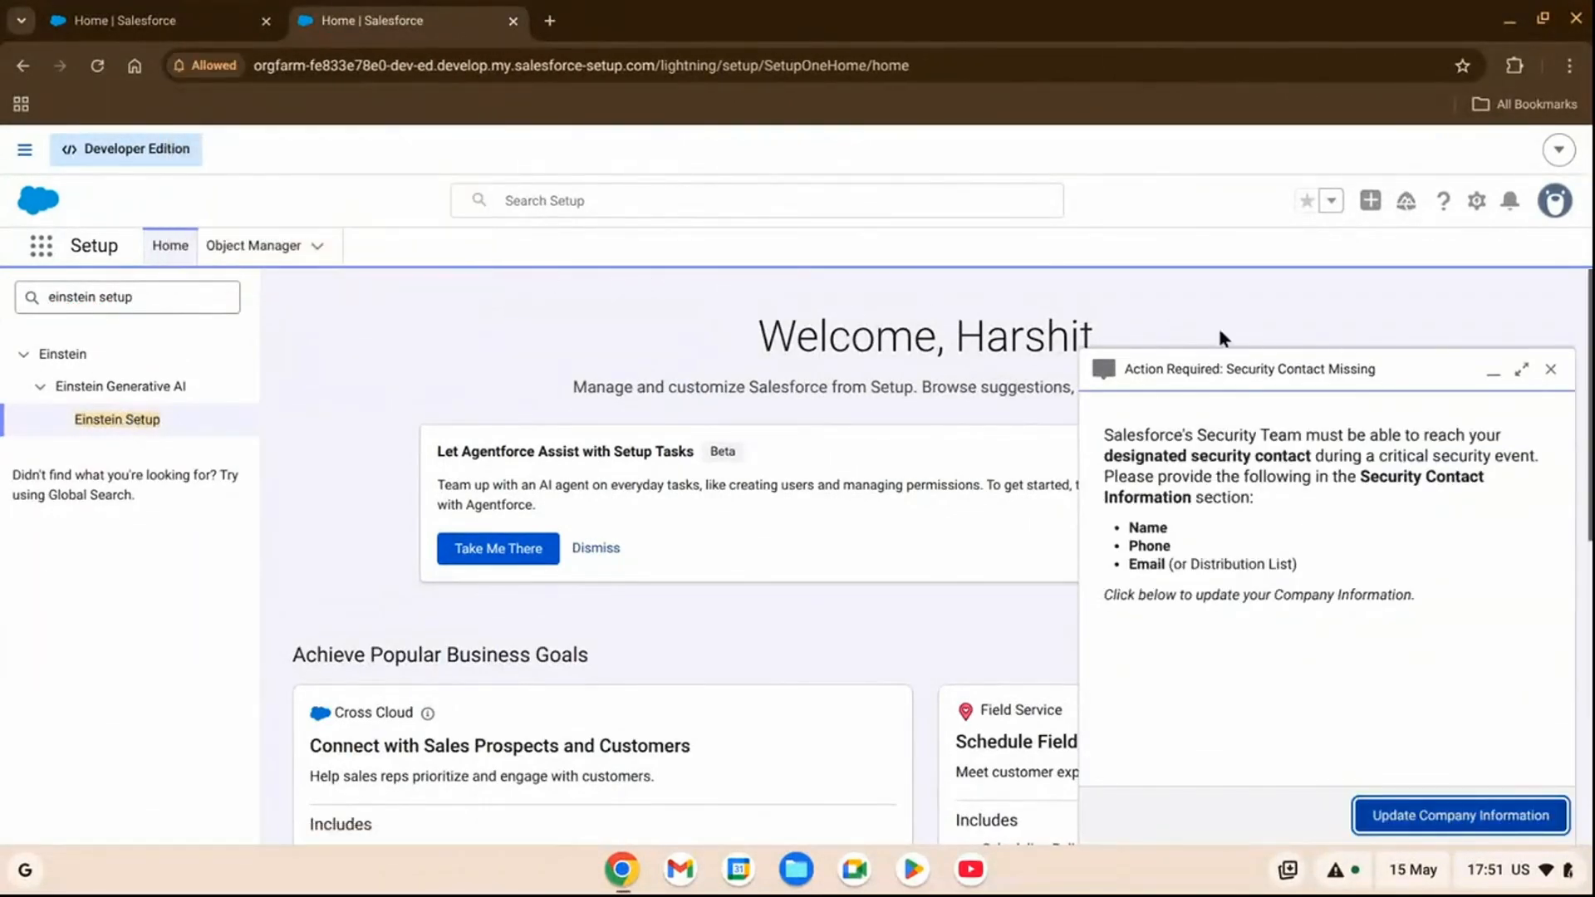
pyautogui.click(1551, 369)
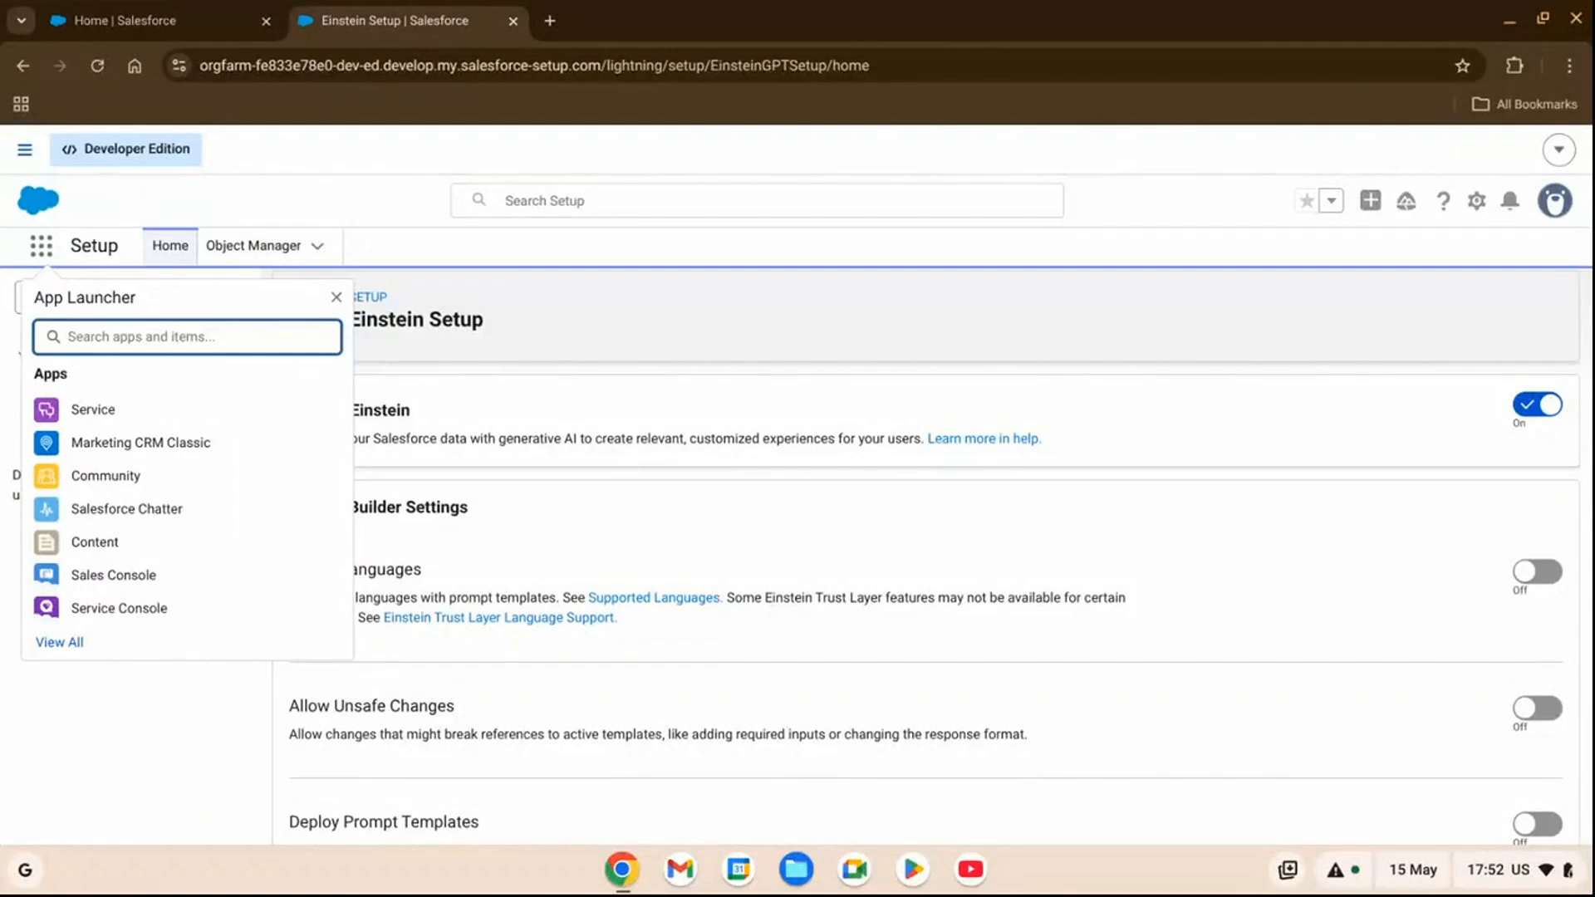
# Search the available apps and items for "Experience" and open the Experiences object's list.
pyautogui.write('Ex')
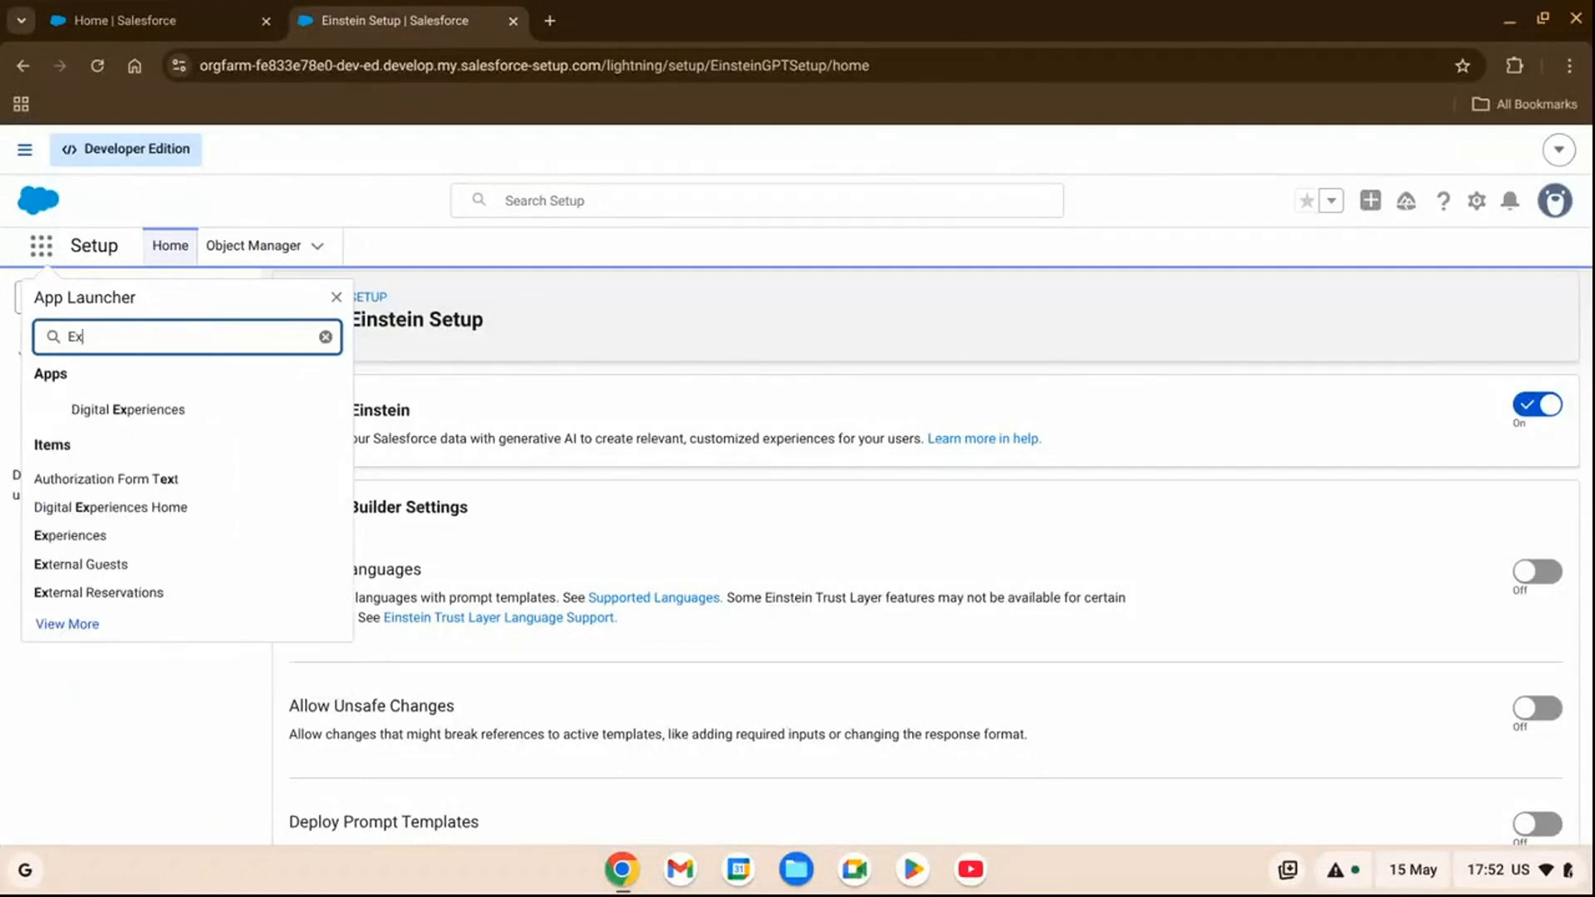
pyautogui.write('perience')
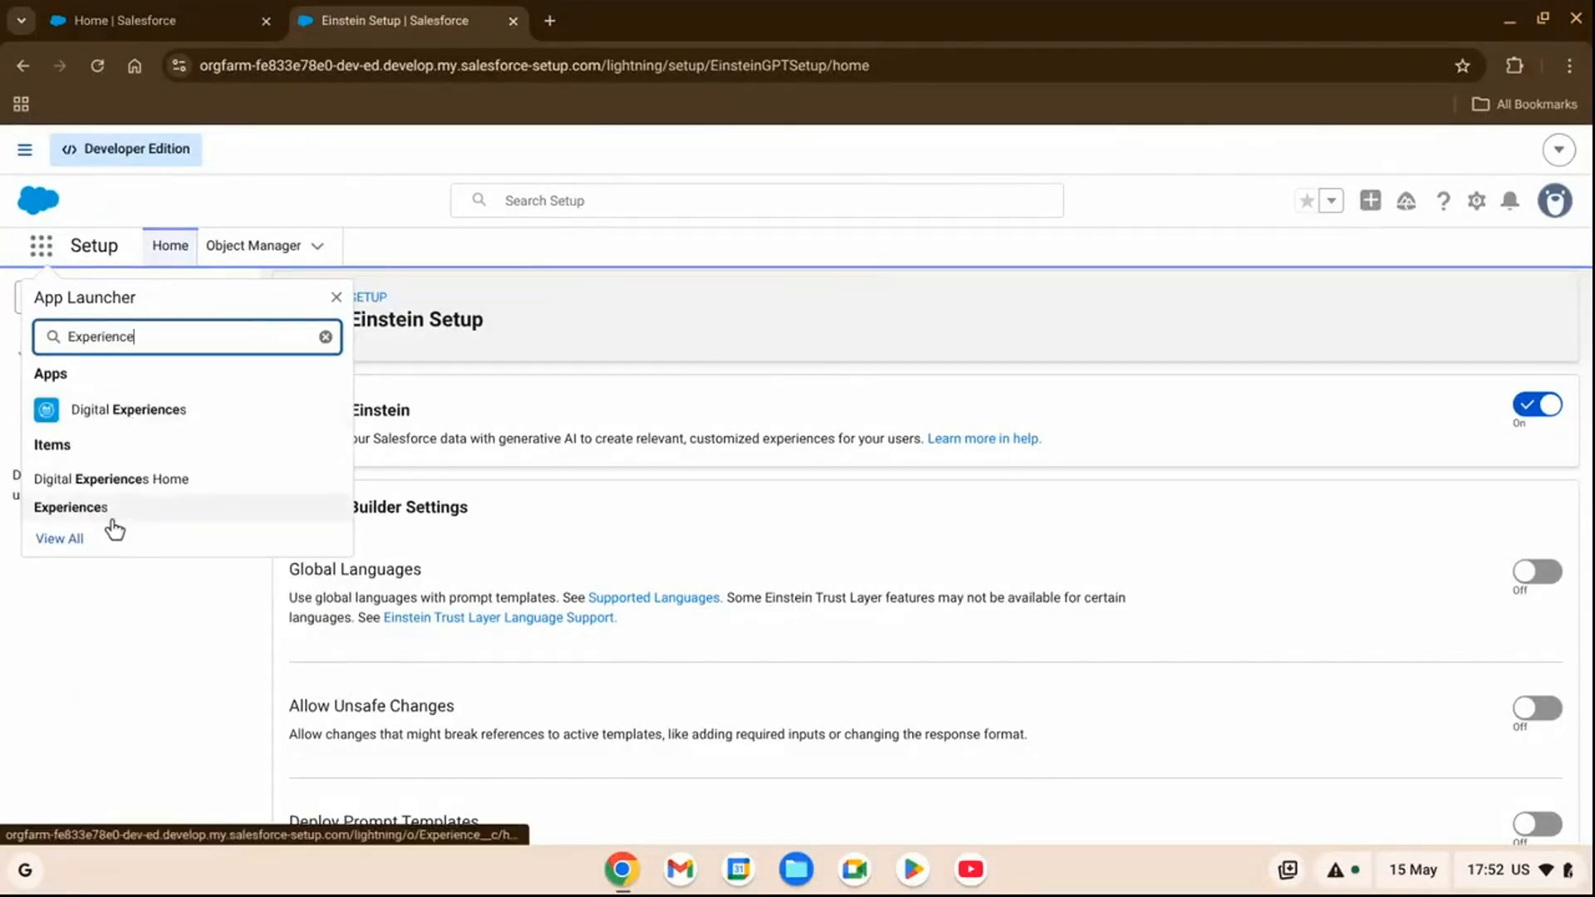
pyautogui.click(105, 513)
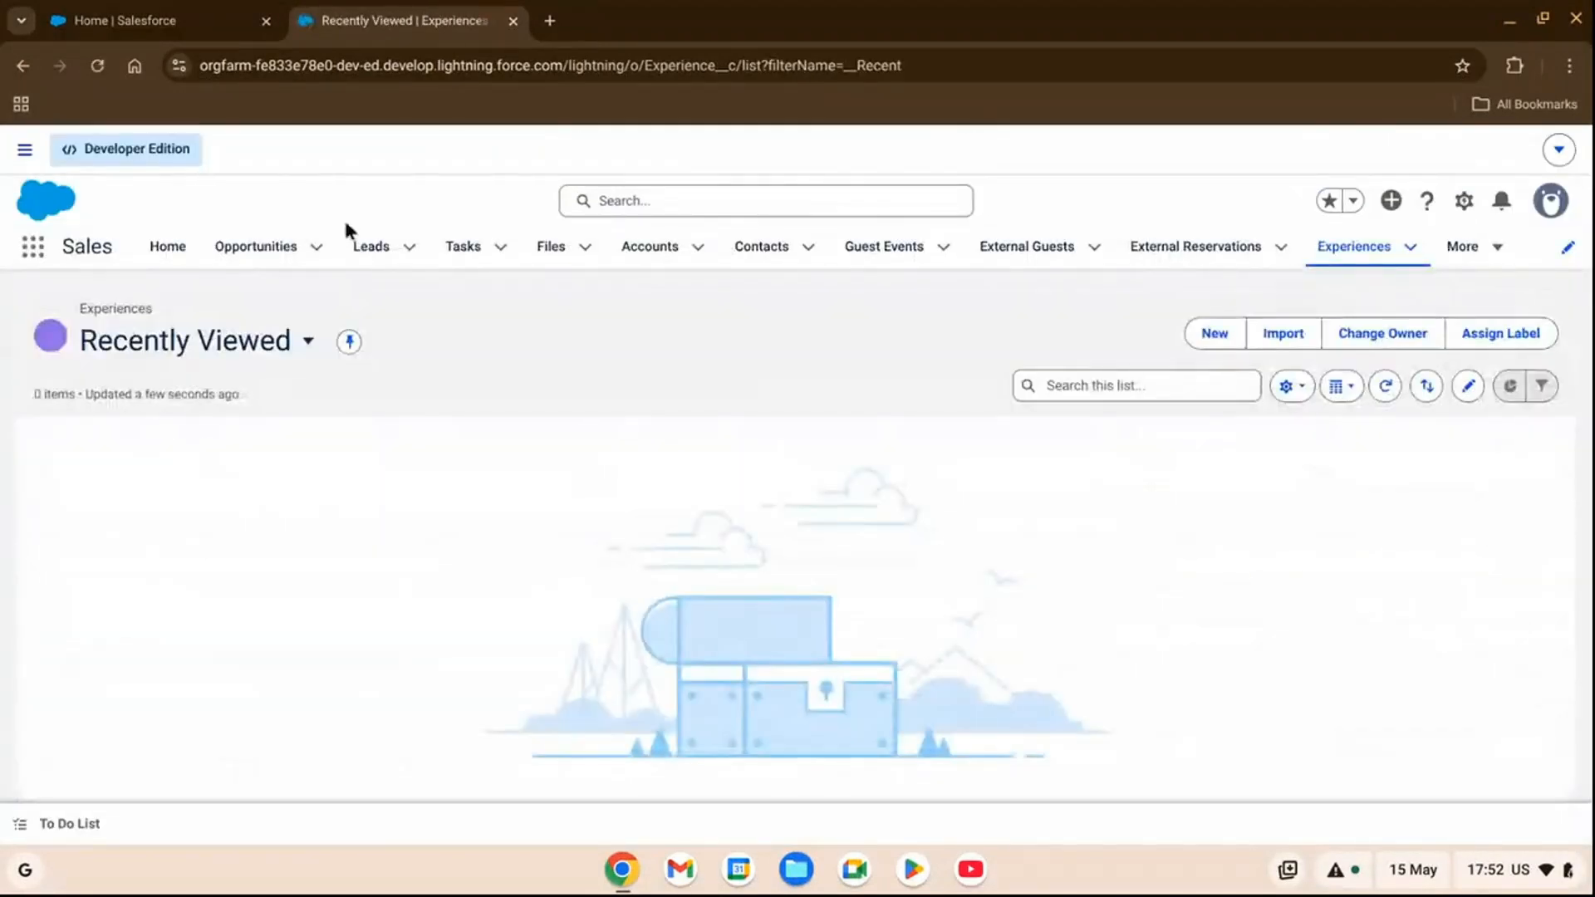
# Start a new Experience record and name it "Family Karaoke Night".
pyautogui.click(1223, 342)
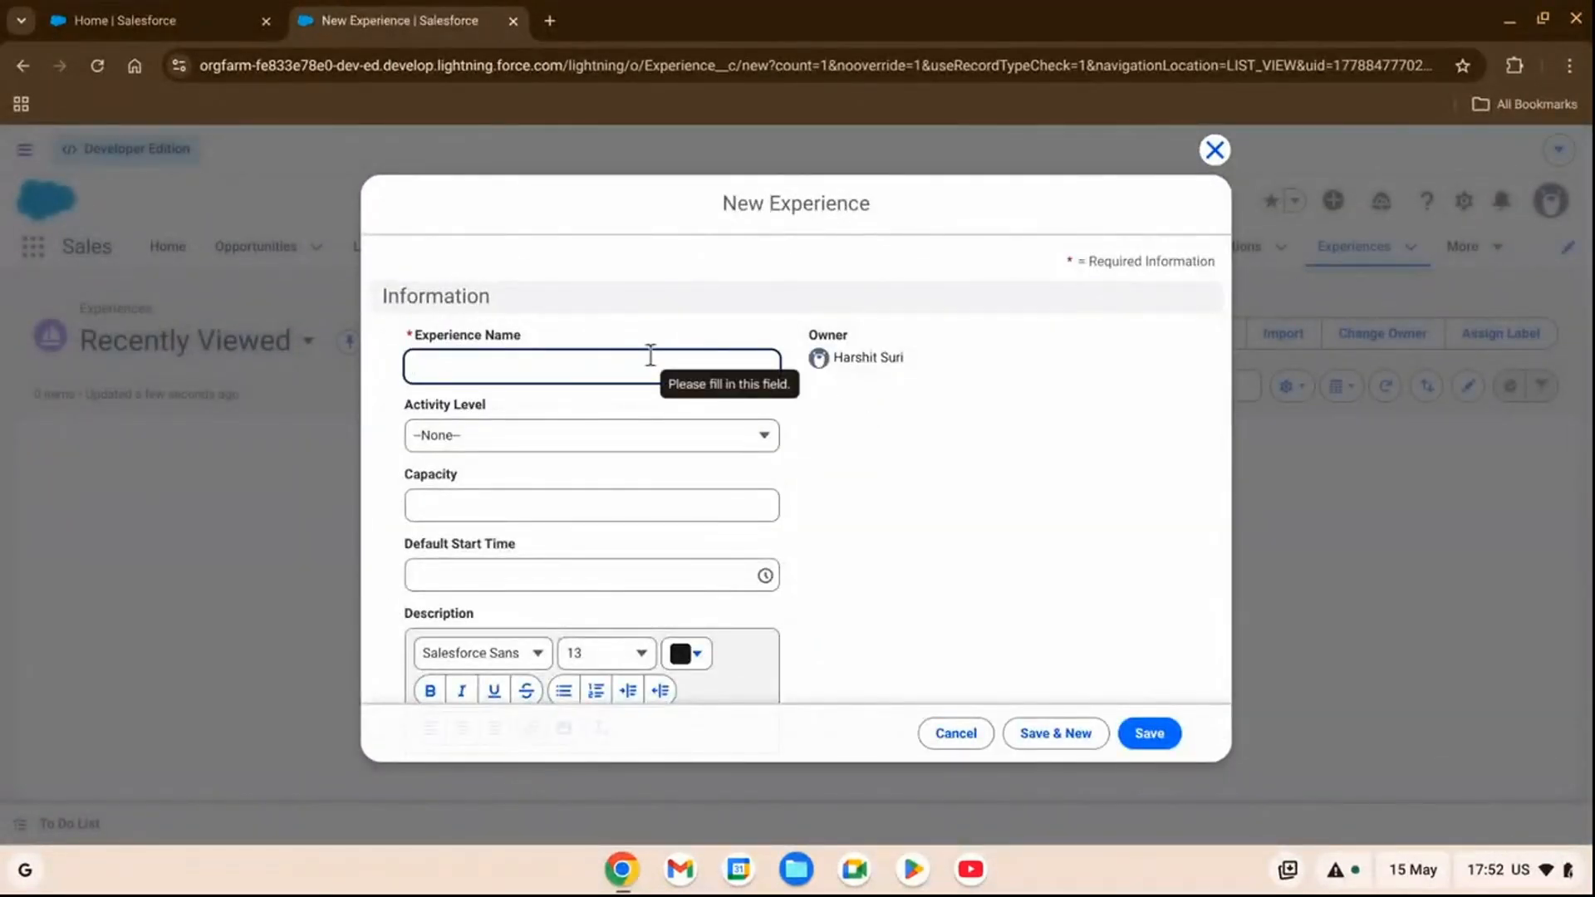
pyautogui.write('Family')
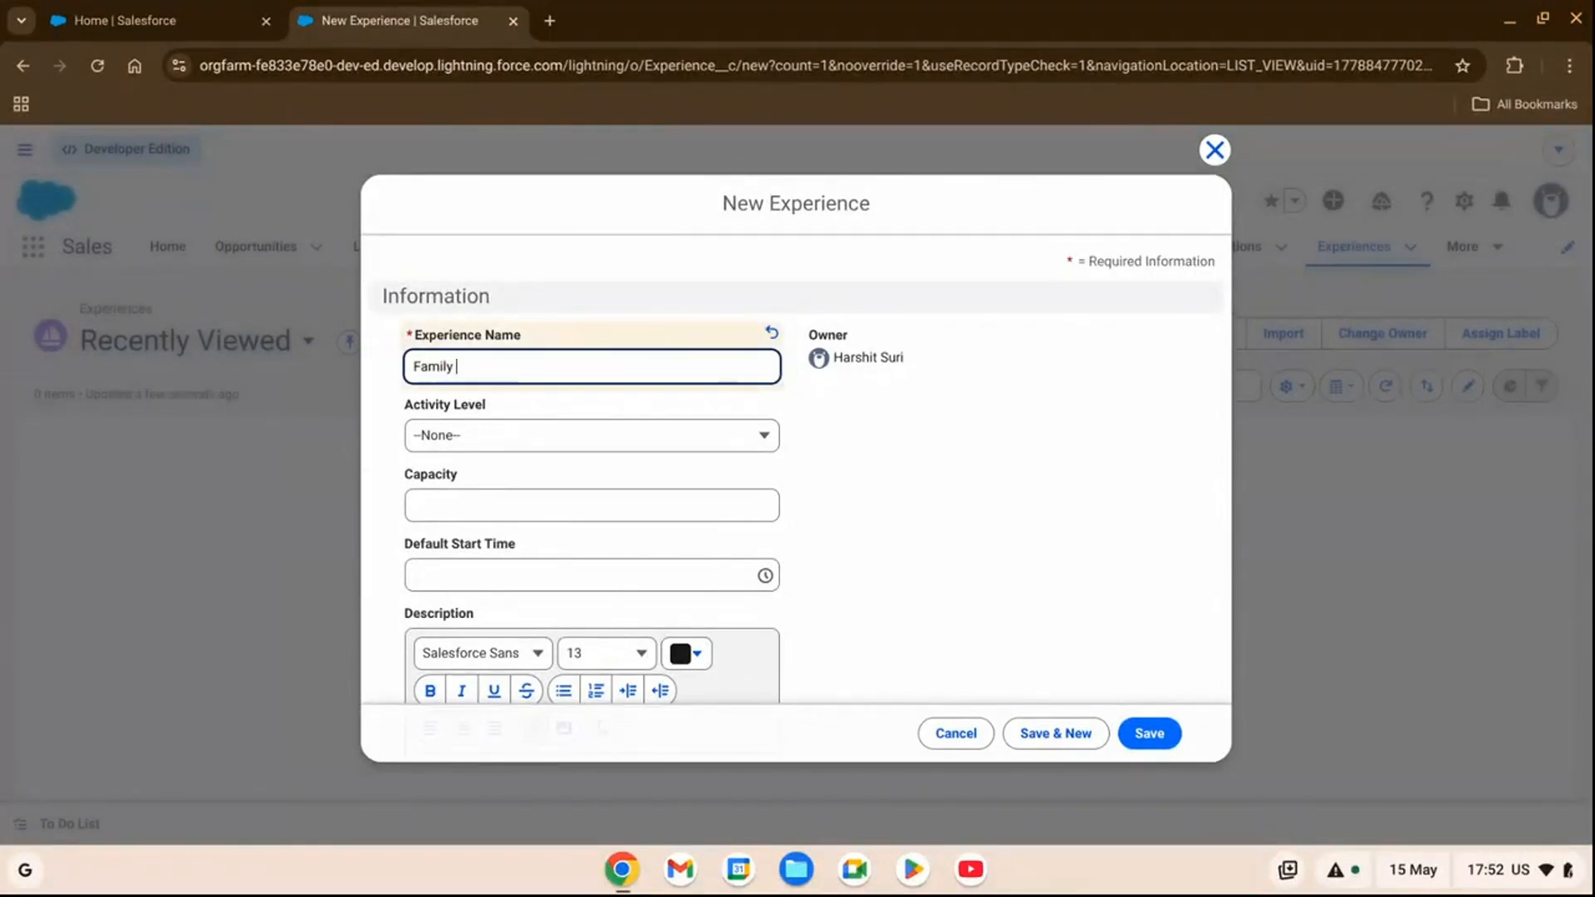
pyautogui.write(' Karaoke Night')
# Set the karaoke experience's activity level to Low and its capacity to 50.
pyautogui.click(551, 443)
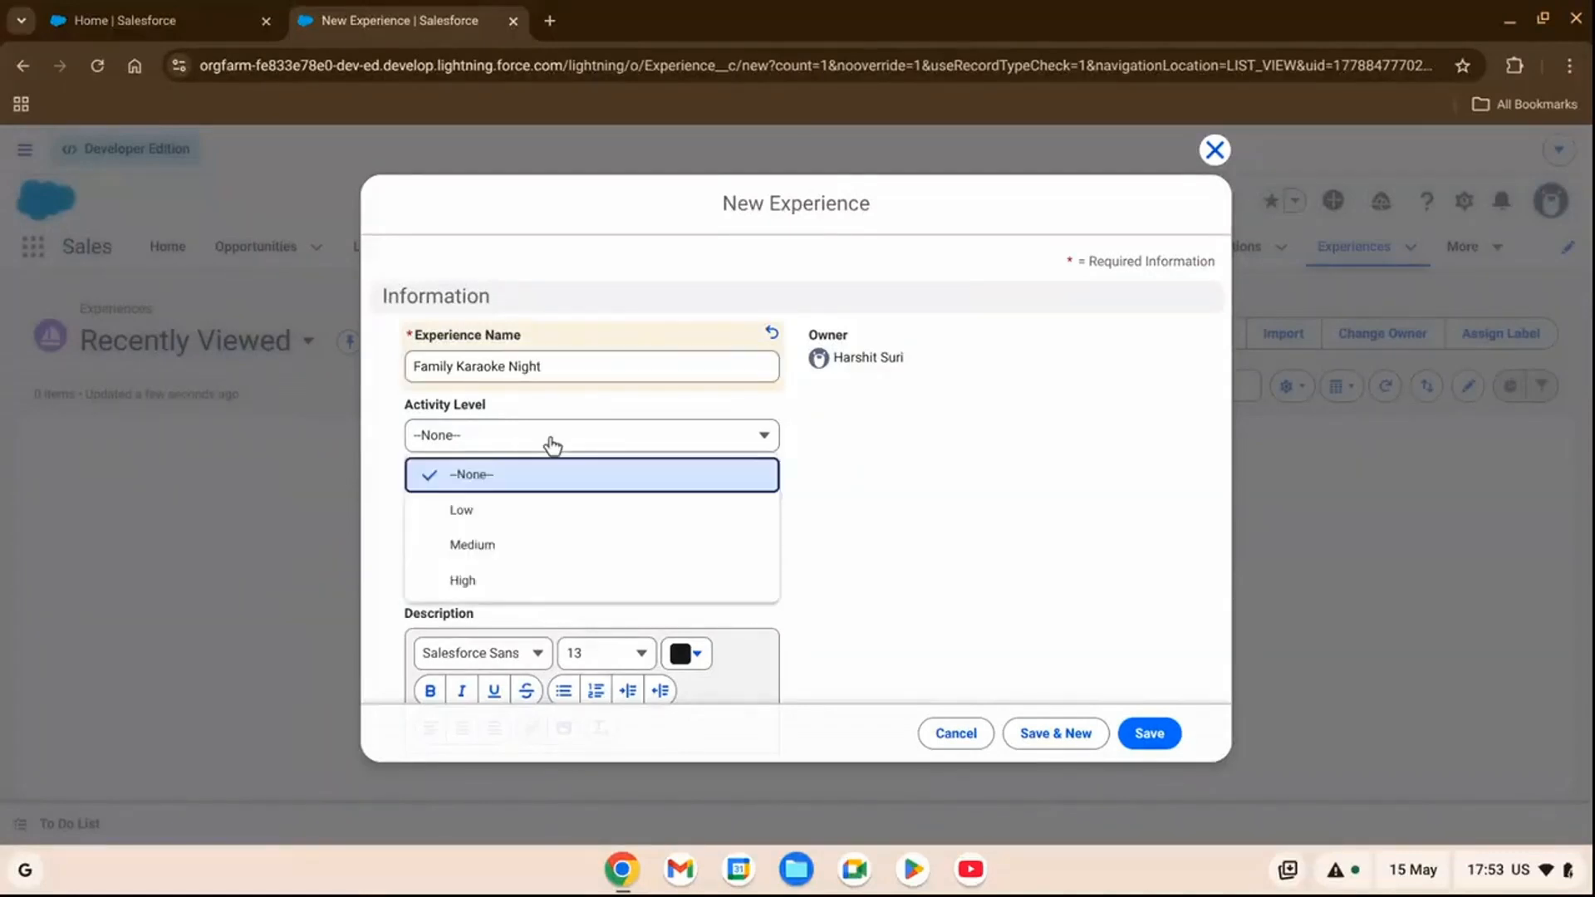
pyautogui.click(502, 512)
pyautogui.scroll(-1, 745, 466)
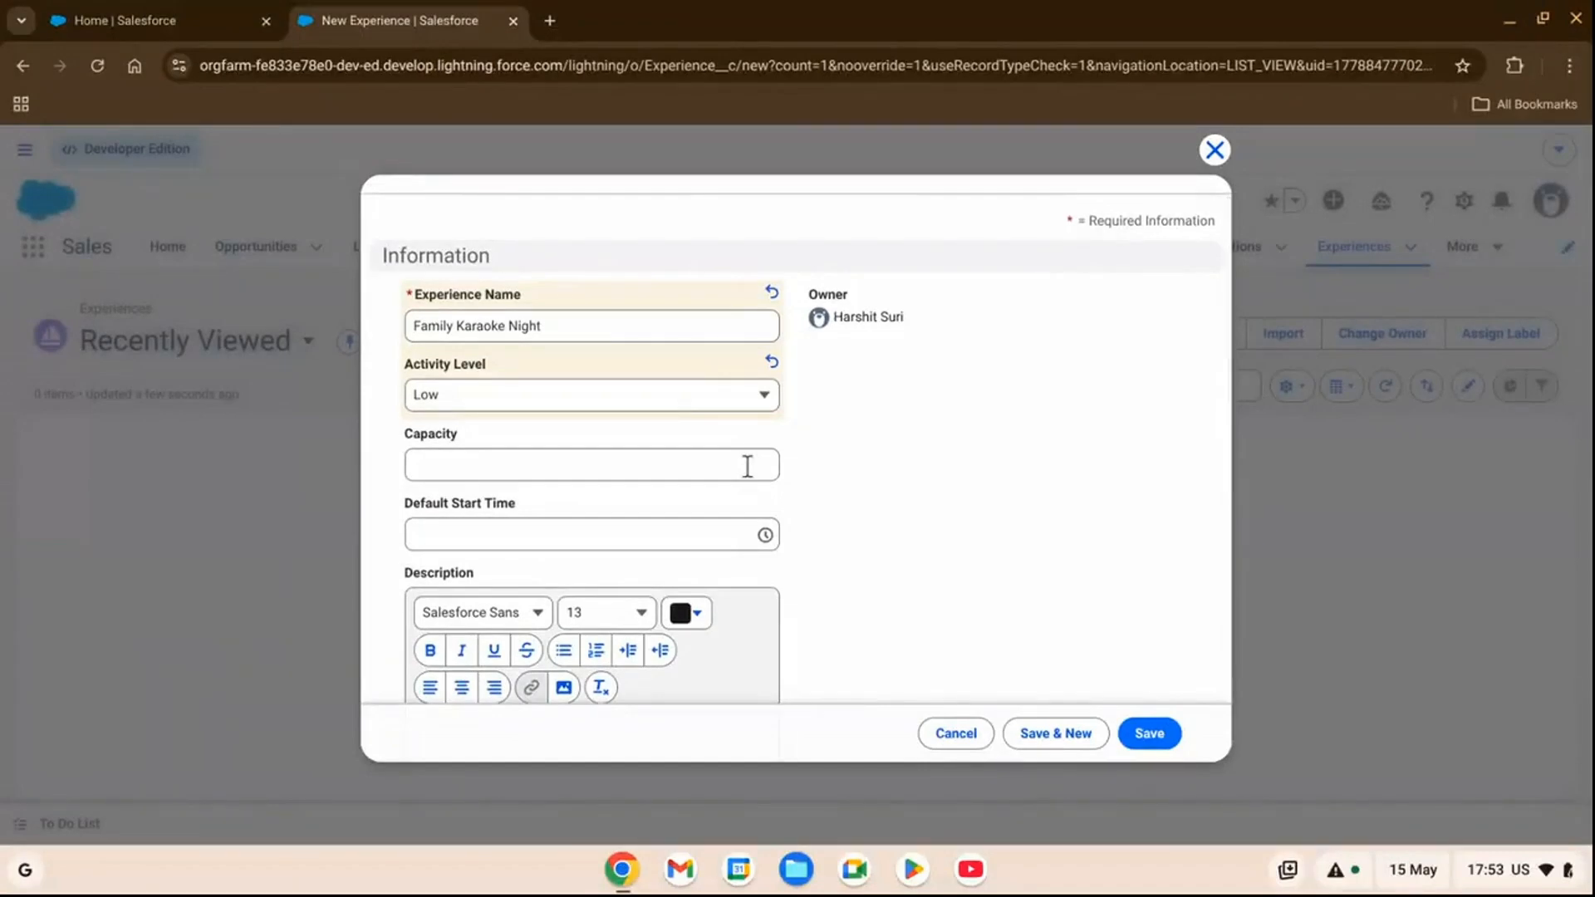
pyautogui.click(611, 472)
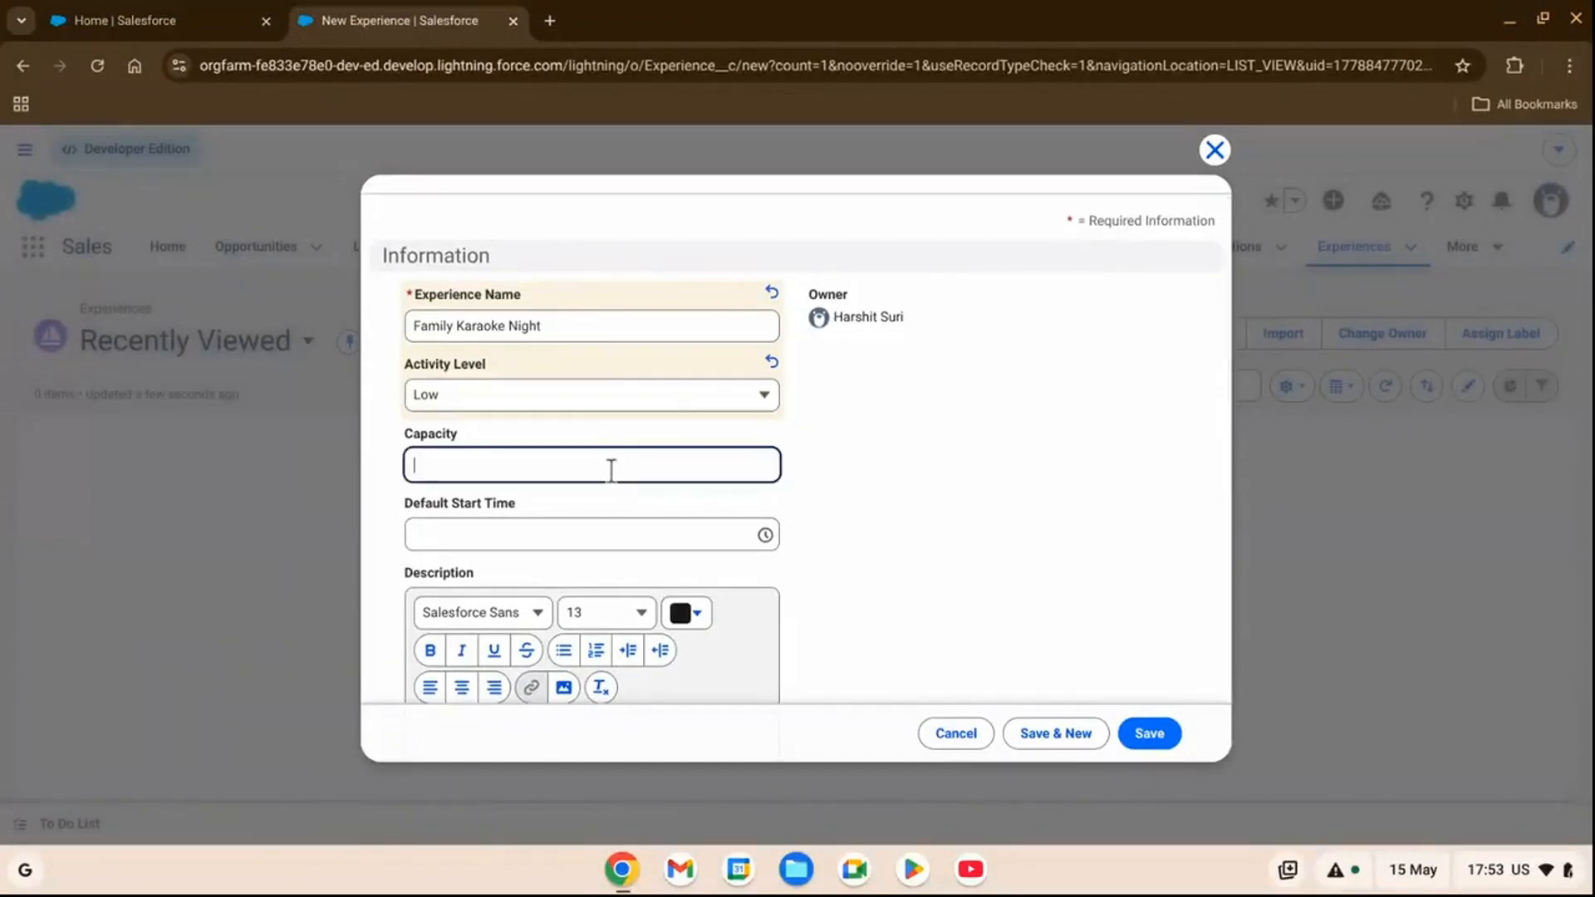
pyautogui.write('50')
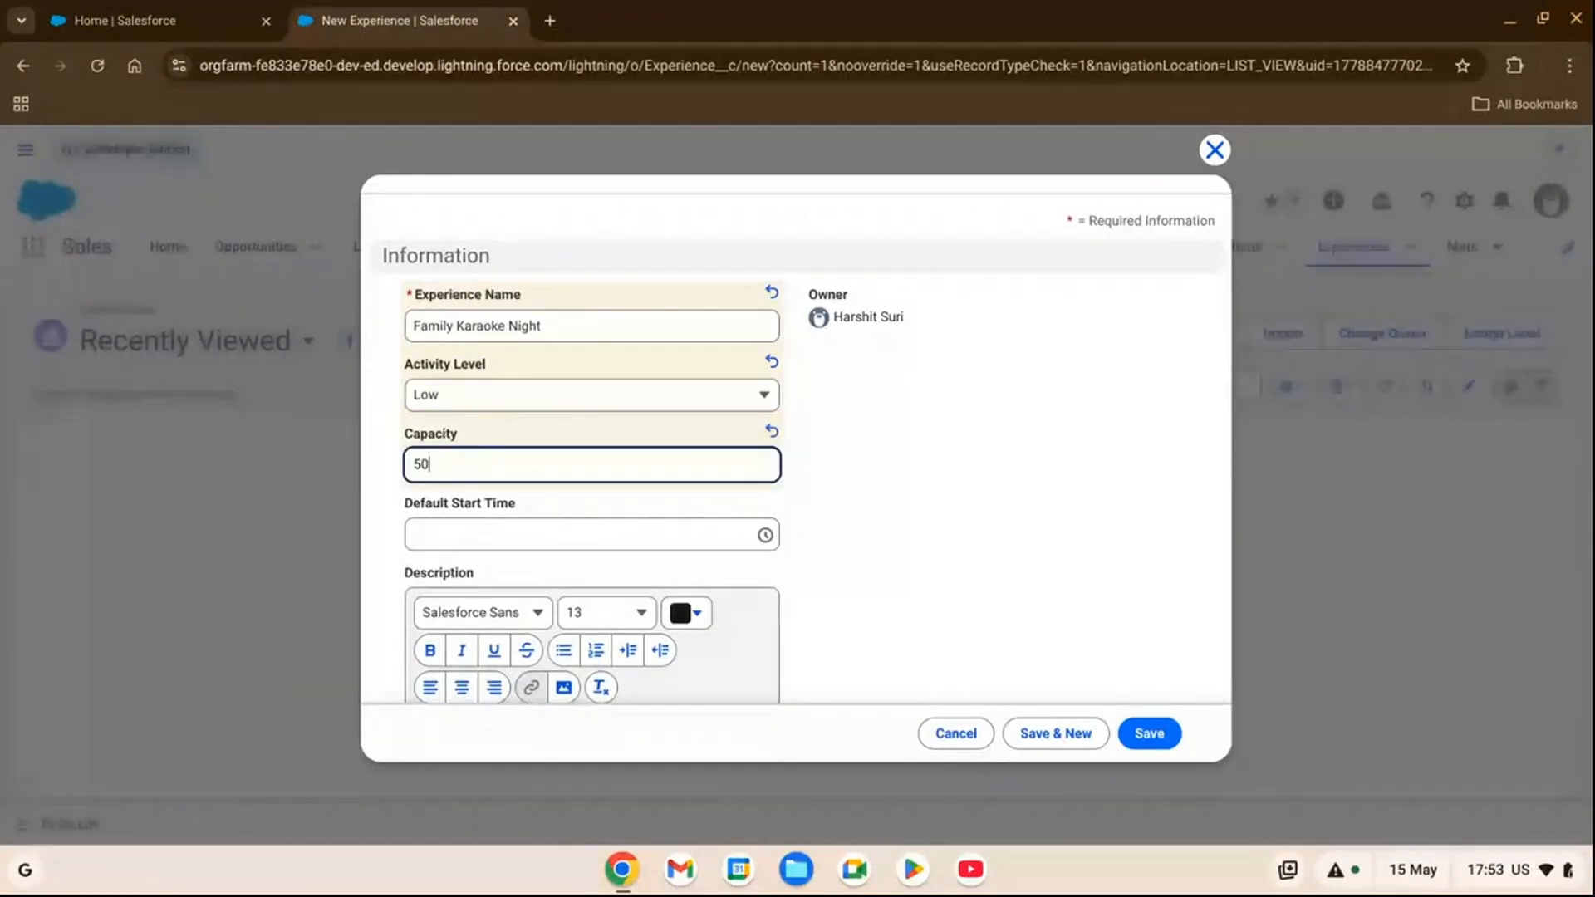
# Set the karaoke experience's default start time to 6:00 PM.
pyautogui.scroll(-1, 729, 467)
pyautogui.click(651, 491)
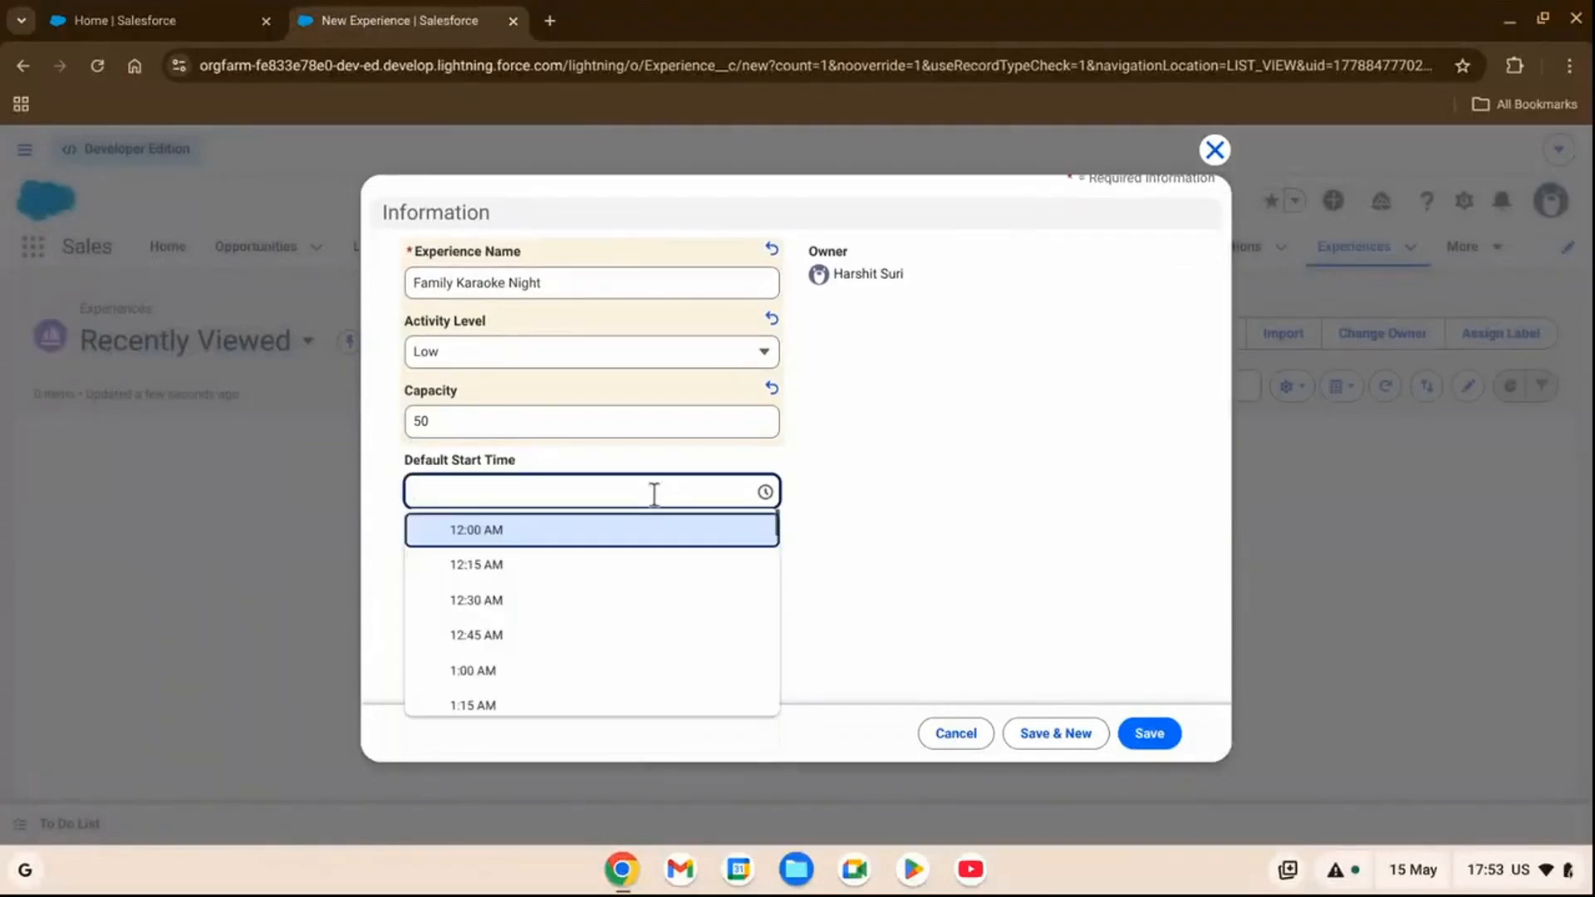
pyautogui.scroll(-2, 600, 615)
pyautogui.scroll(-15, 585, 615)
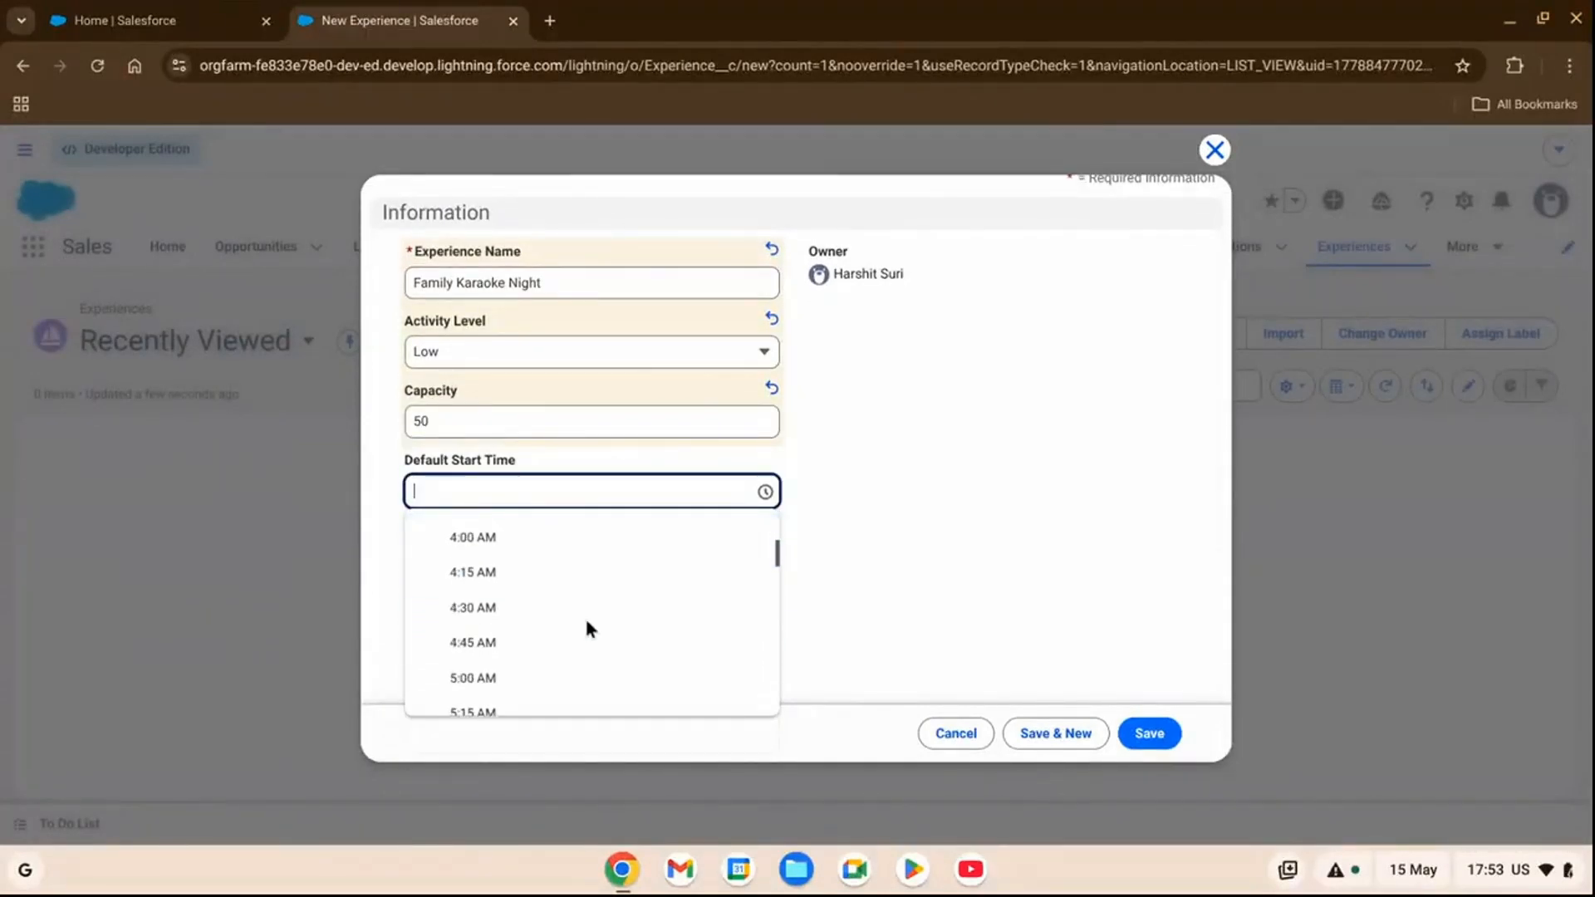
pyautogui.scroll(-20, 520, 638)
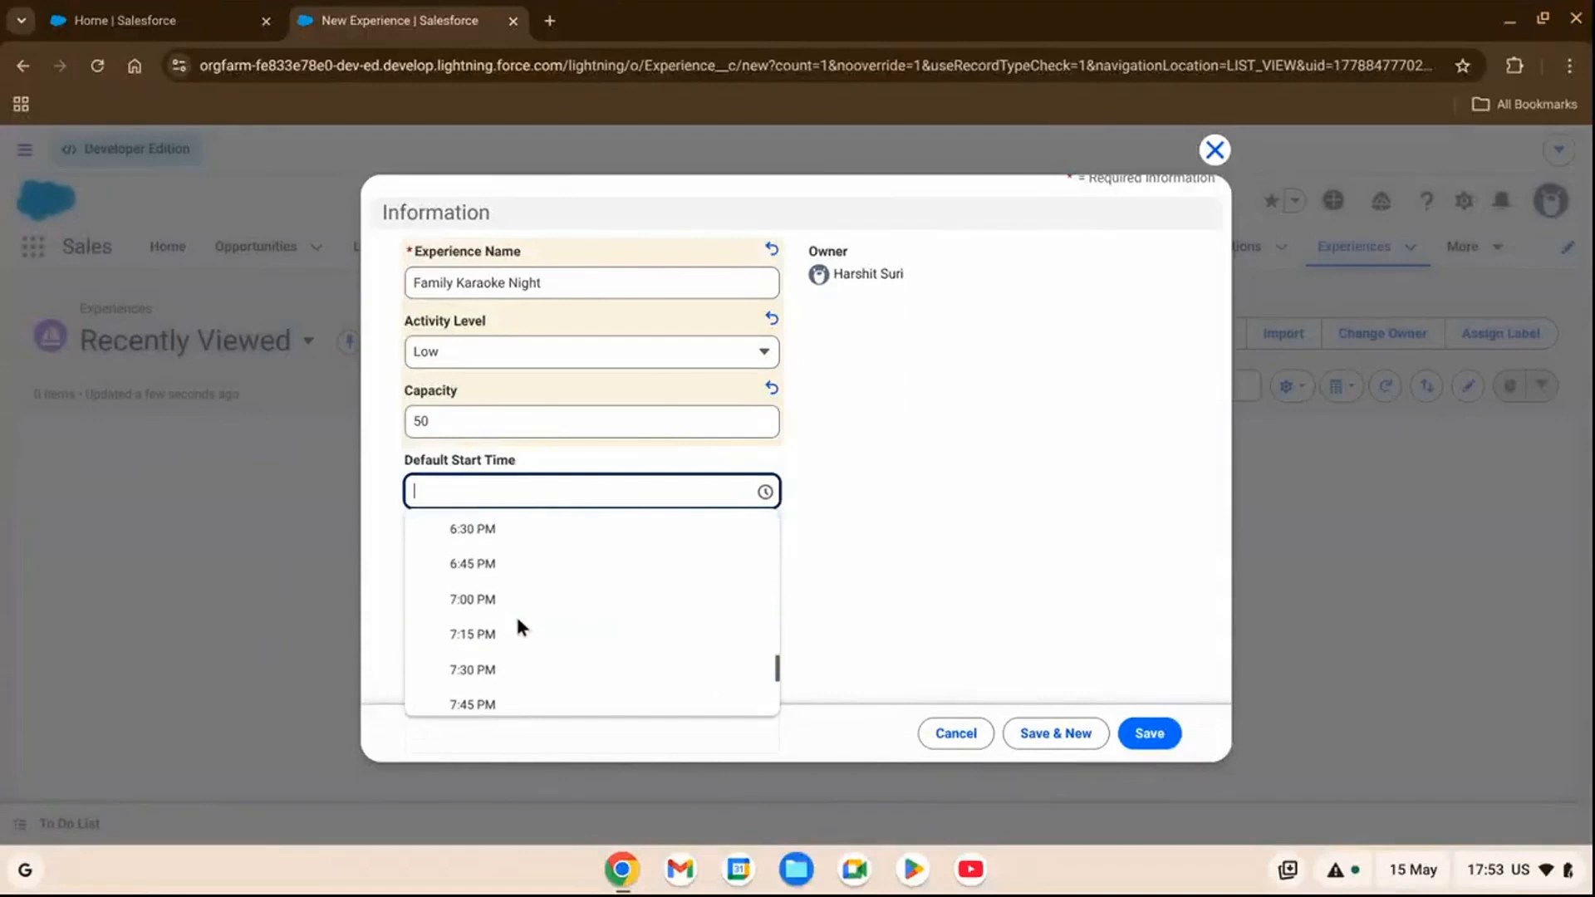
pyautogui.scroll(6, 512, 627)
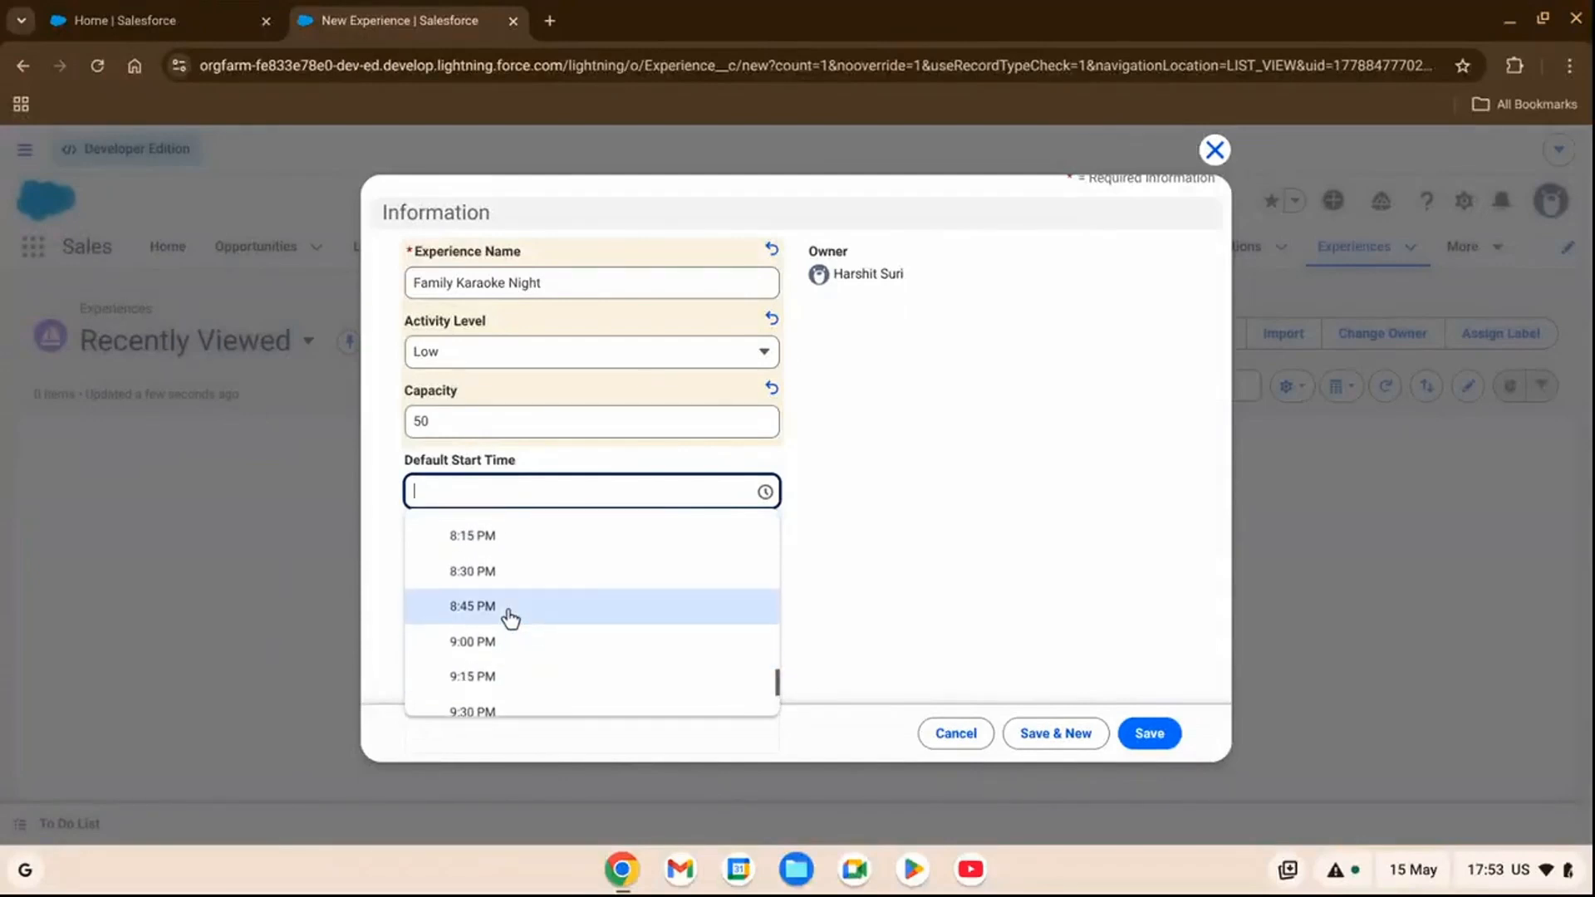
pyautogui.scroll(2, 511, 615)
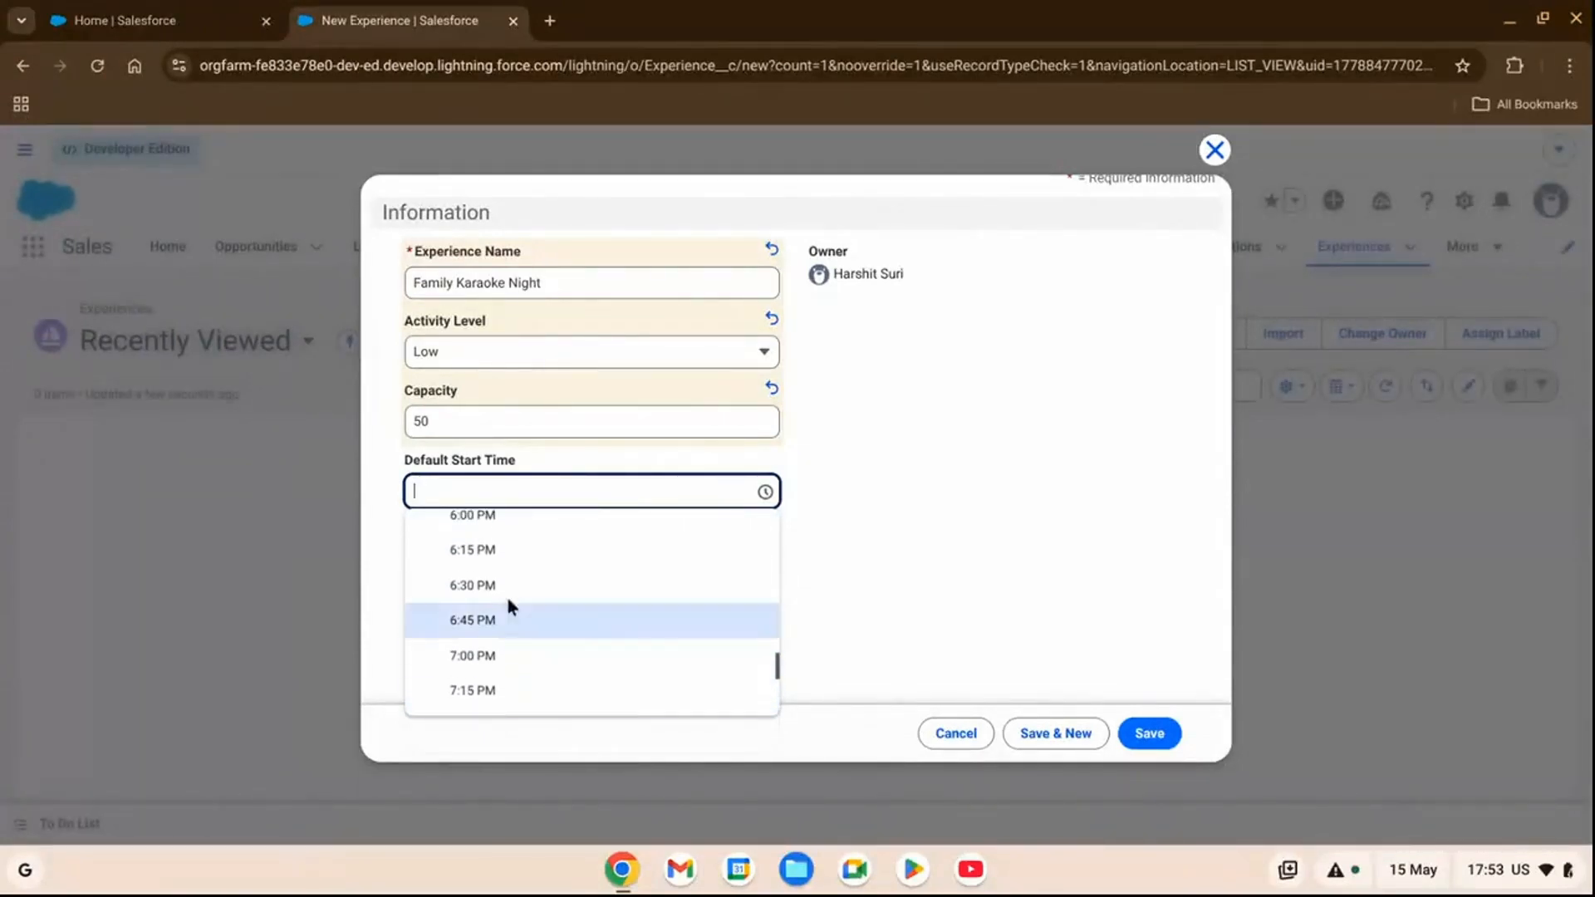
pyautogui.click(507, 556)
# Paste the prepared description beginning "Join us for Family Karaoke Night and sing your heart out" into the record's Description.
pyautogui.scroll(-2, 726, 494)
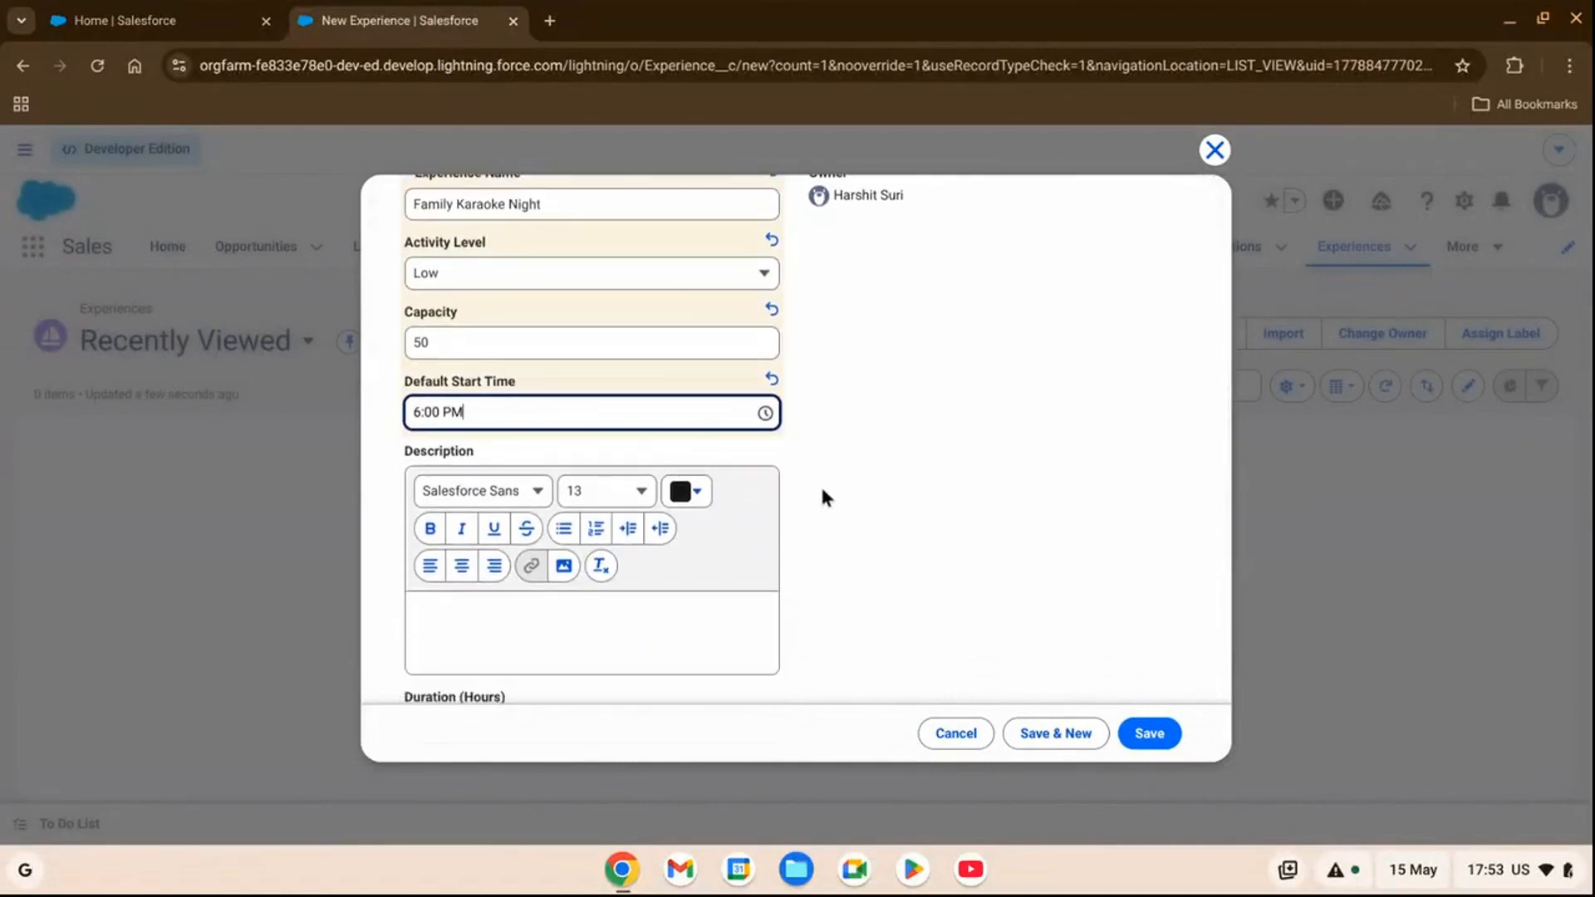
pyautogui.scroll(-1, 822, 497)
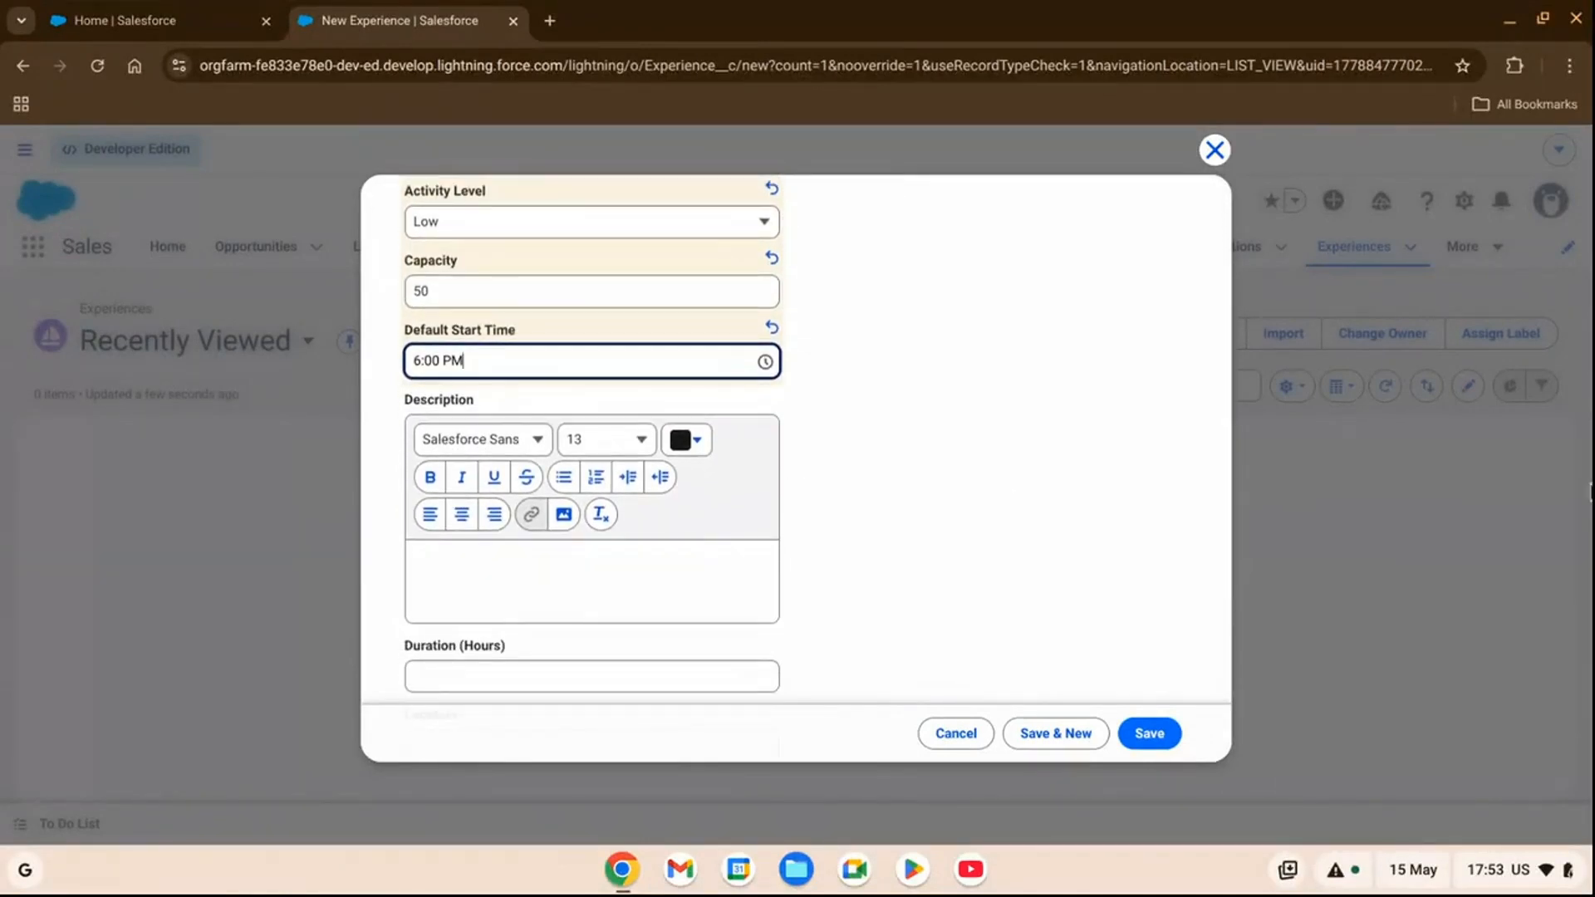
pyautogui.click(1591, 493)
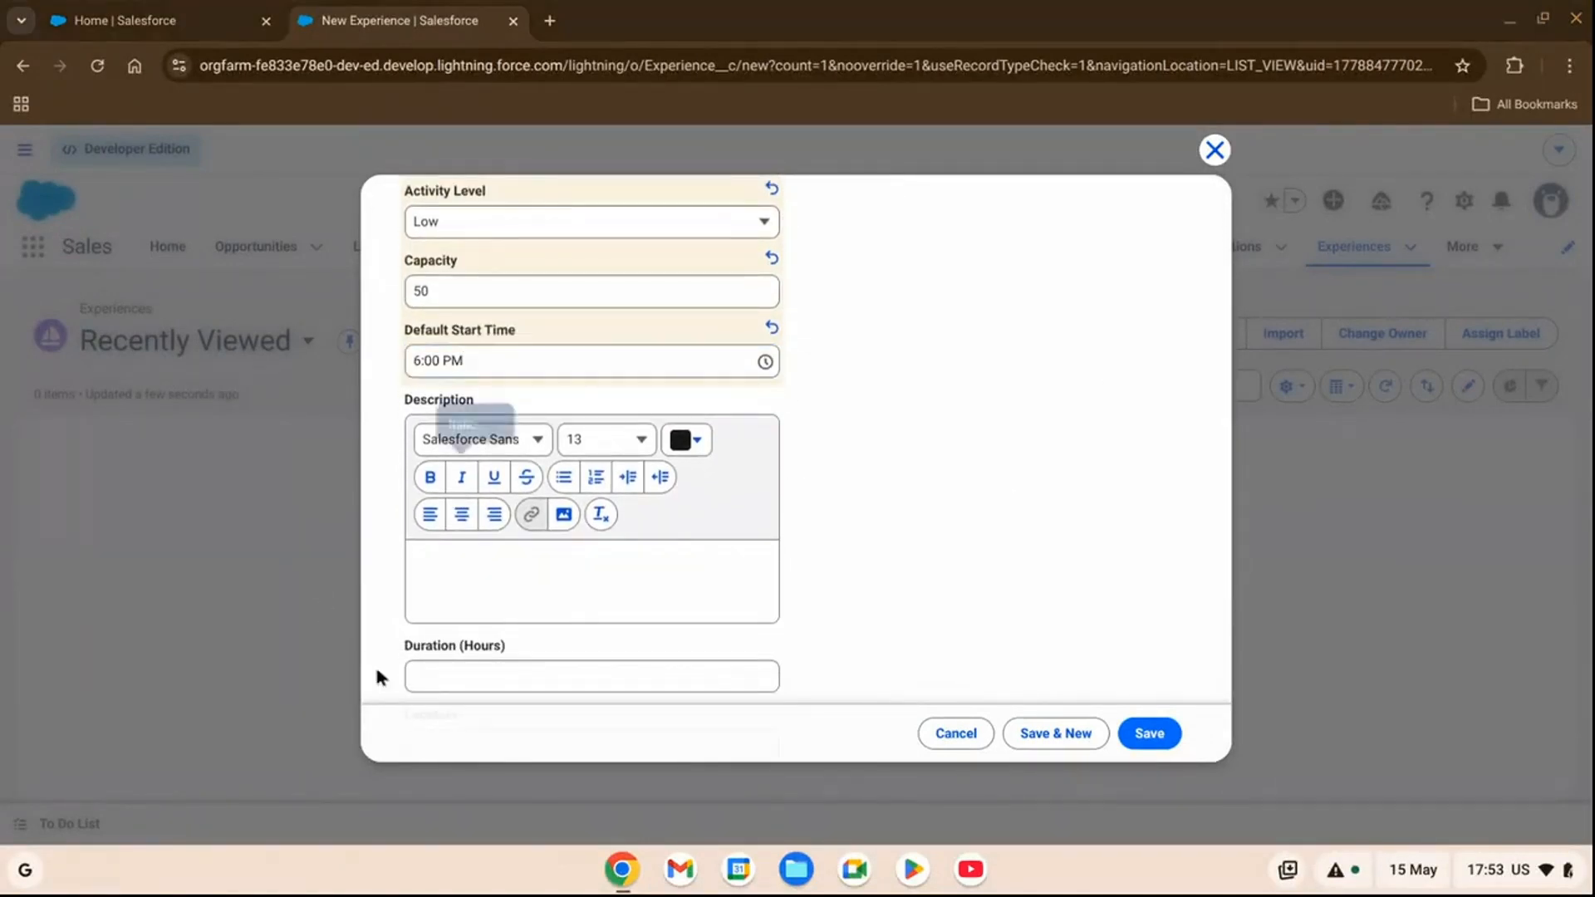
pyautogui.click(574, 580)
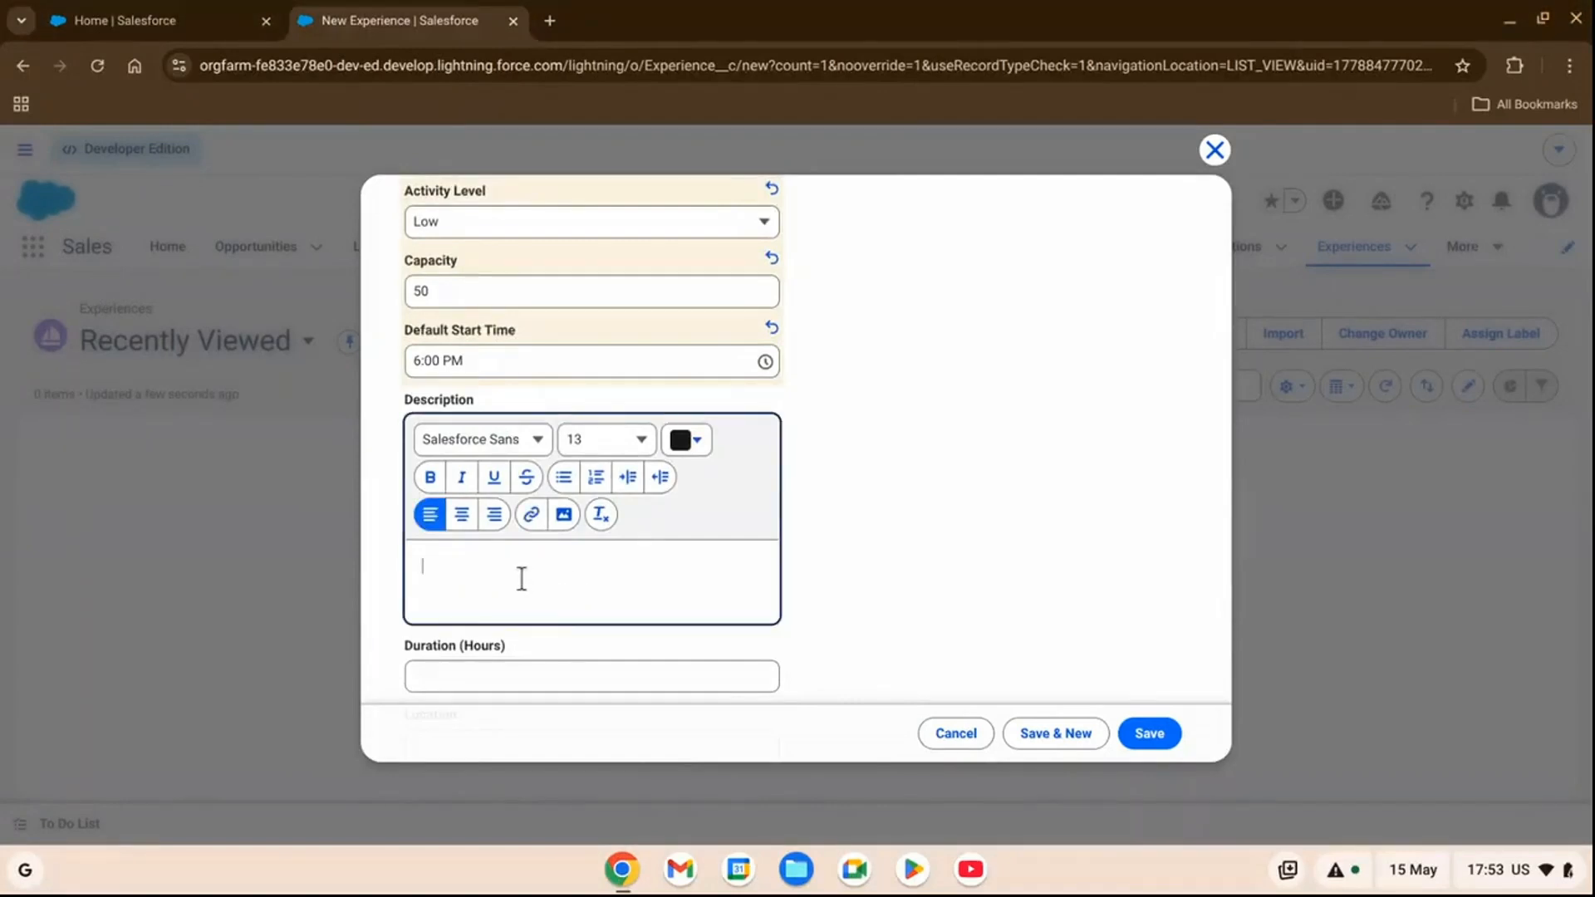
pyautogui.write("Join us for Family Karaoke Night and sing your heart out with your loved ones! It's a fun-filled evening where you can showcase your talent, laugh together, and create unforgettable memories.")
pyautogui.tripleClick(625, 604)
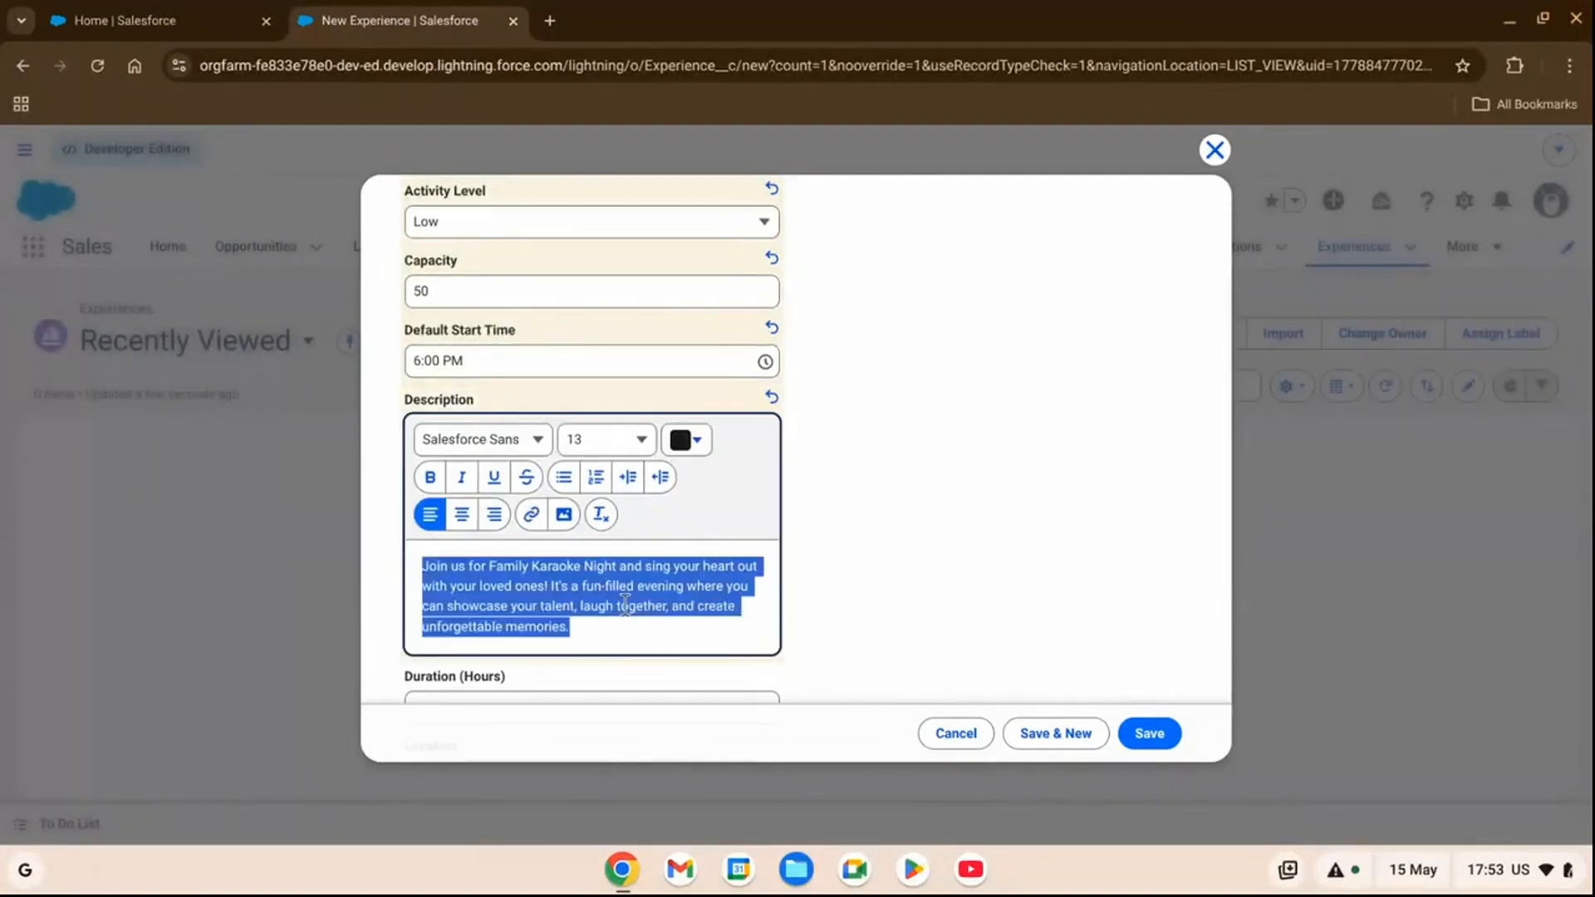
# Enter a duration of 2 hours and the location "Melody Lounge" for the karaoke experience.
pyautogui.scroll(-1, 867, 553)
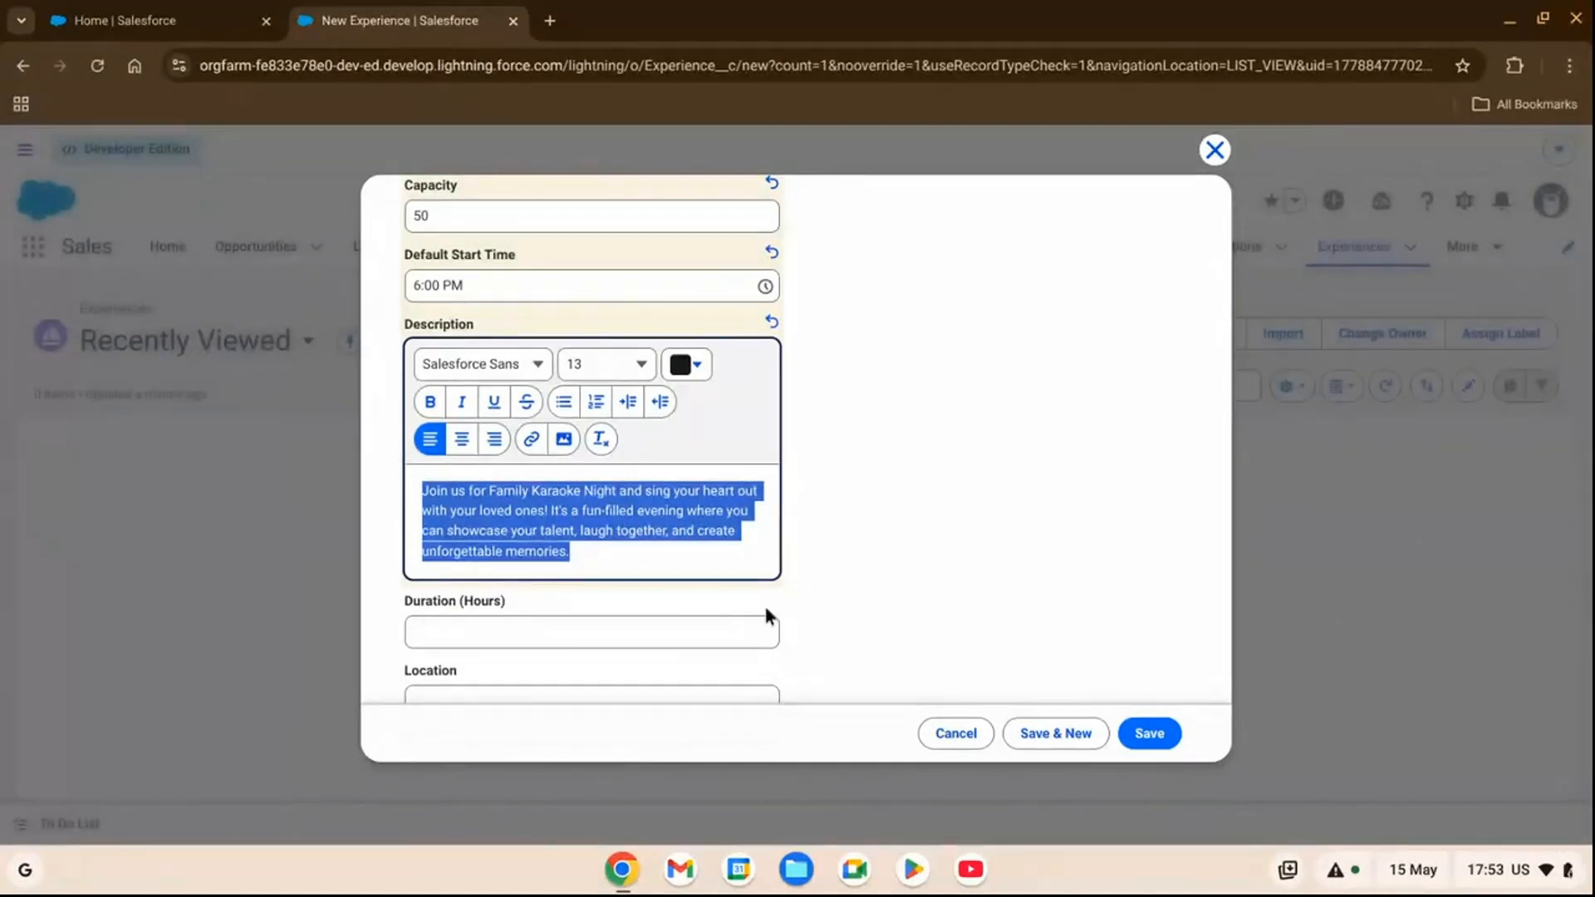
pyautogui.scroll(-1, 764, 607)
pyautogui.click(616, 527)
pyautogui.write('2')
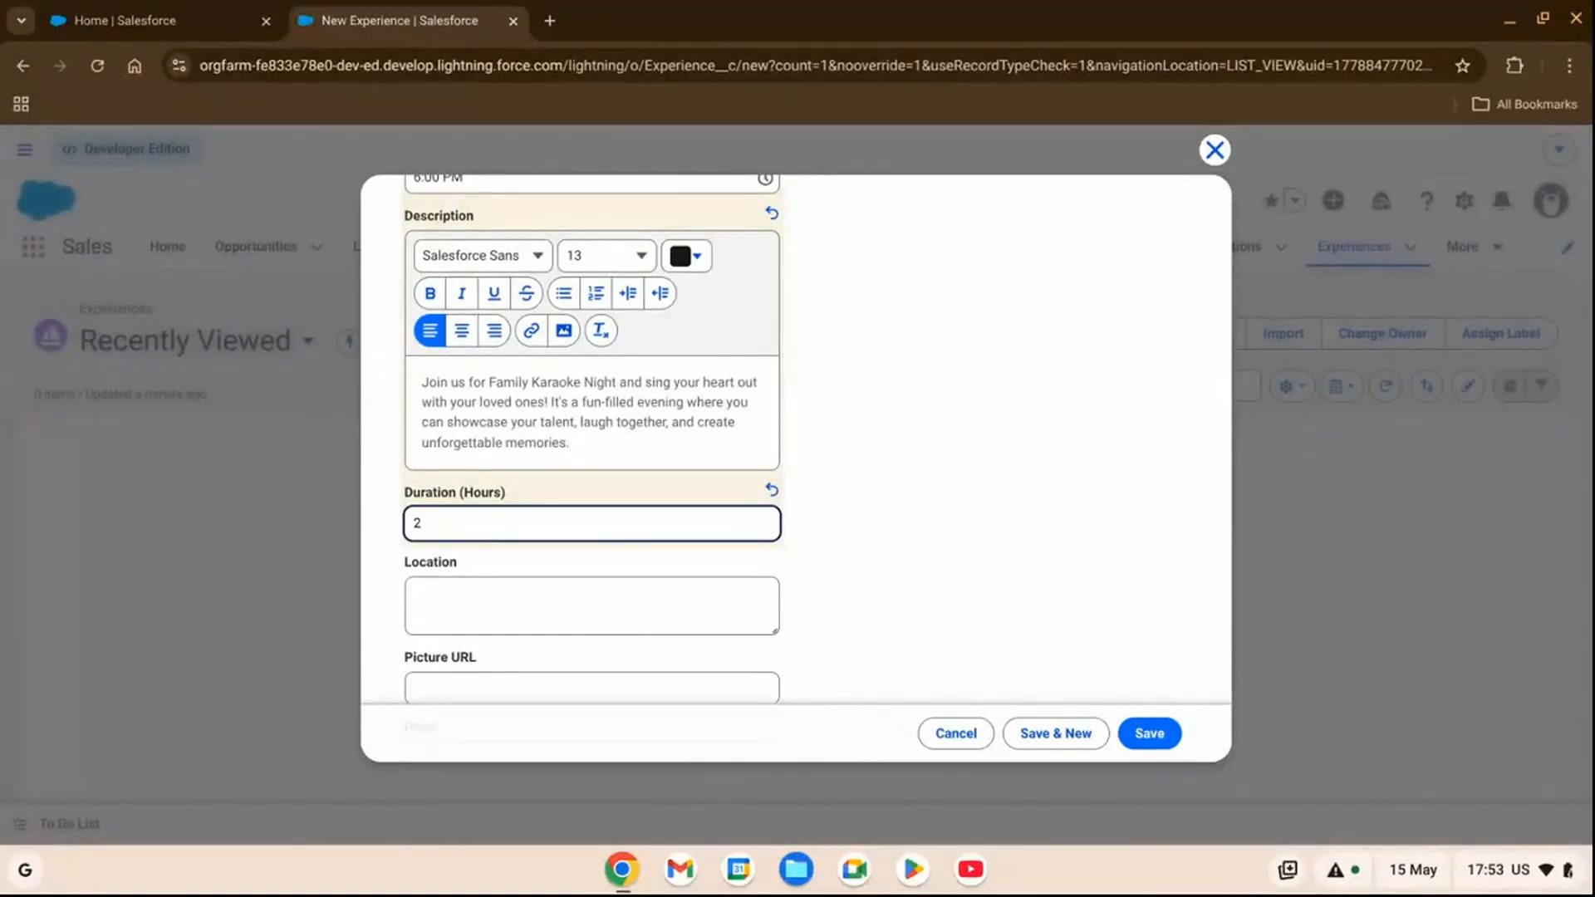
pyautogui.click(662, 612)
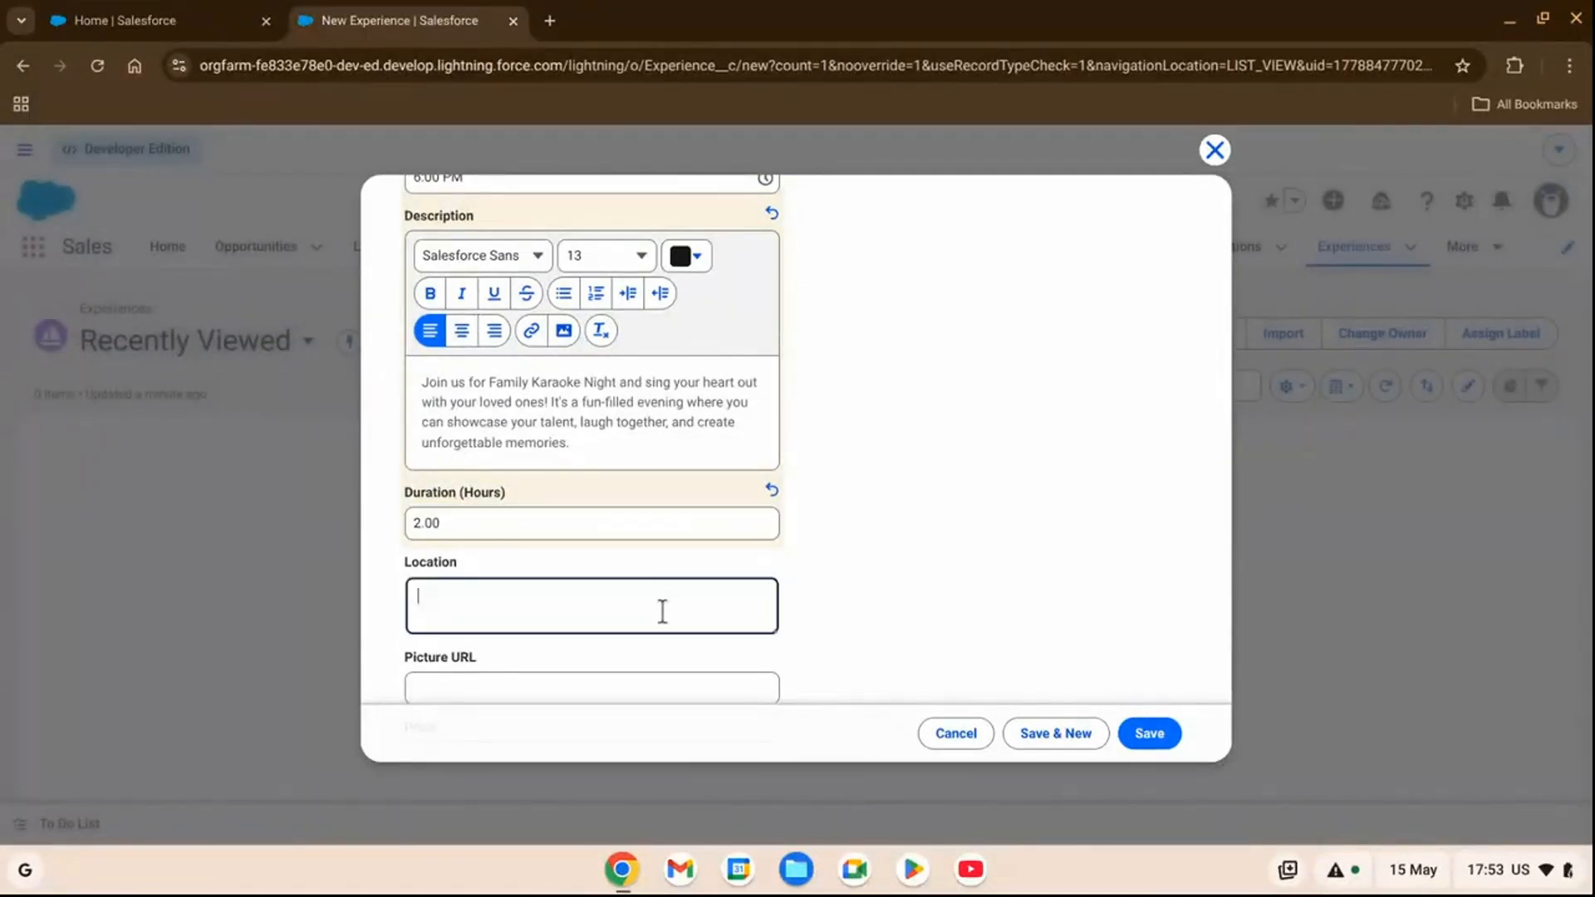
pyautogui.write('Melody')
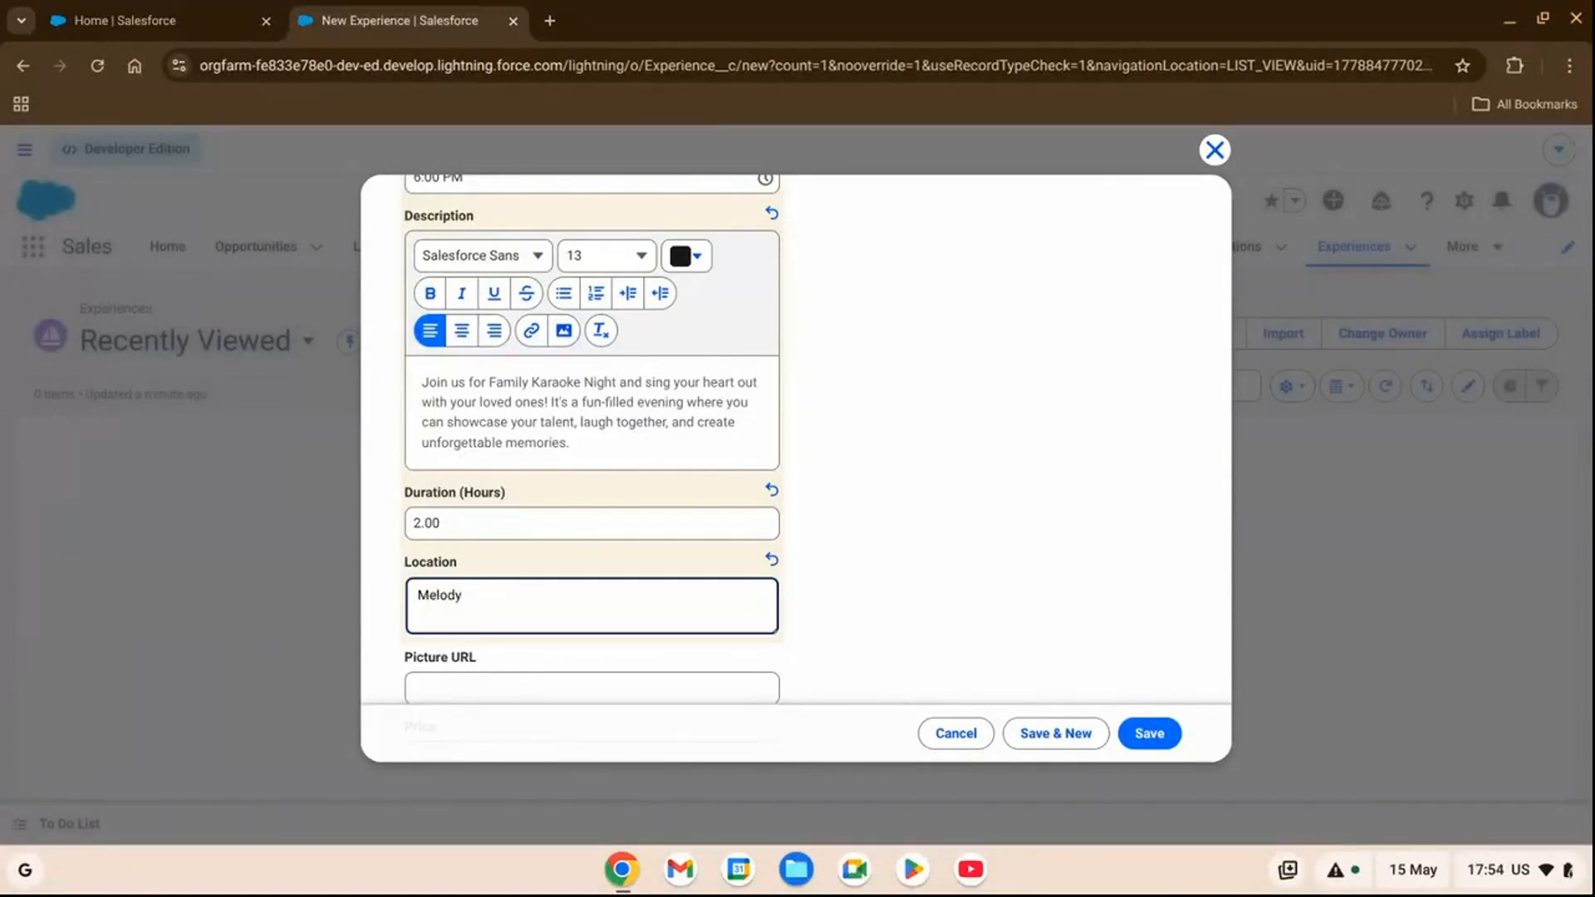
pyautogui.write(' Lounge')
# Set the experience type to Family & Kids' Activities, then save the record and open another new one.
pyautogui.scroll(-3, 811, 520)
pyautogui.click(646, 667)
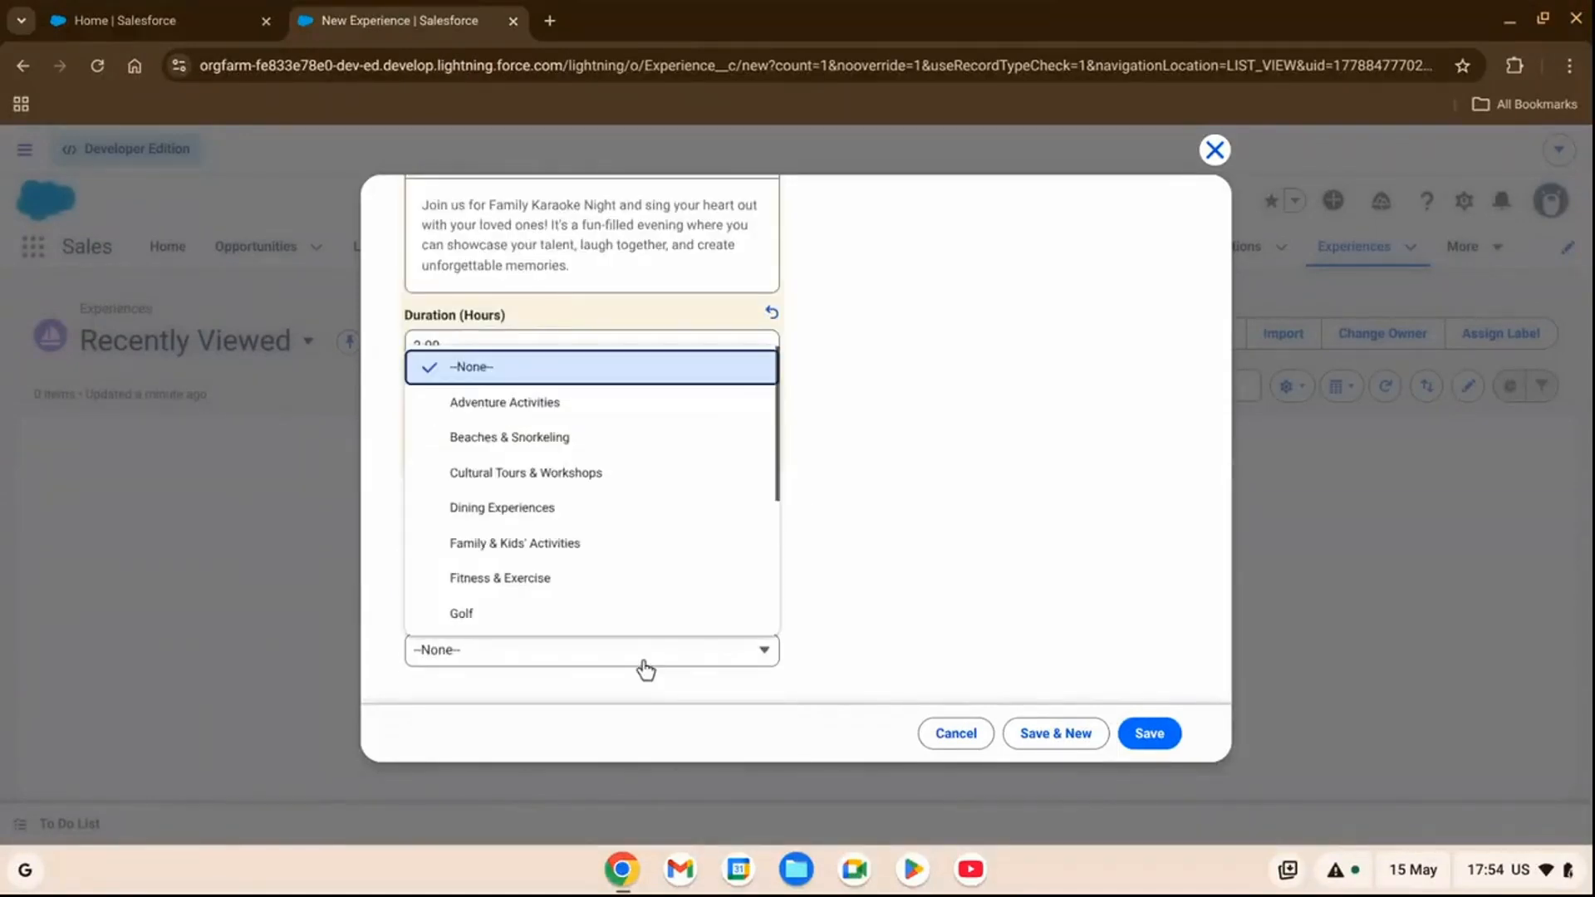
pyautogui.click(534, 560)
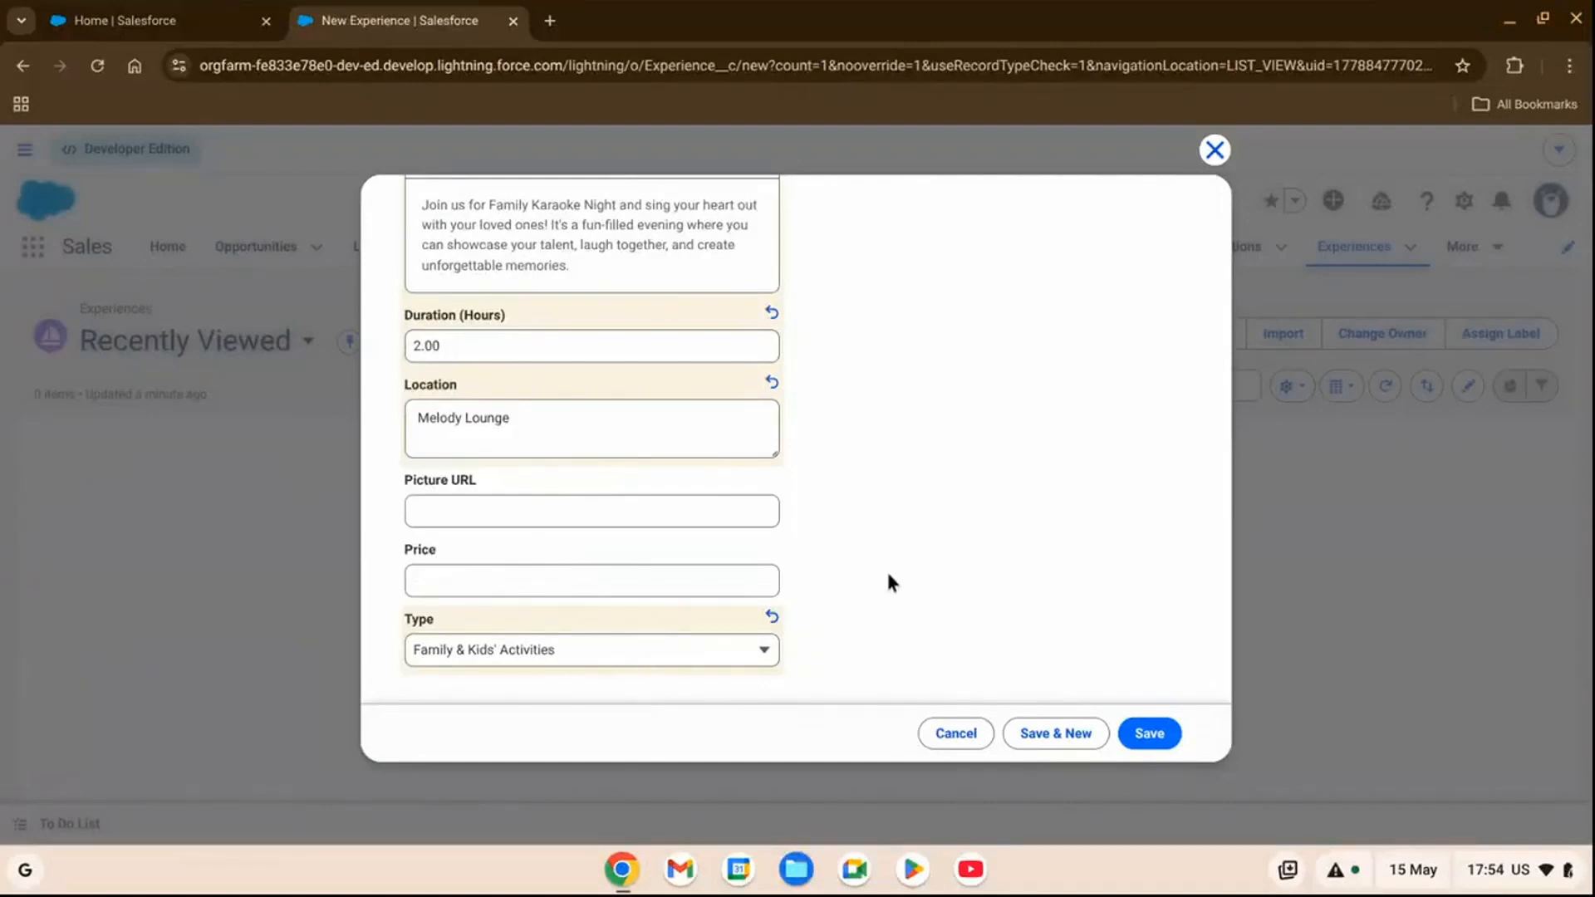
pyautogui.click(1036, 742)
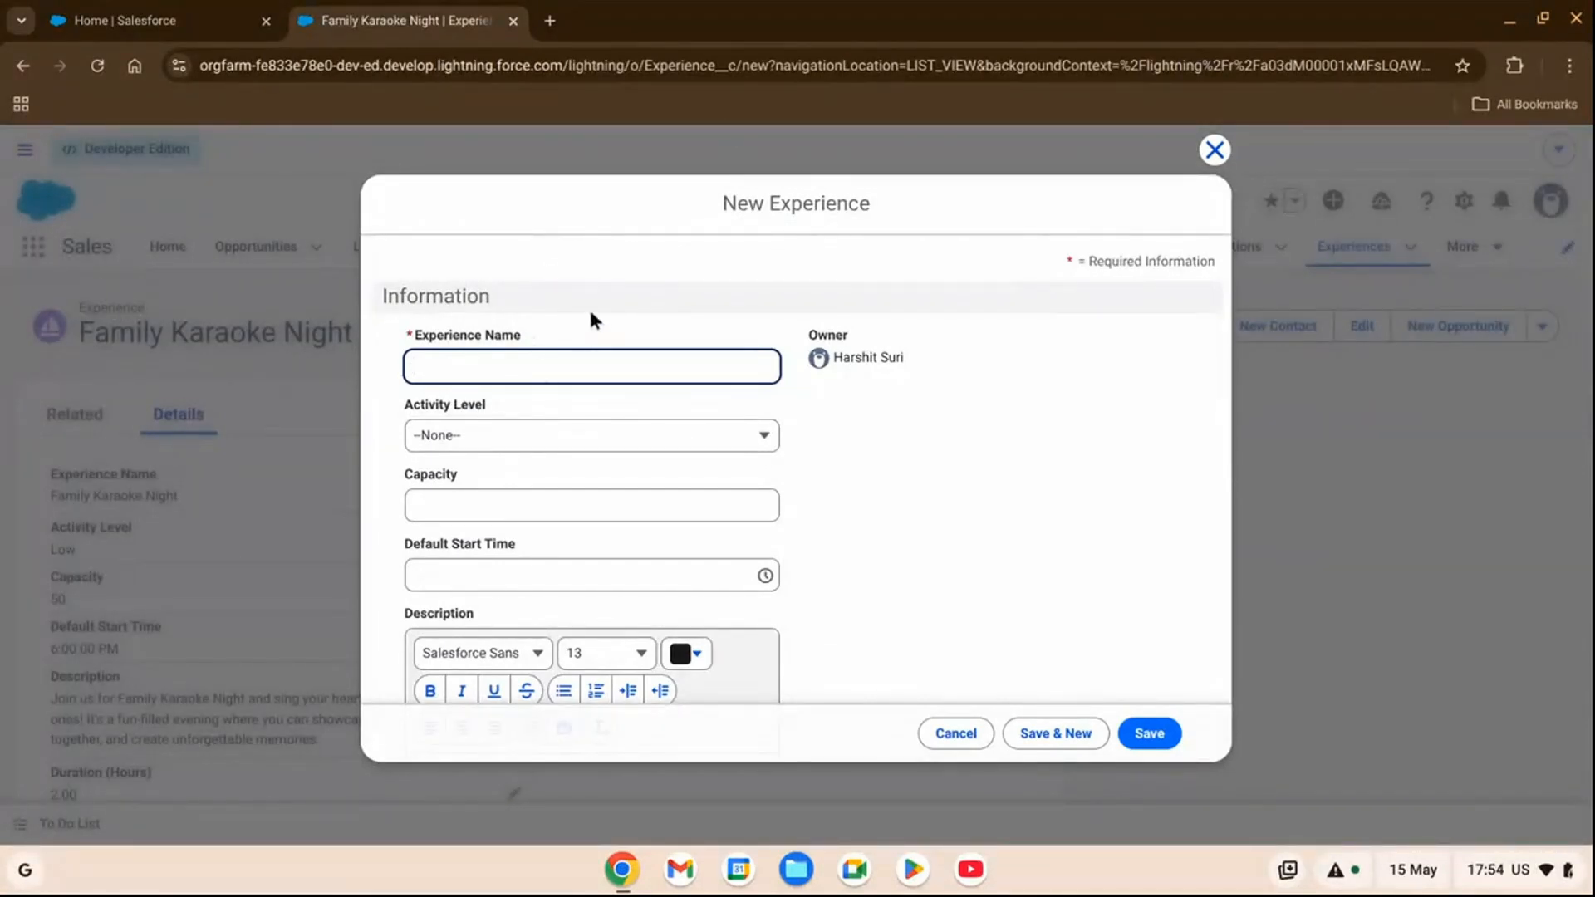
# Name the second experience "Sunrise Yoga" and set its activity level to Medium.
pyautogui.click(538, 375)
pyautogui.write('Sun')
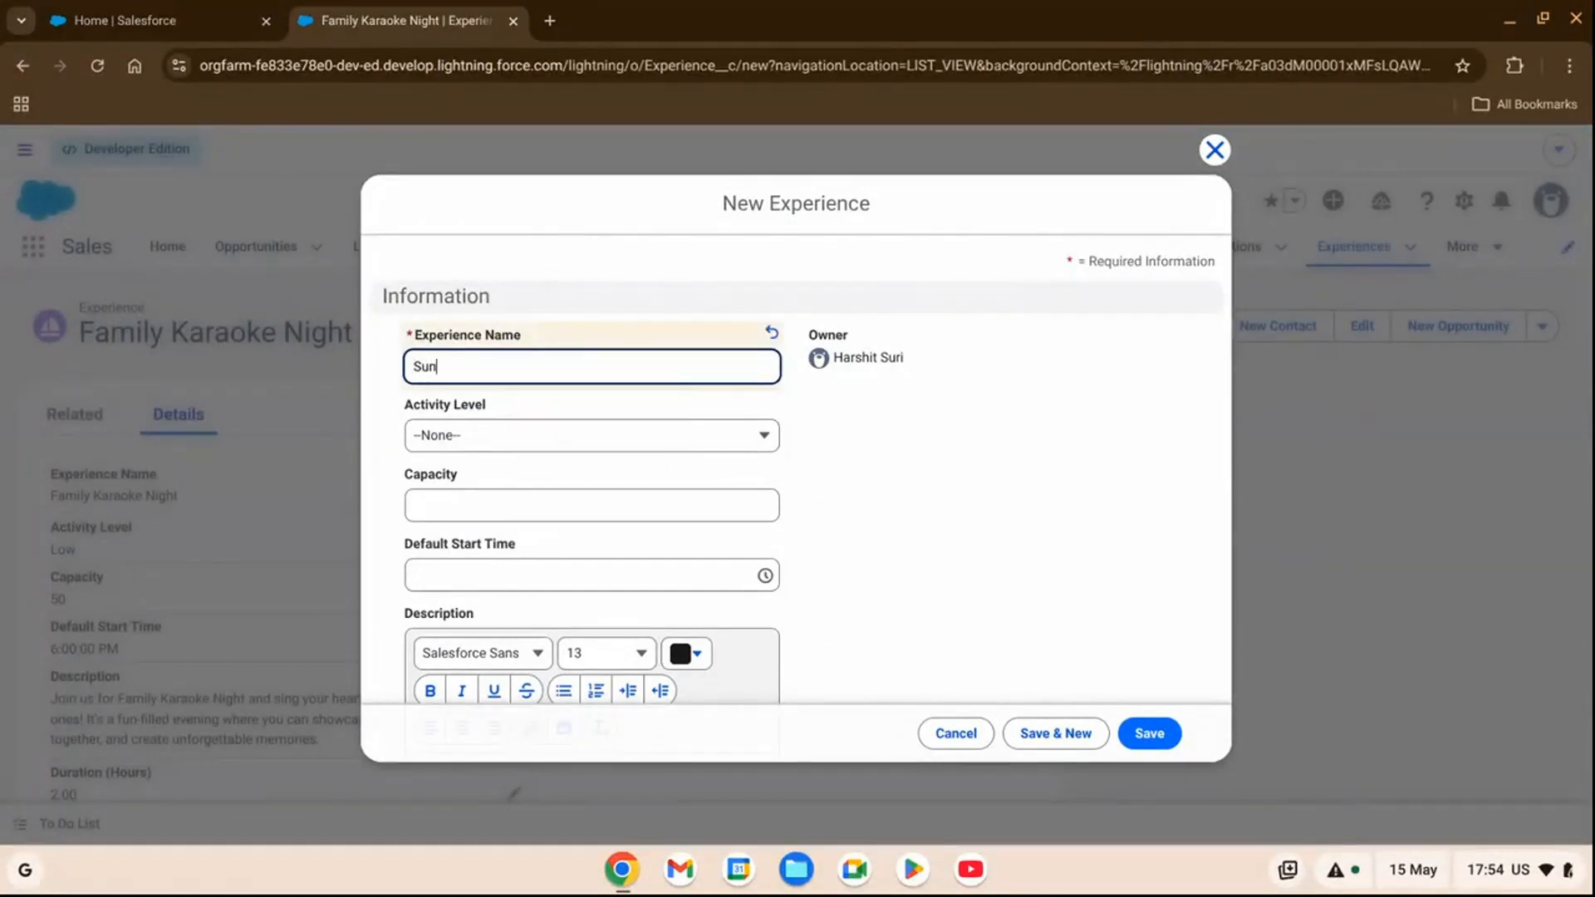
pyautogui.write('rise Yoga')
pyautogui.click(563, 438)
pyautogui.click(505, 549)
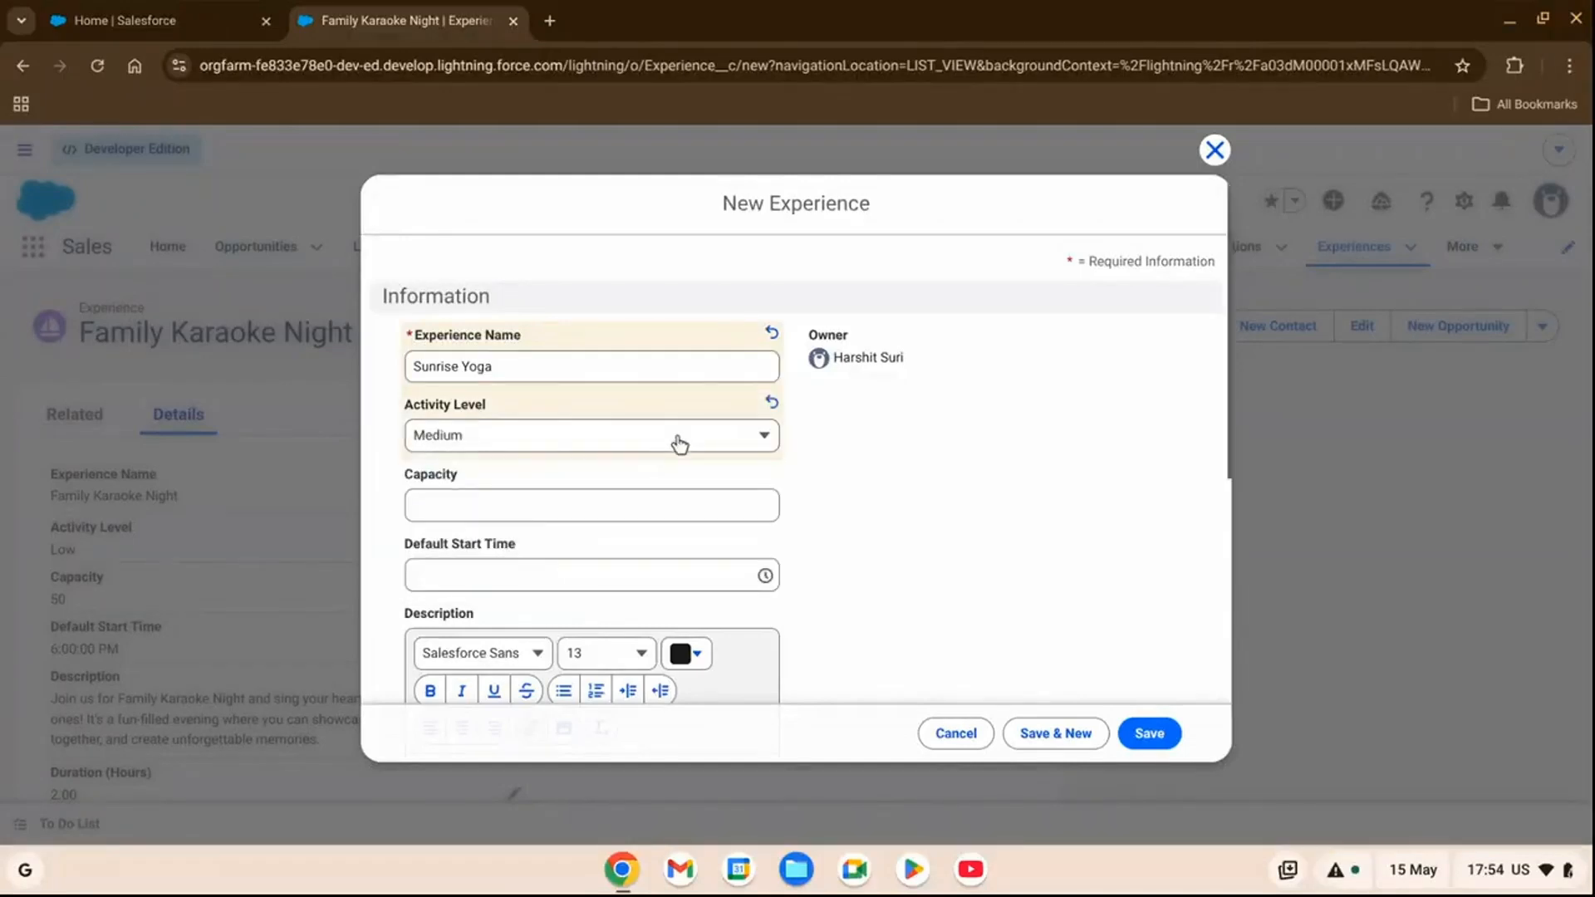
# Set the Sunrise Yoga record's capacity to 35 and its default start time to 7:00 AM.
pyautogui.scroll(-1, 678, 441)
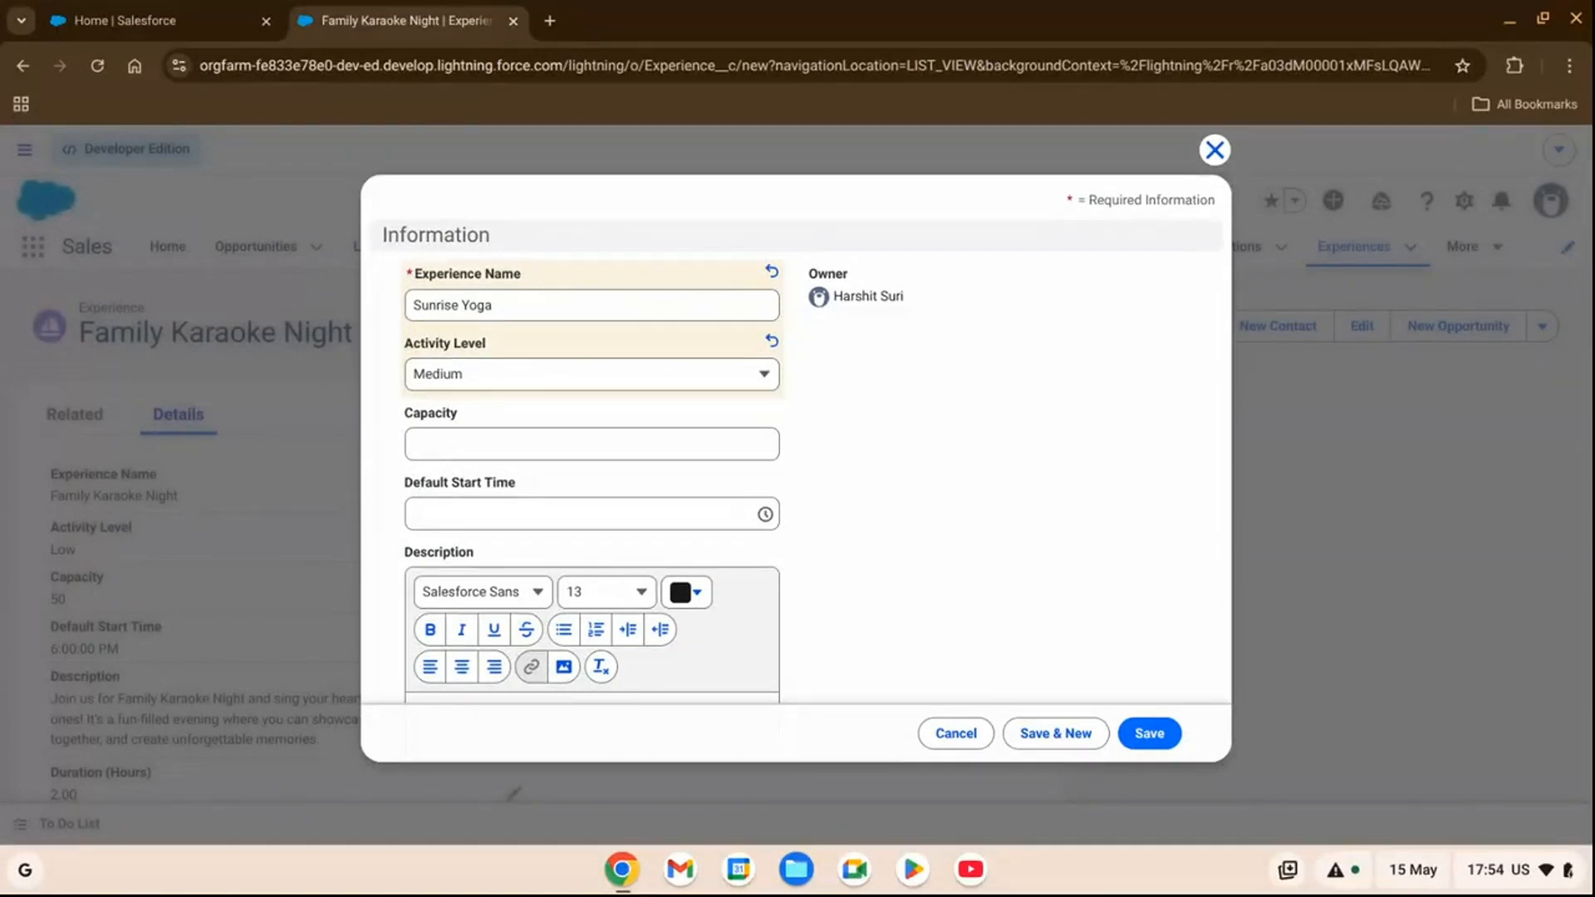
pyautogui.scroll(-1, 652, 437)
pyautogui.click(647, 416)
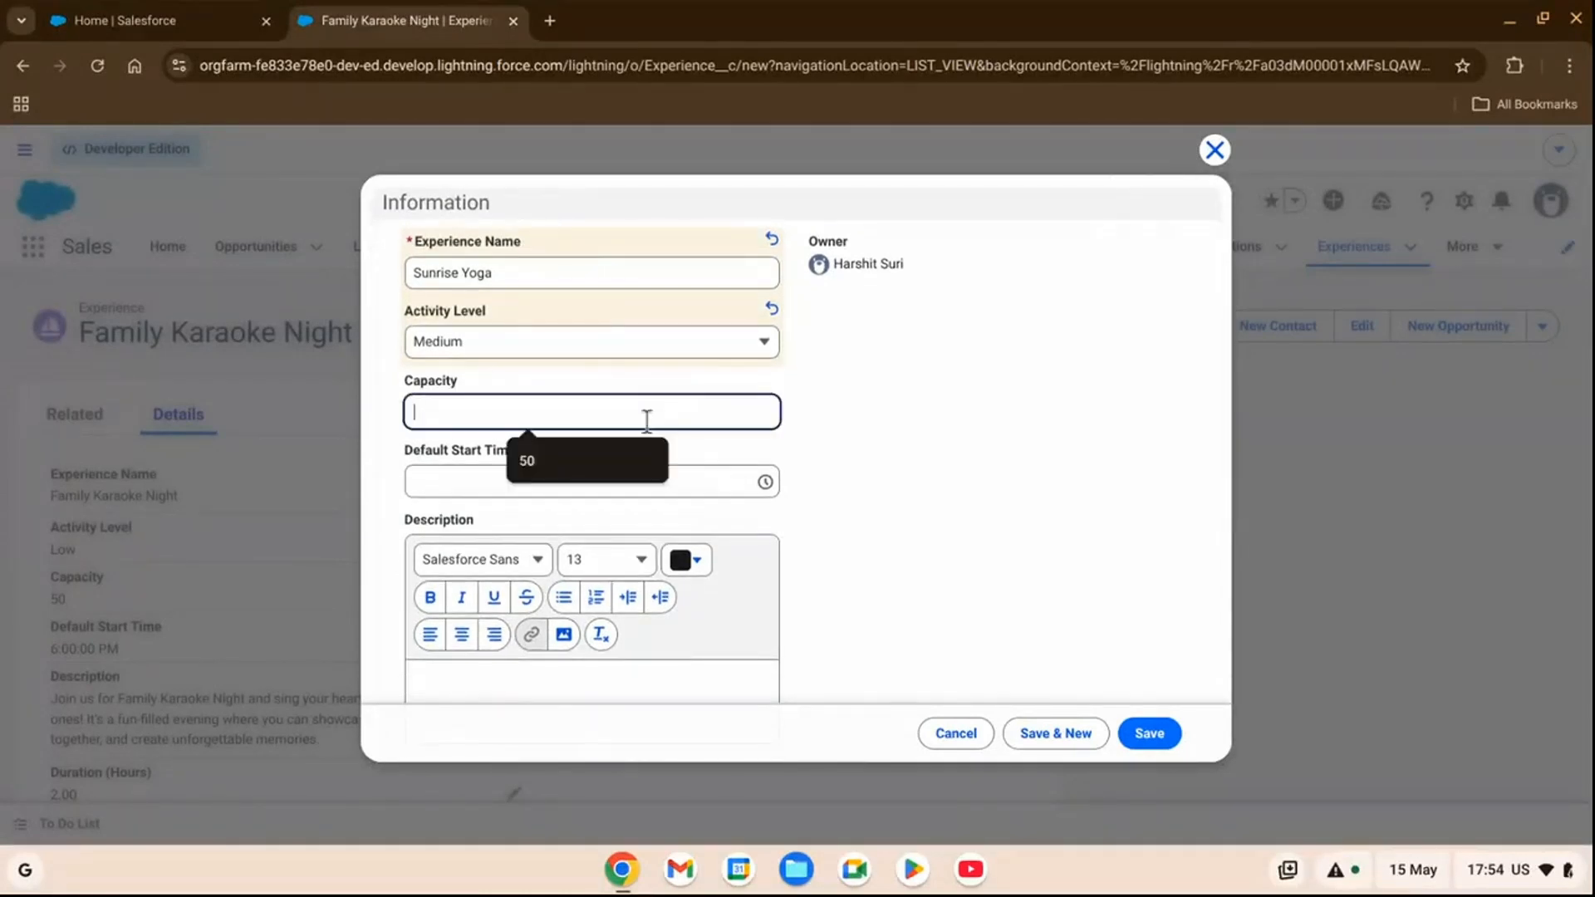
pyautogui.write('35')
pyautogui.click(639, 479)
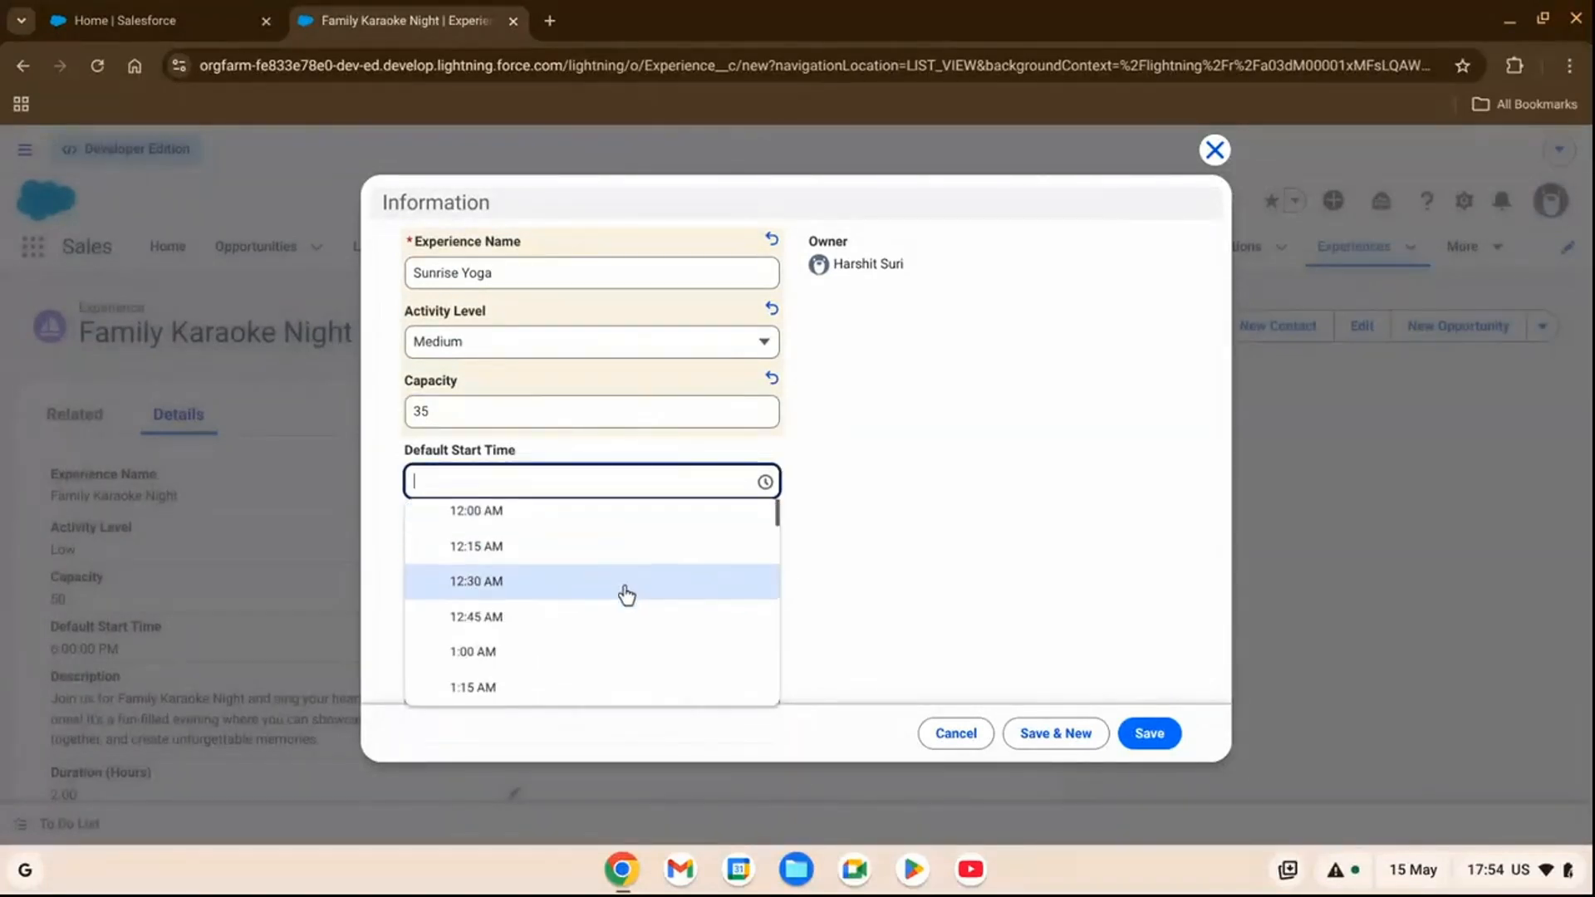
pyautogui.scroll(-8, 625, 595)
pyautogui.scroll(-3, 561, 602)
pyautogui.click(526, 635)
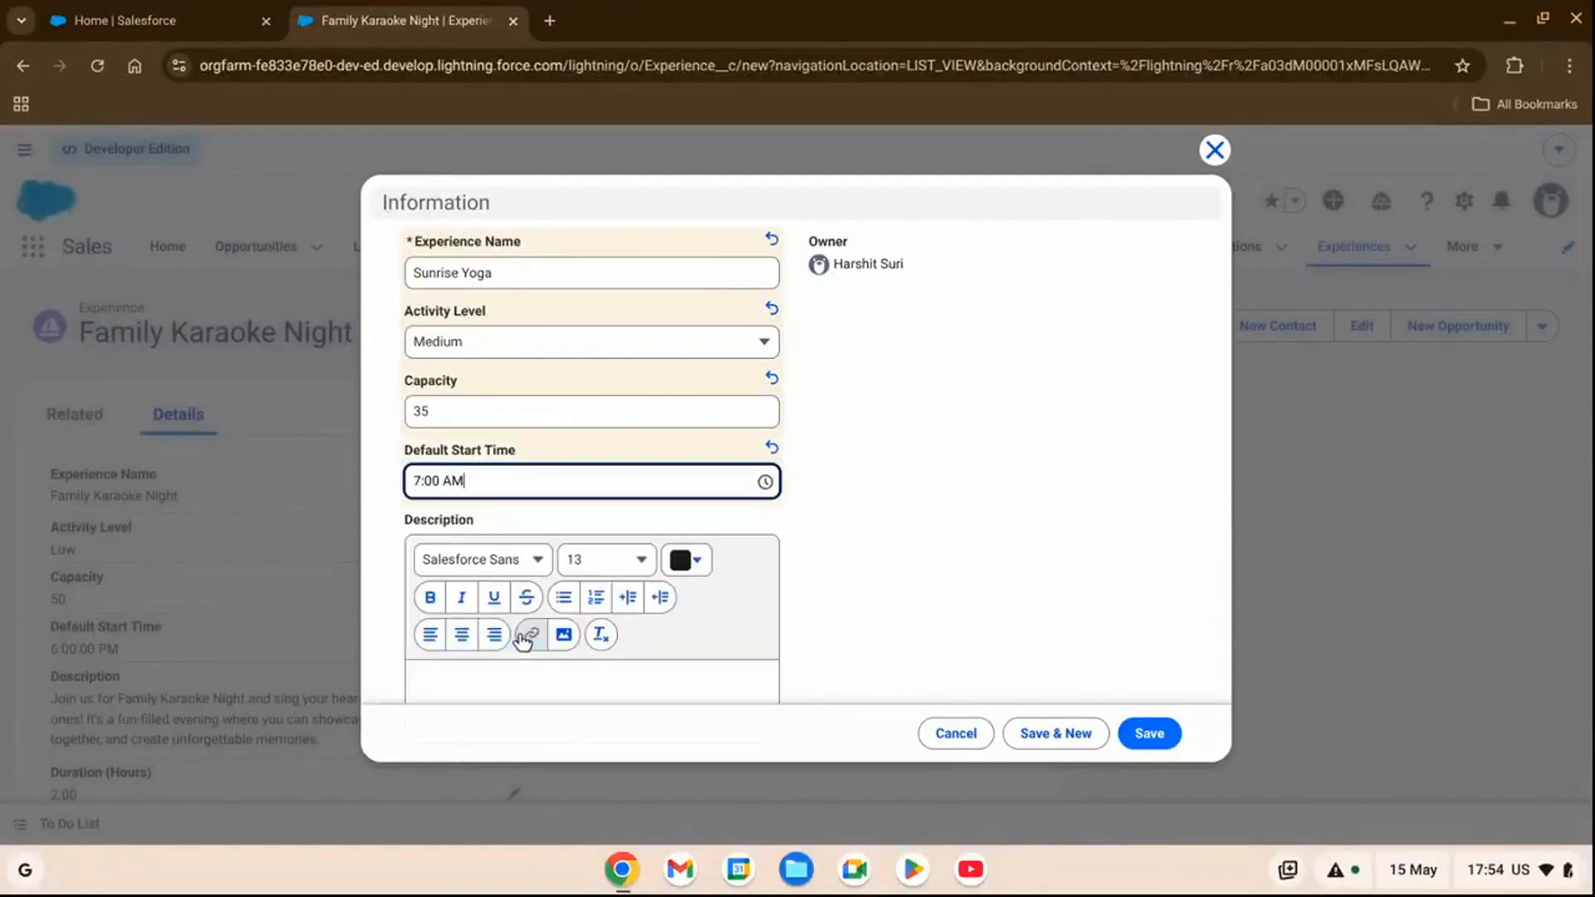
# Paste the prepared text beginning "Start your day with Sunrise Yoga on the beach" into the experience's Description.
pyautogui.scroll(-2, 764, 498)
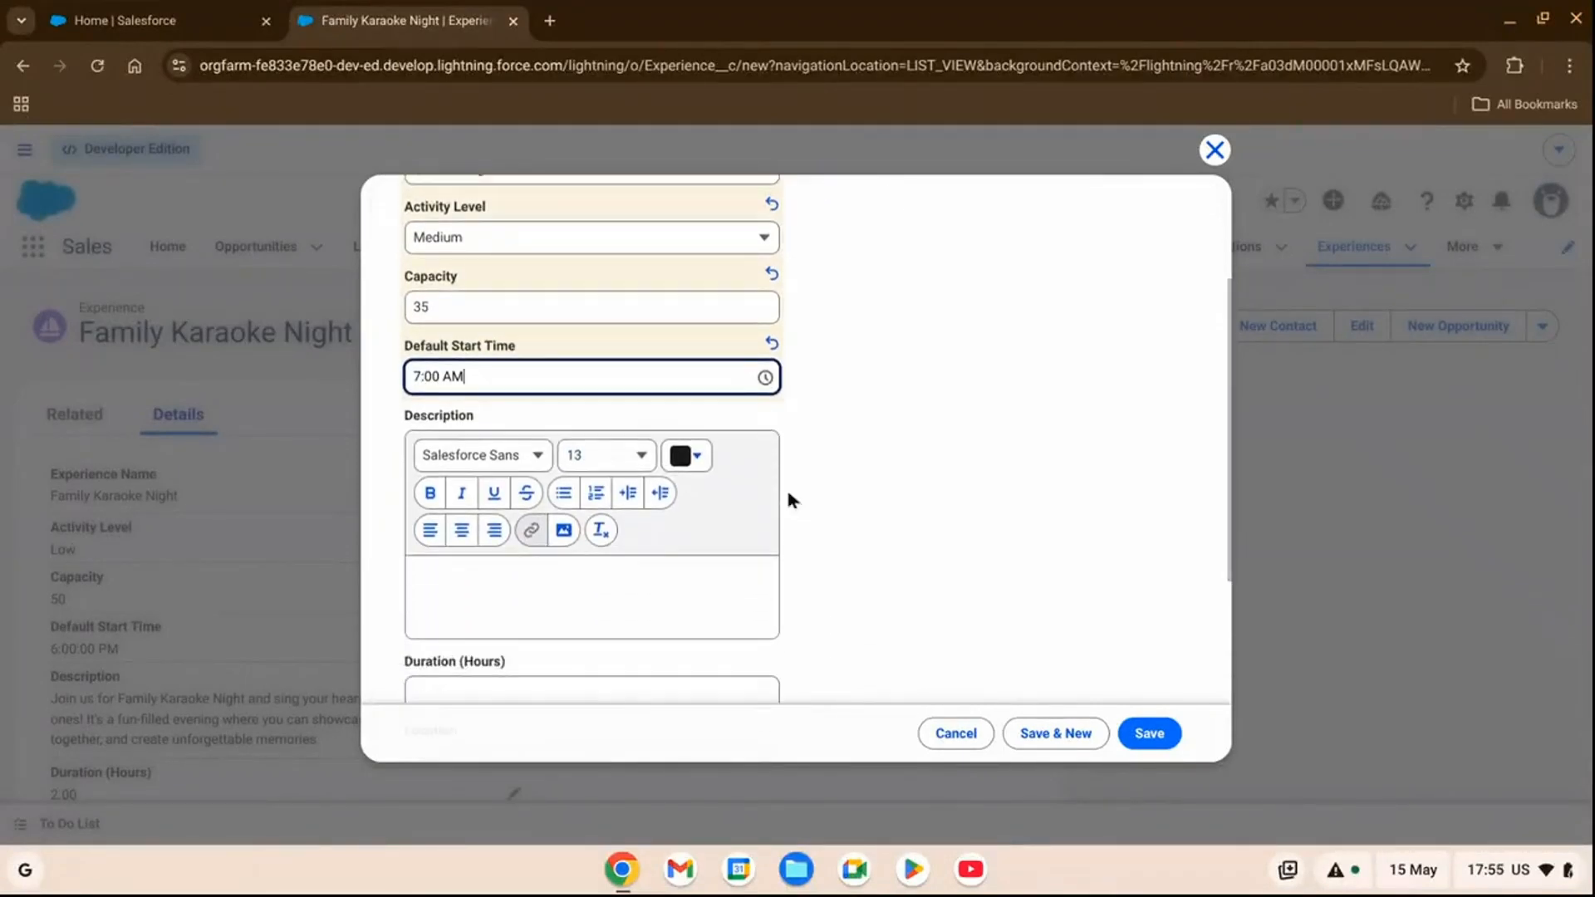
pyautogui.click(587, 598)
pyautogui.write("Start your day with Sunrise Yoga on the beach, where you can stretch under the warm morning sun and listen to the soothing sound of the waves. It's the perfect way to feel refreshed and ready for a fun day ahead!")
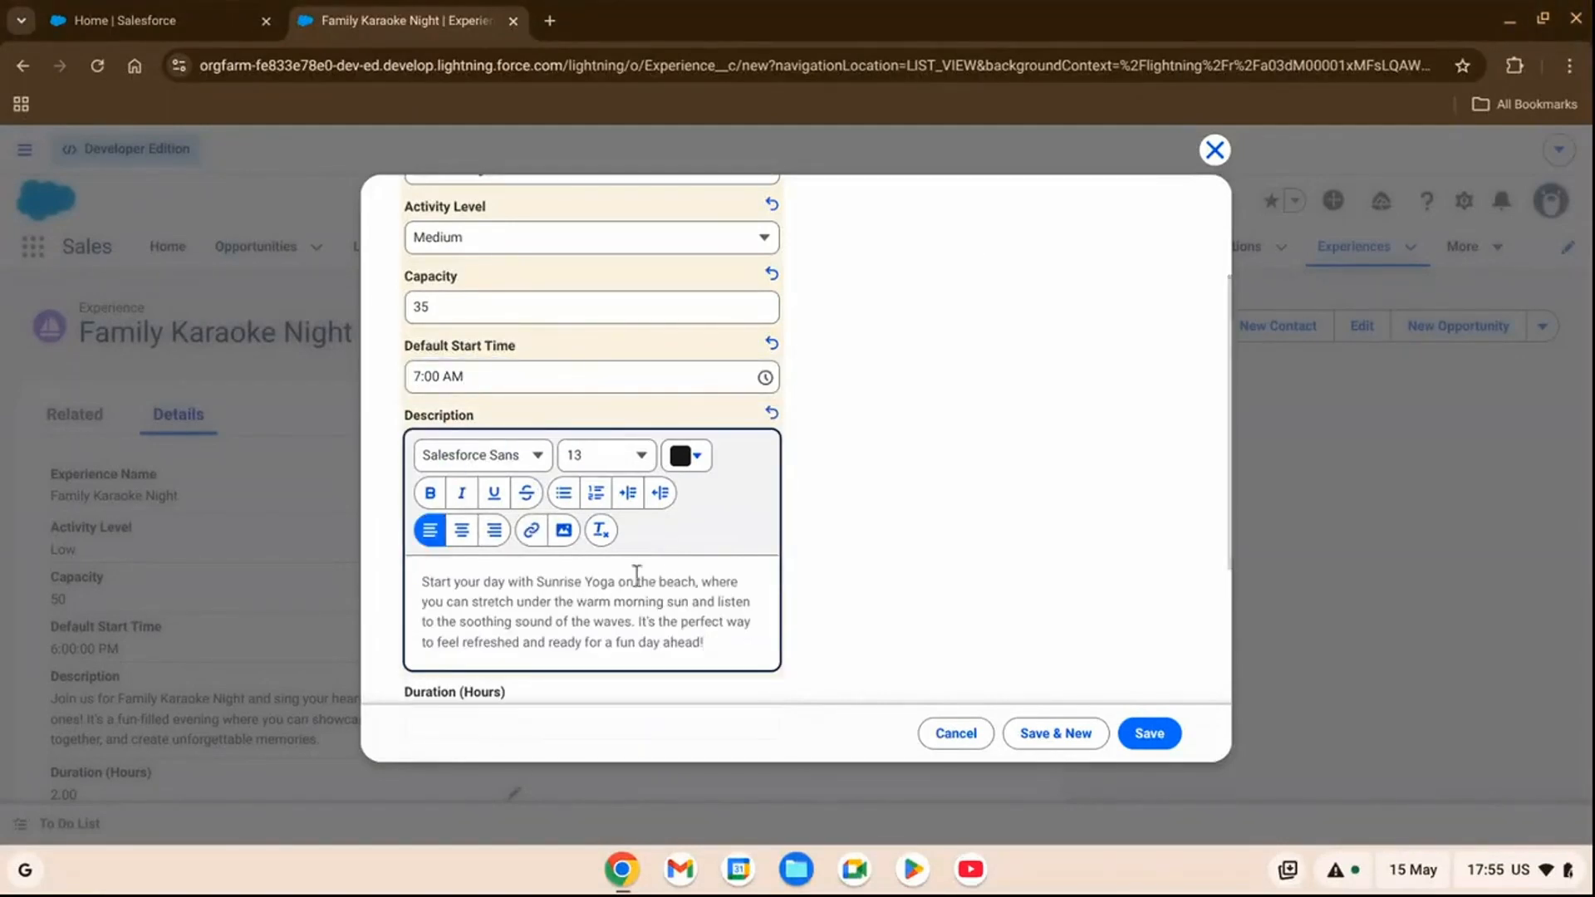
# Enter a duration of 1 hour and the location "Cocoa Shore" for the yoga experience.
pyautogui.scroll(-1, 656, 565)
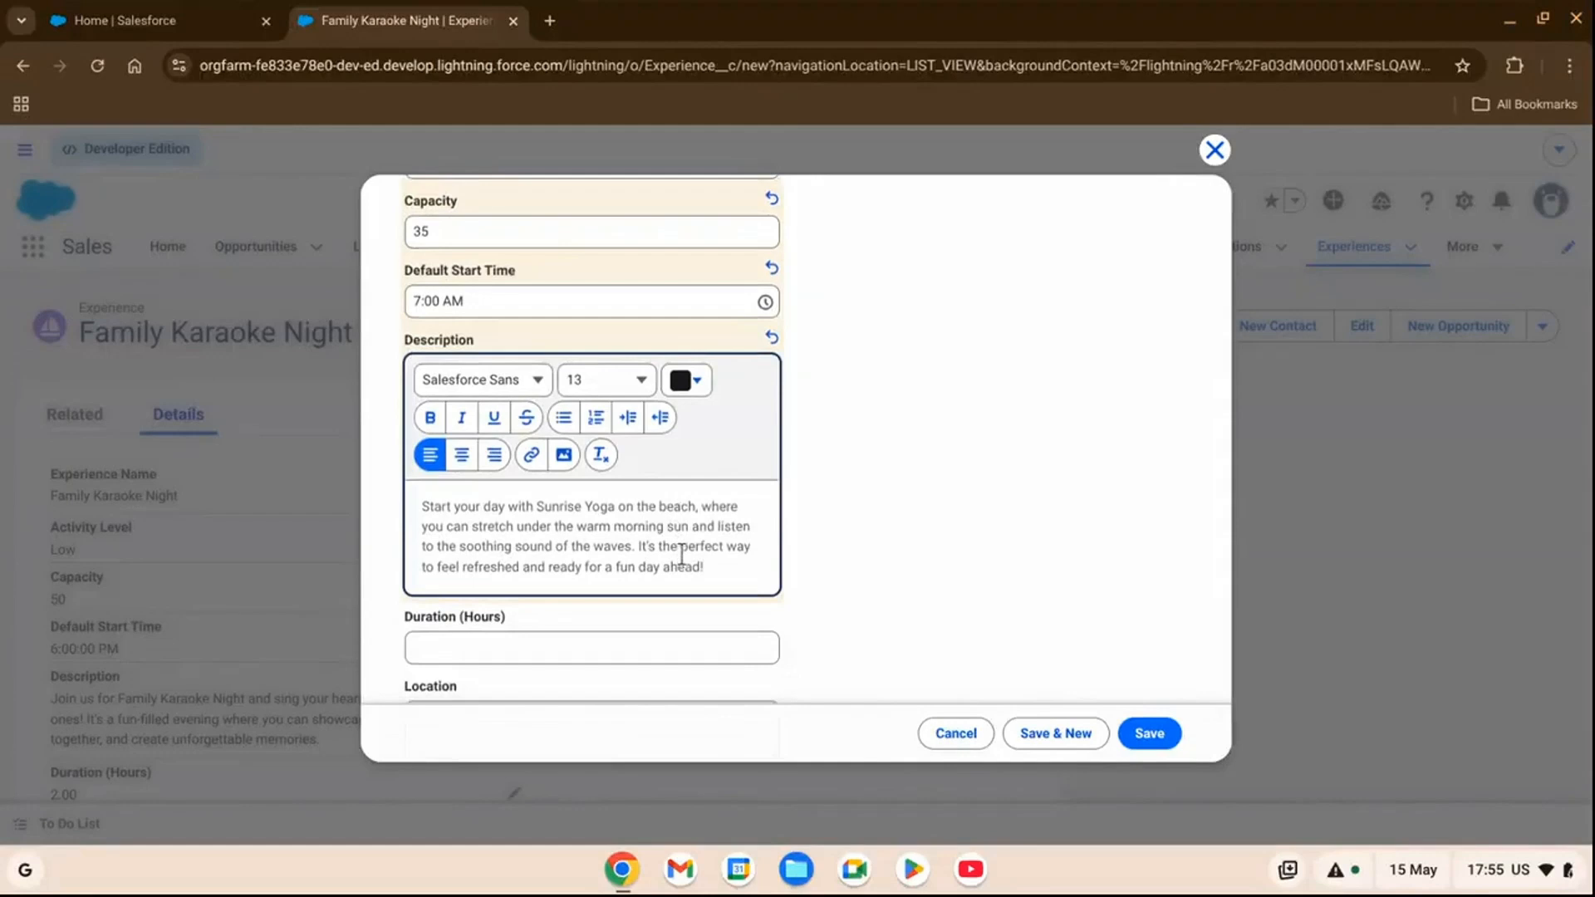
pyautogui.scroll(-2, 811, 480)
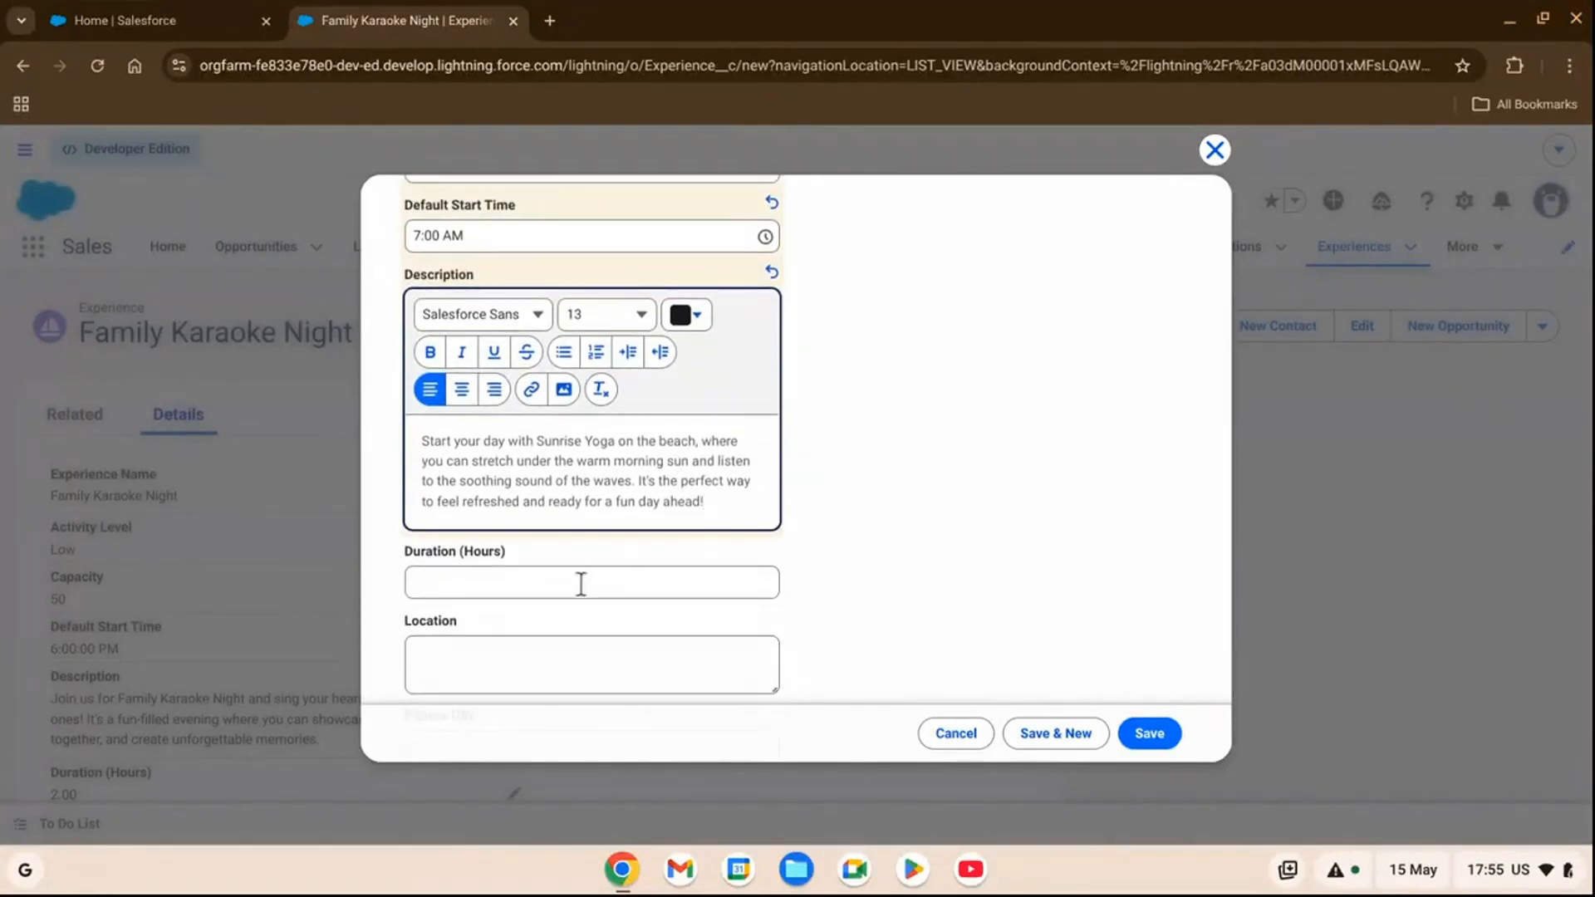
pyautogui.click(581, 585)
pyautogui.write('1')
pyautogui.scroll(-3, 902, 520)
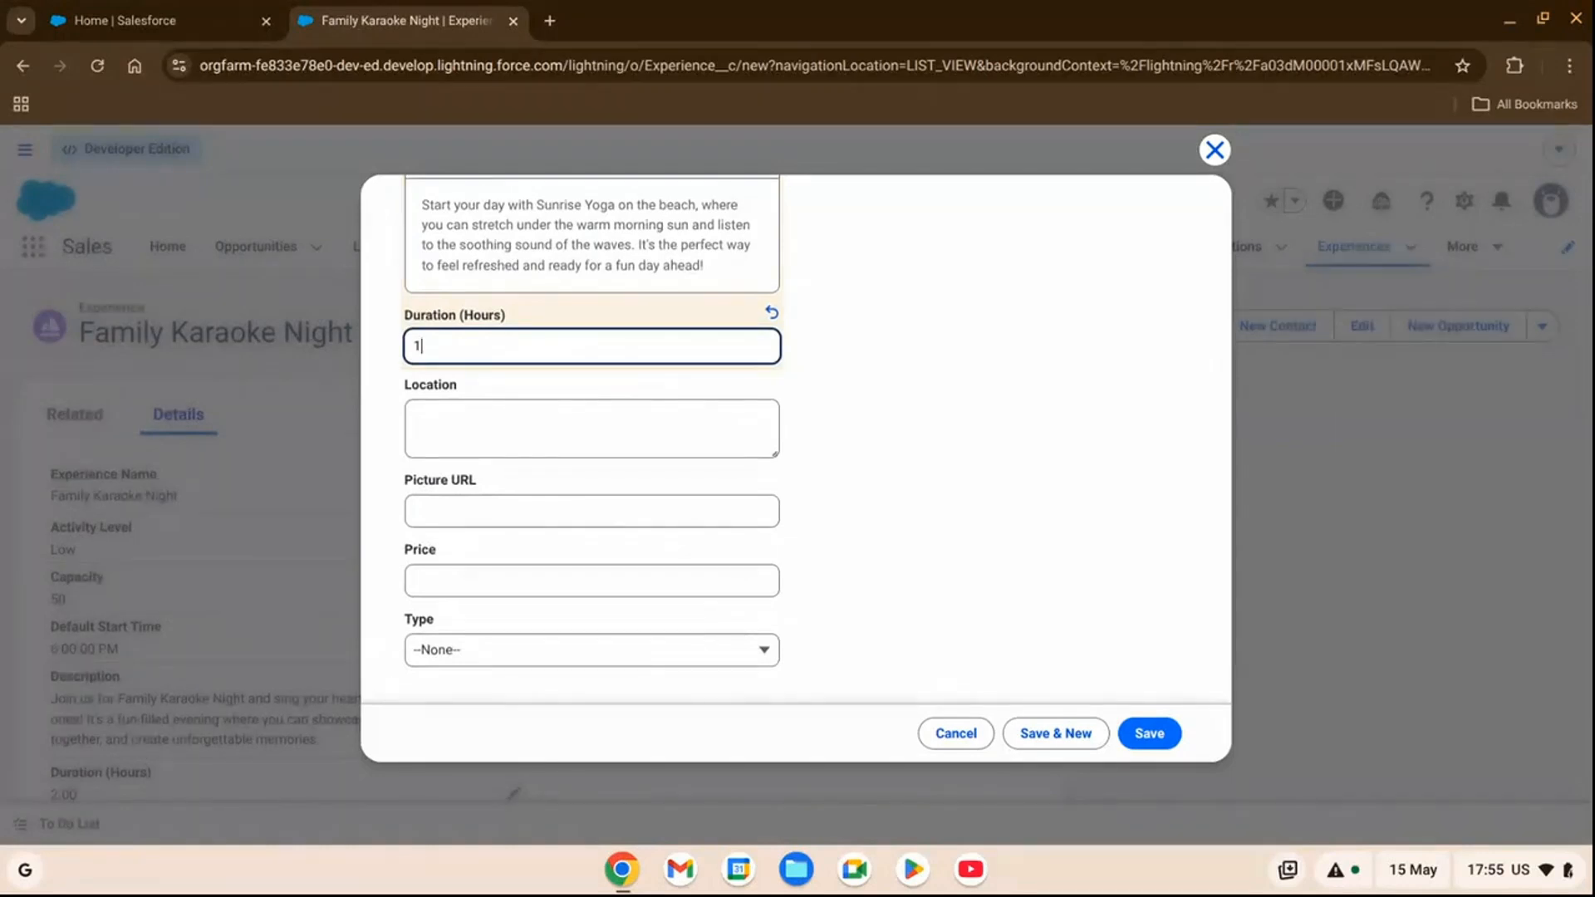
pyautogui.click(587, 424)
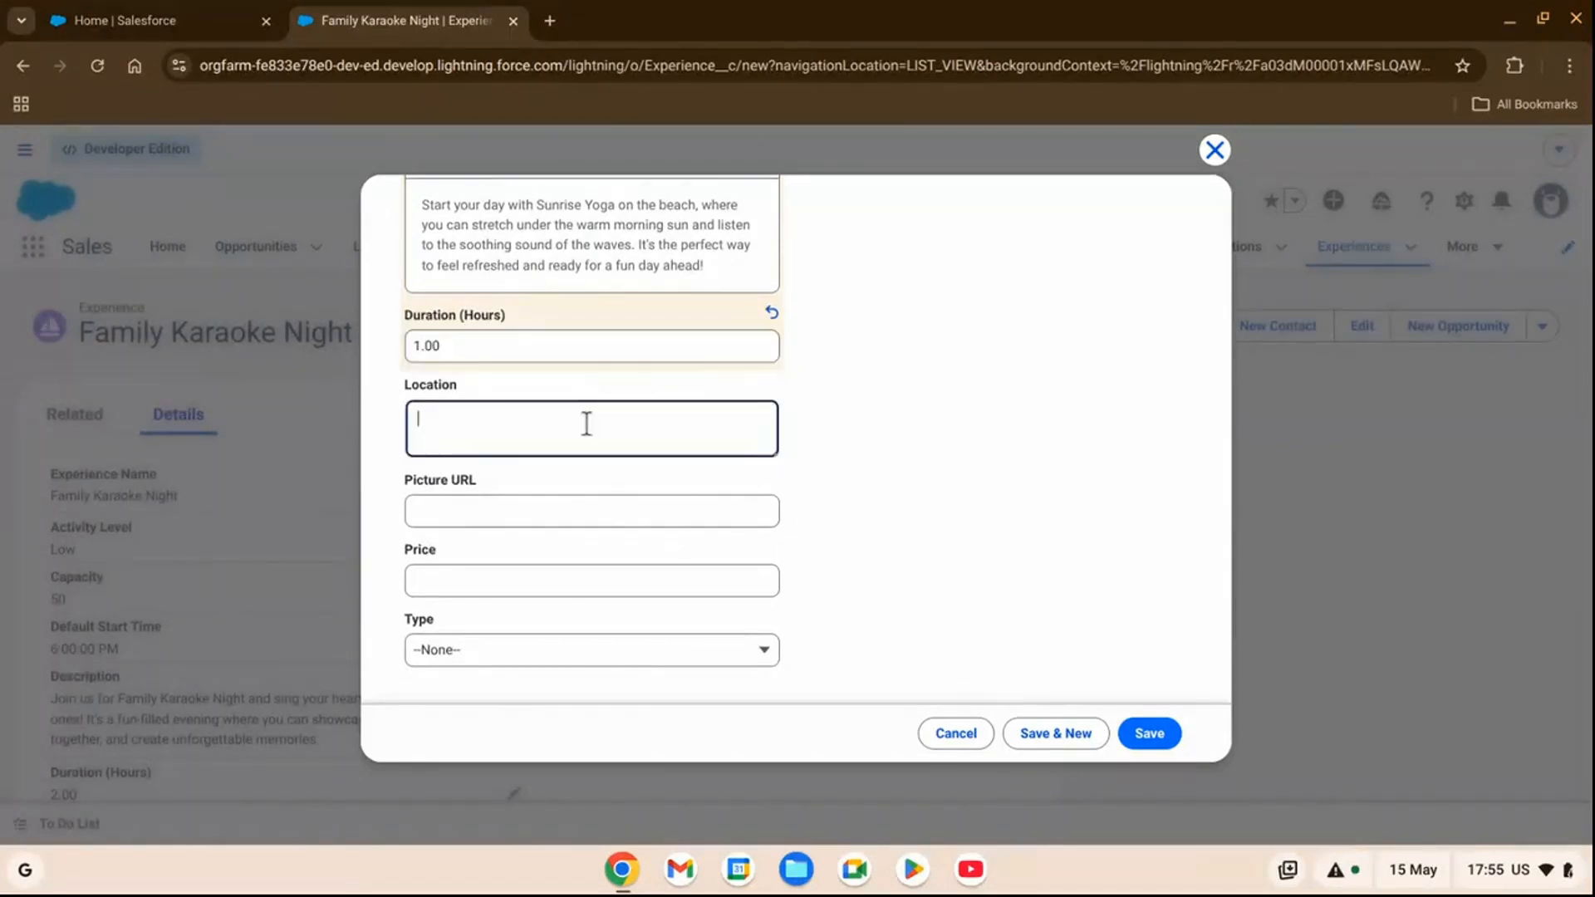
pyautogui.write('Cocoa ')
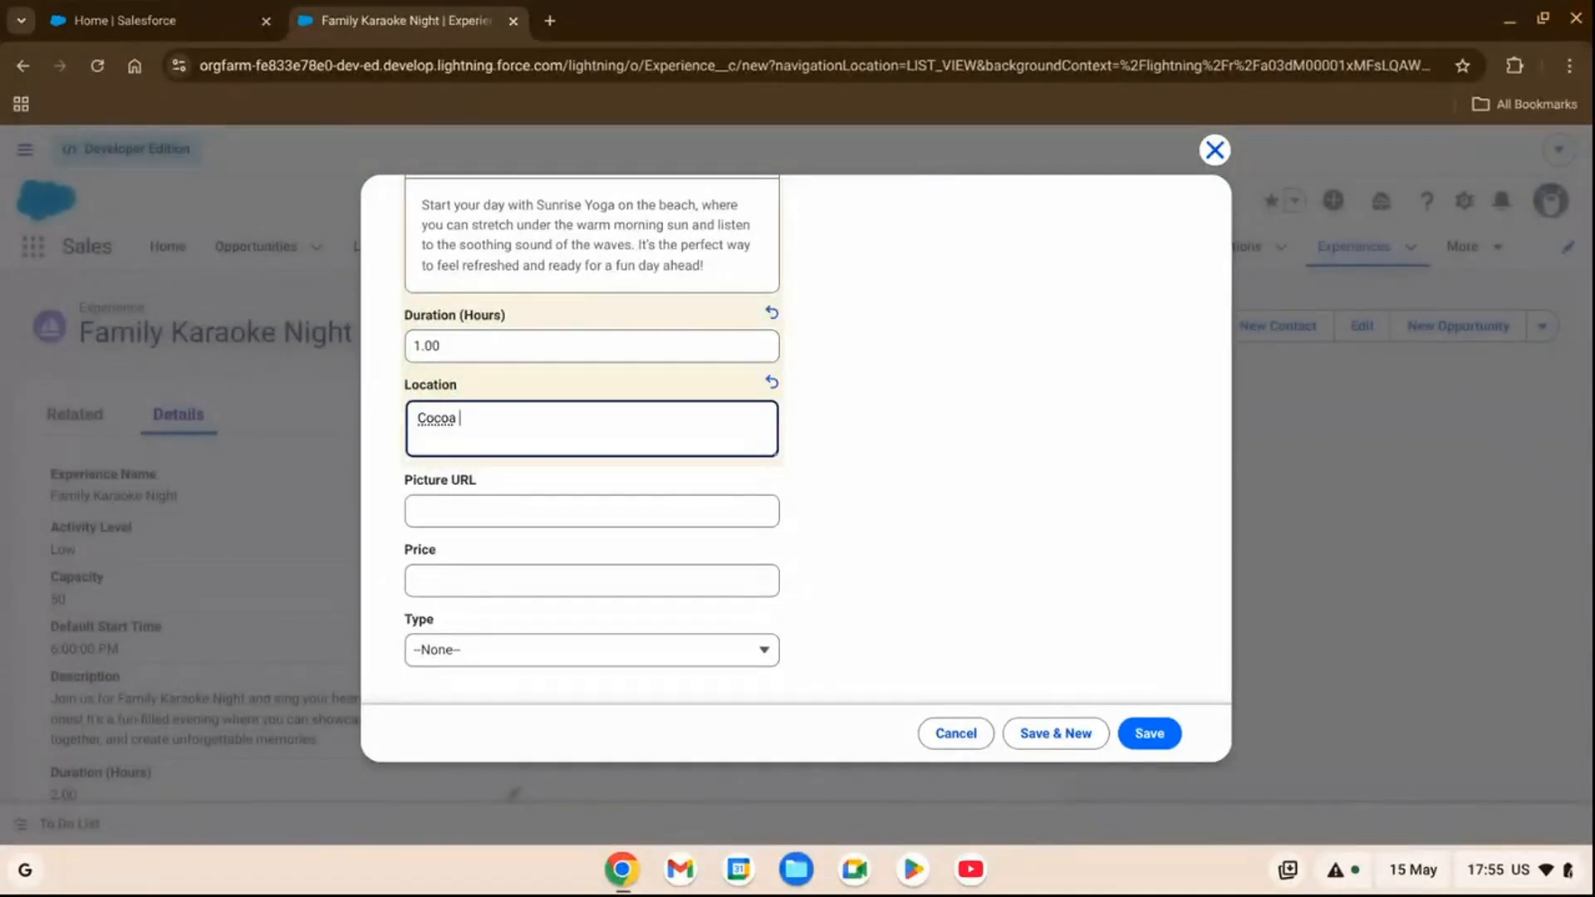
pyautogui.write('Shore')
# Set the yoga experience's type to Fitness & Exercise and save the record.
pyautogui.click(507, 651)
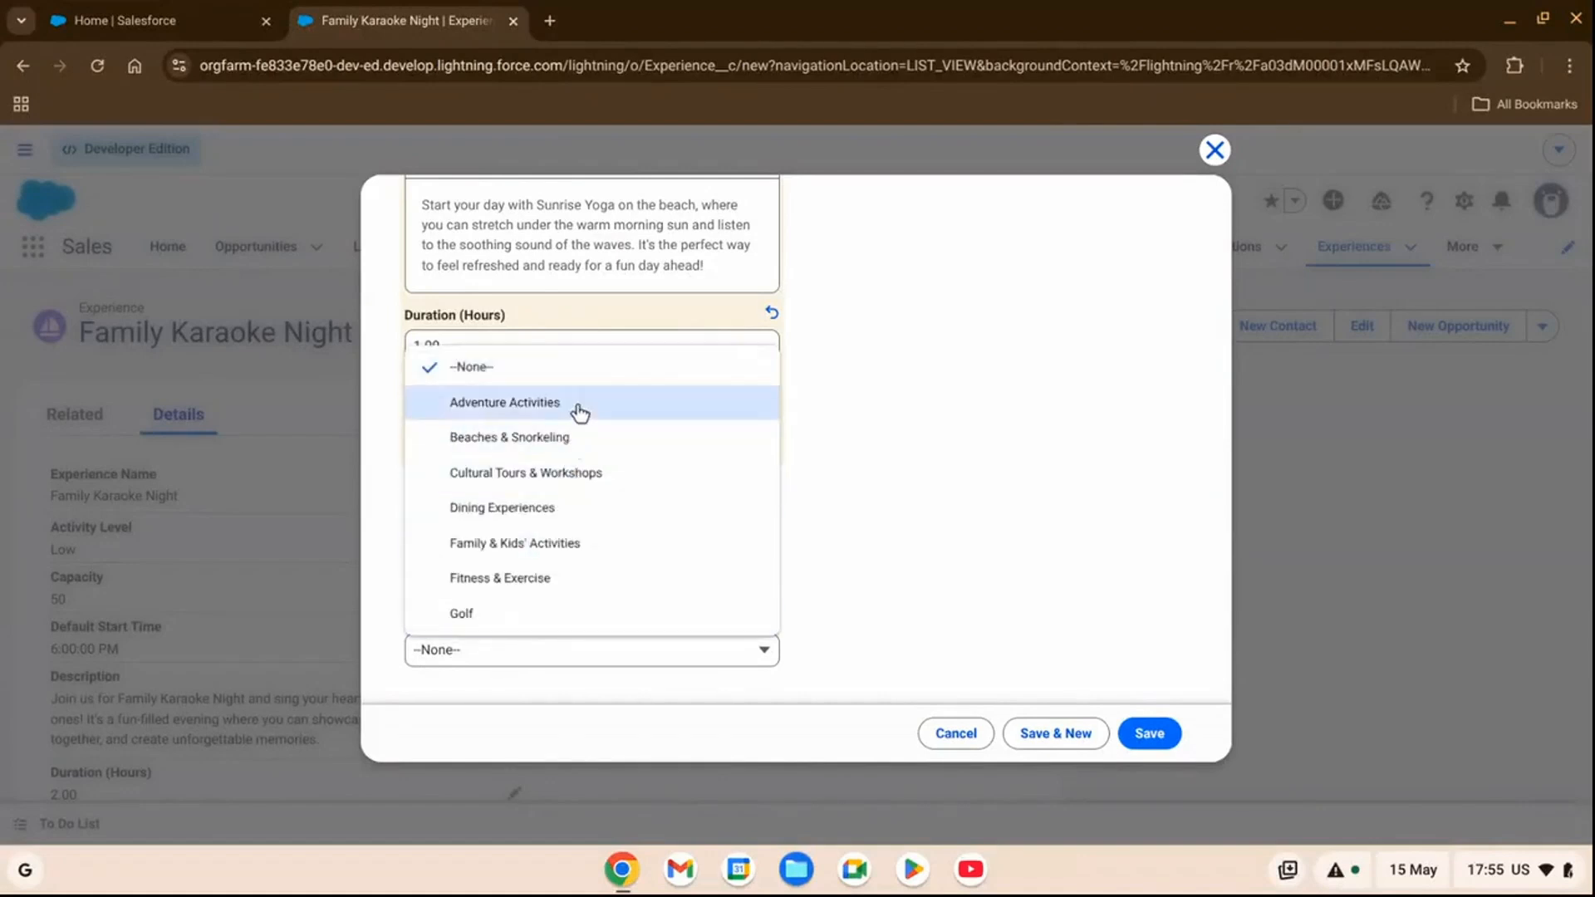
pyautogui.click(551, 582)
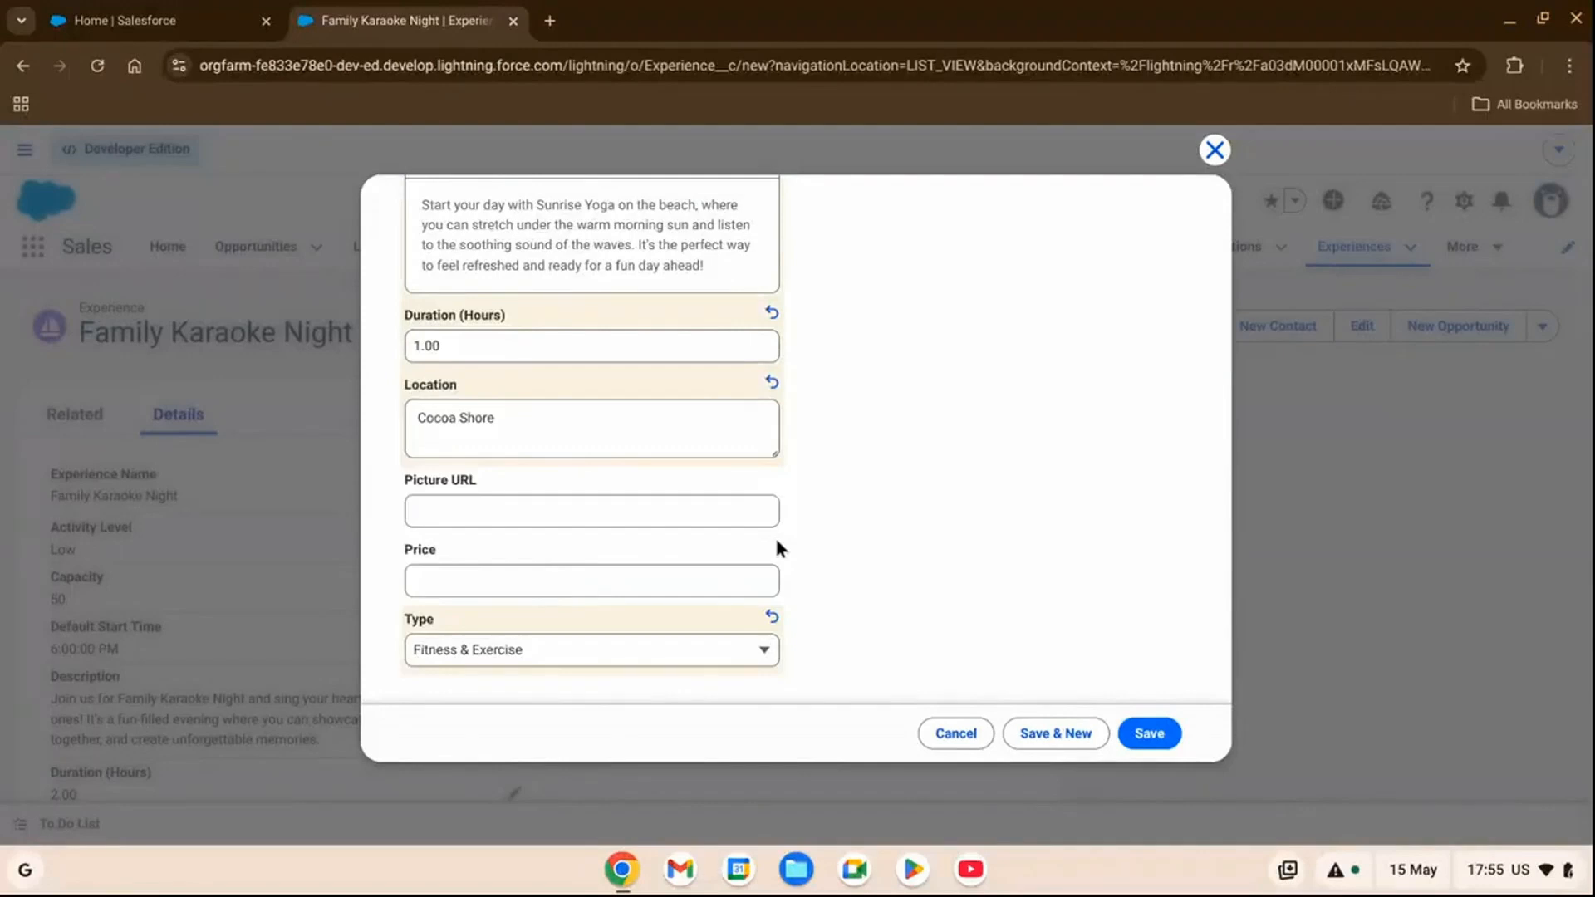
pyautogui.click(1149, 733)
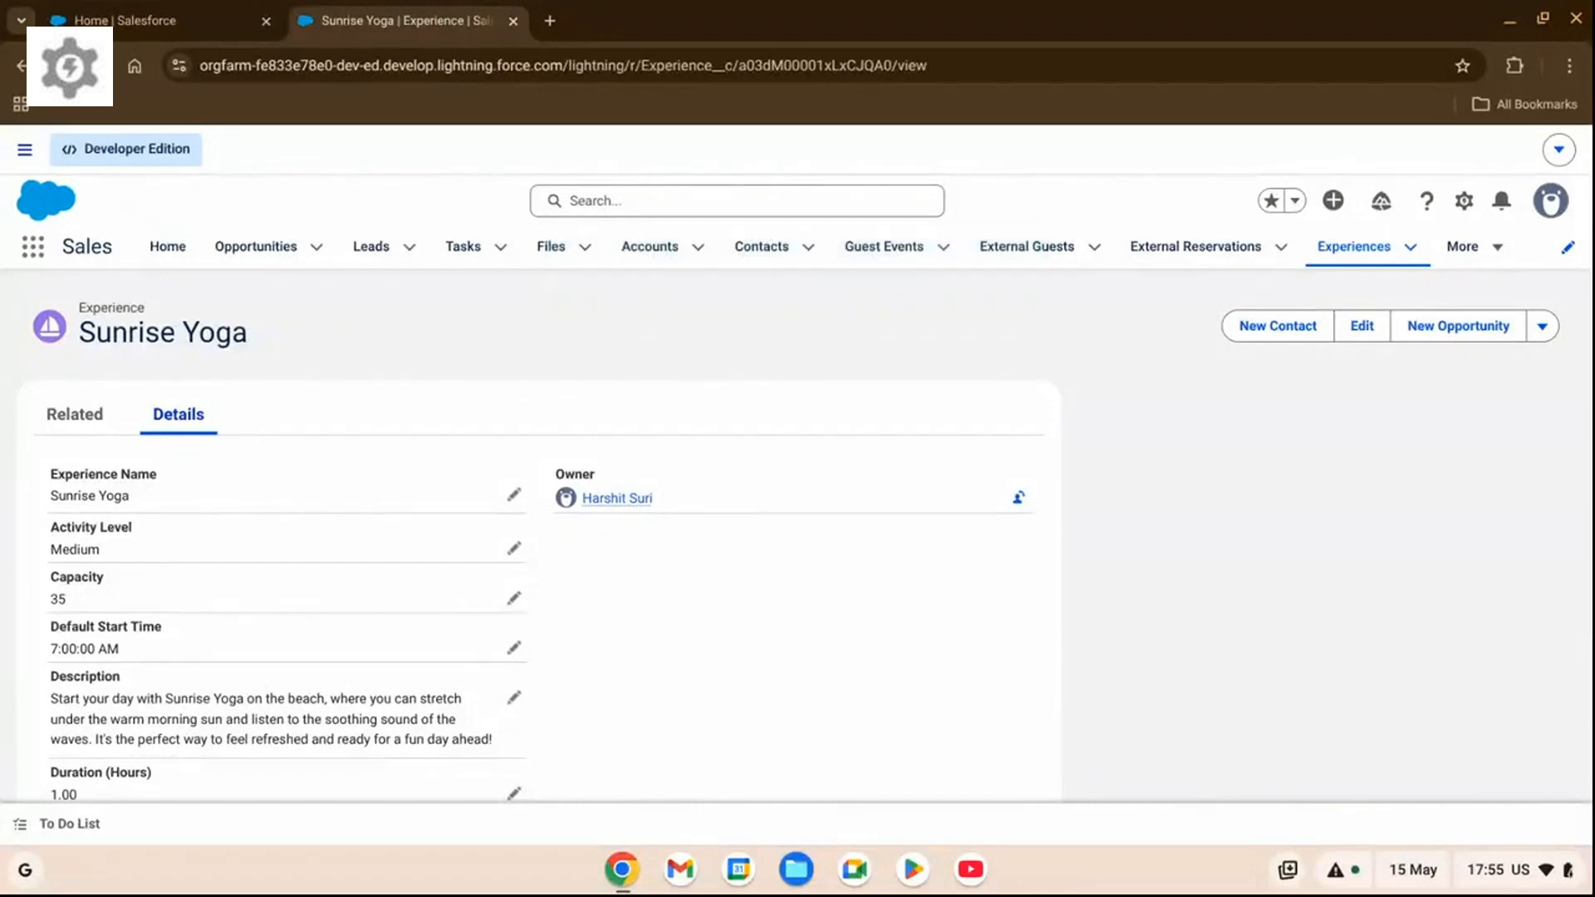
# Open Setup for the current app, search it for "prompt" and open Prompt Builder.
pyautogui.click(1464, 200)
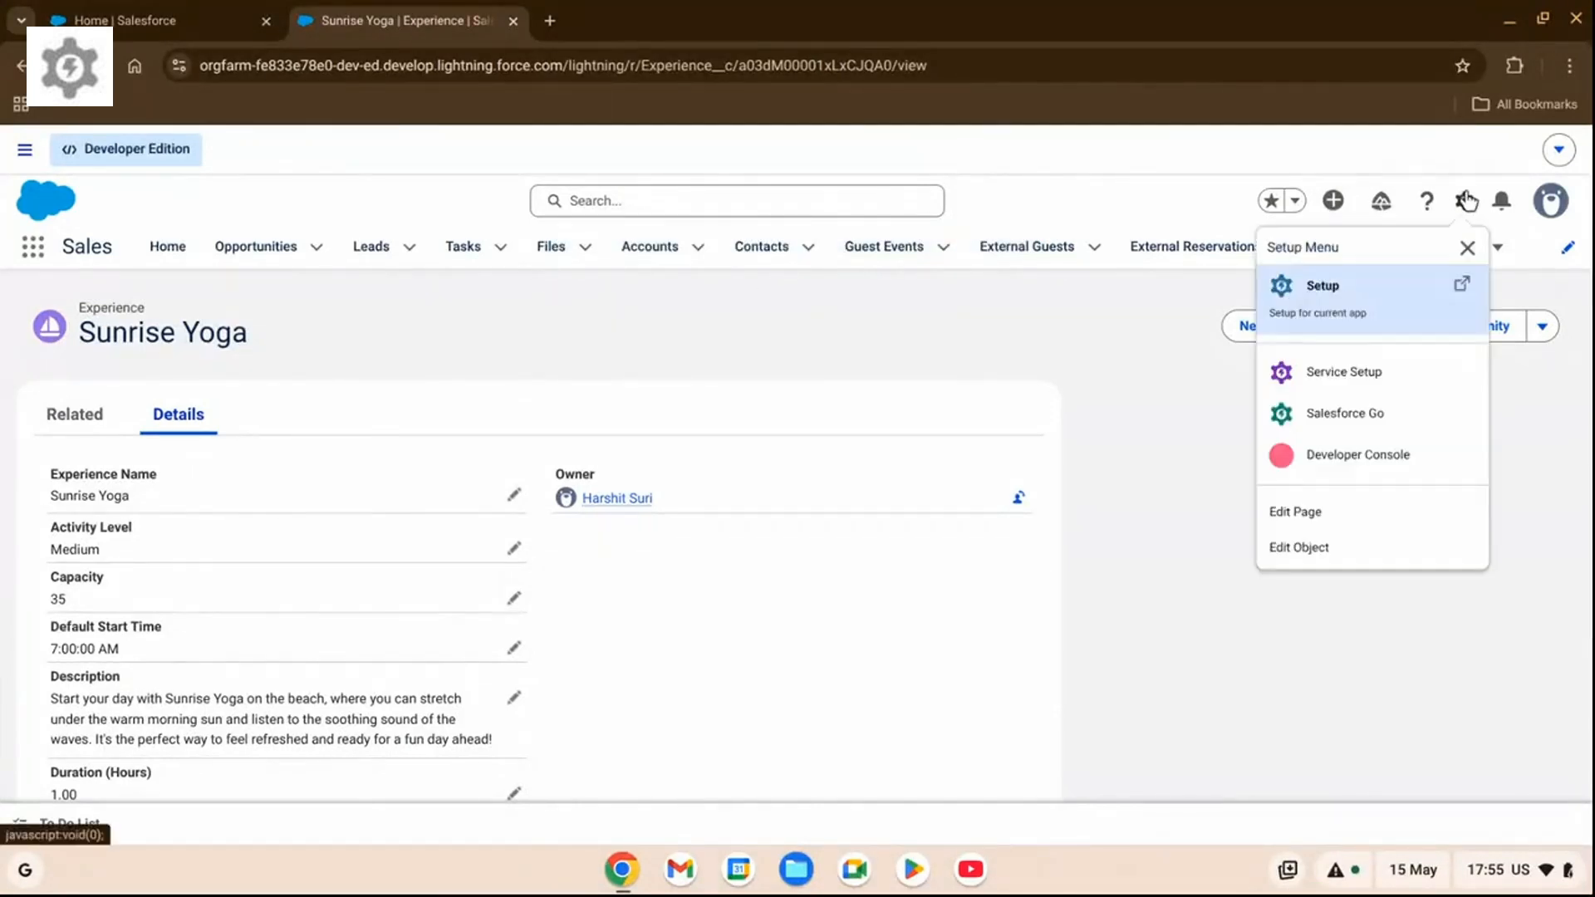
pyautogui.click(1356, 304)
pyautogui.click(199, 297)
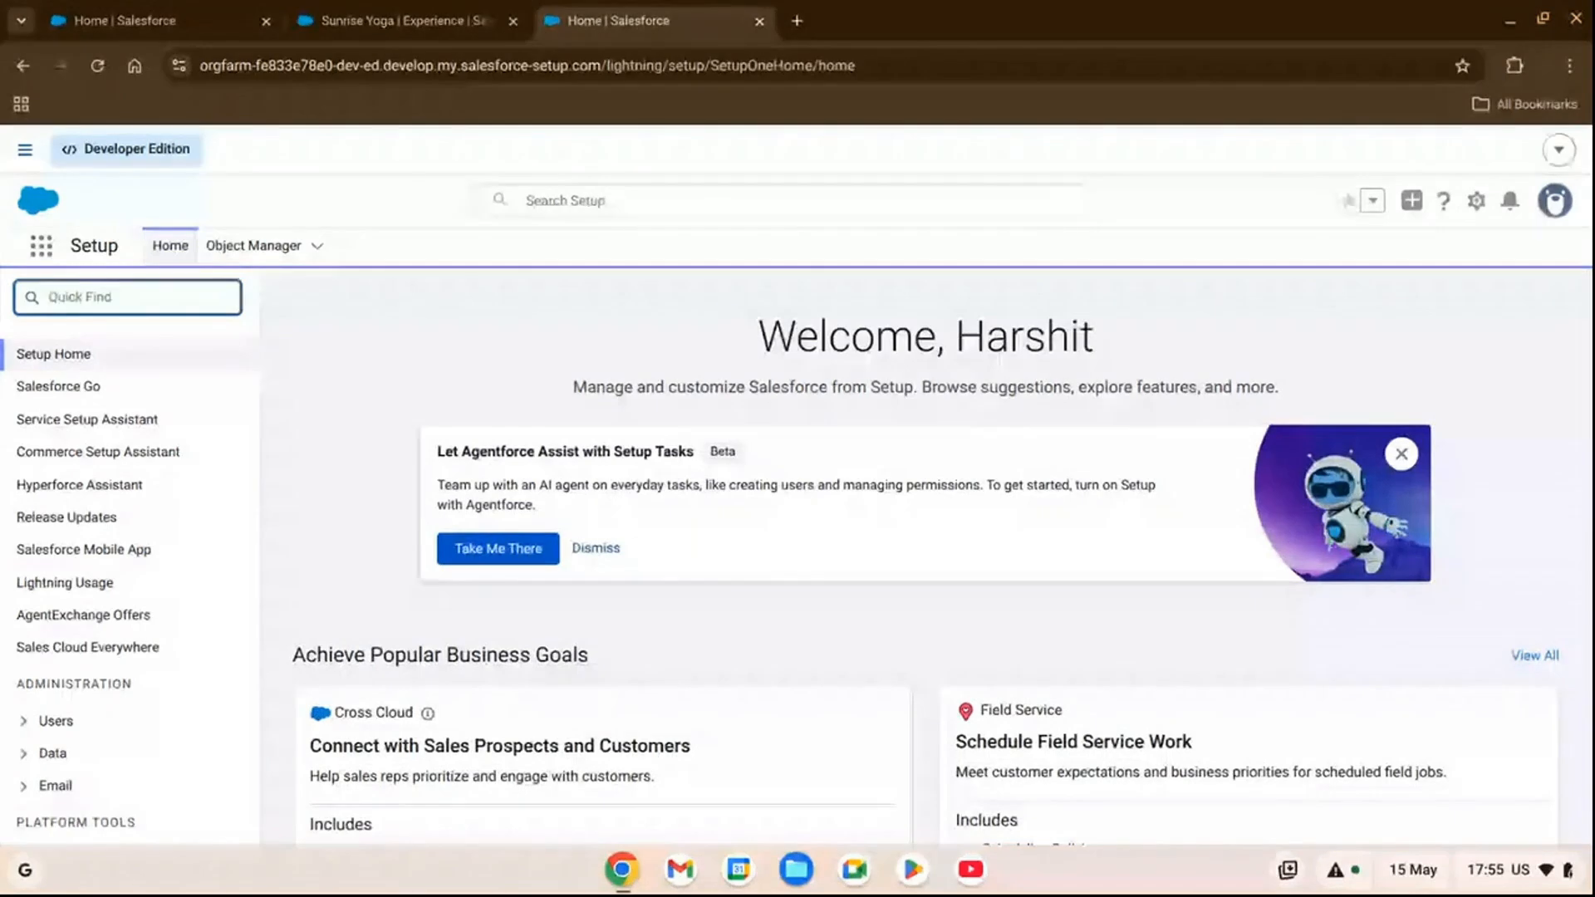
pyautogui.write('prompt')
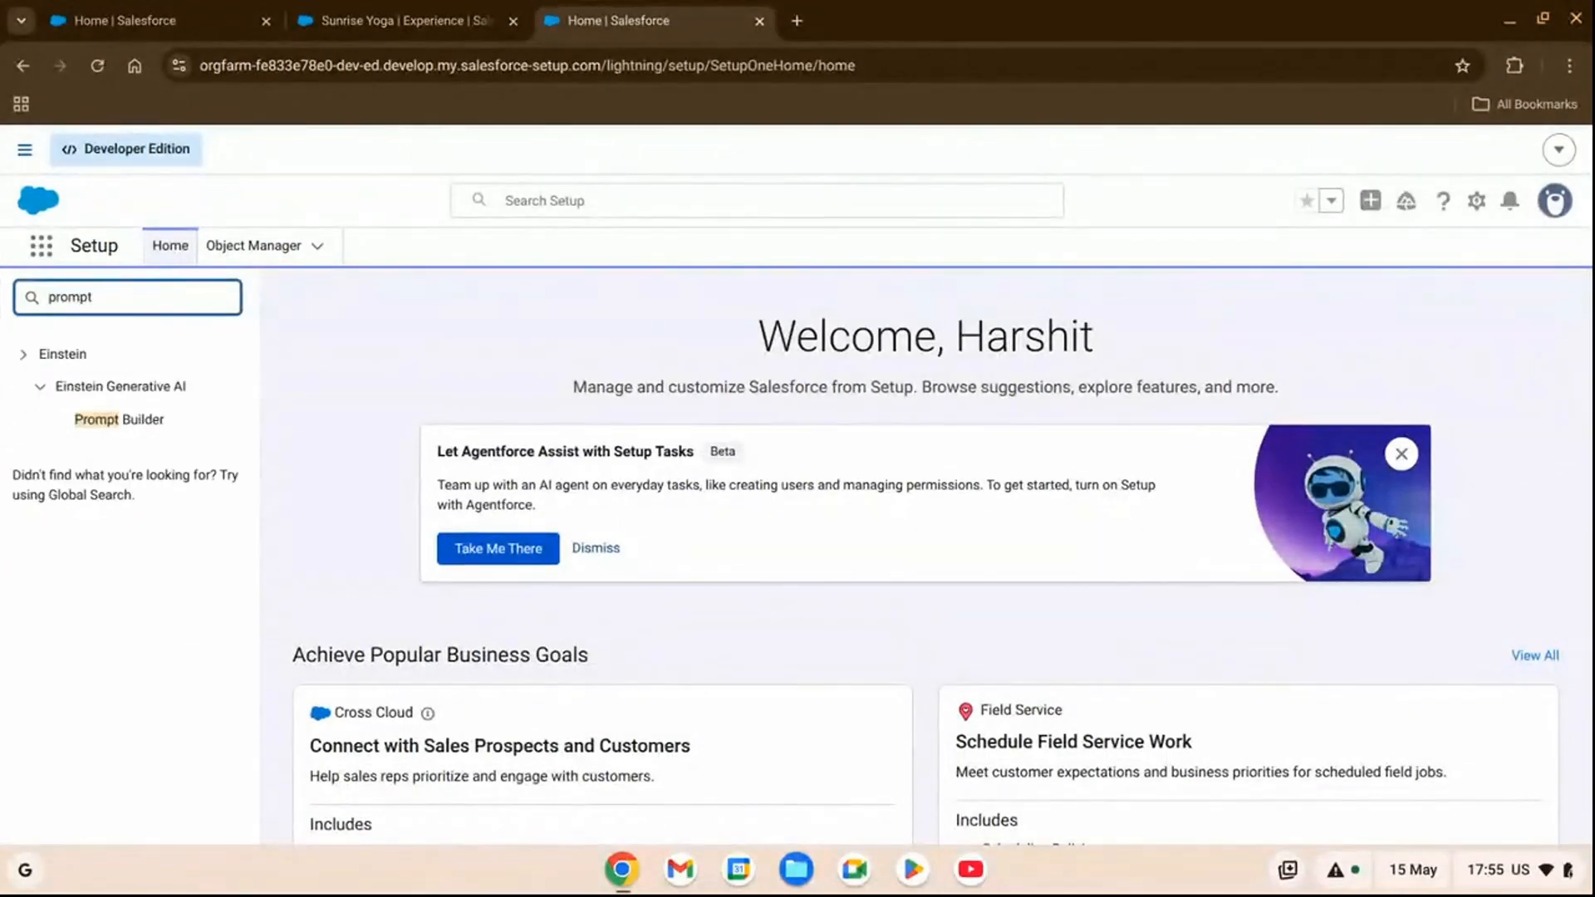
pyautogui.click(133, 429)
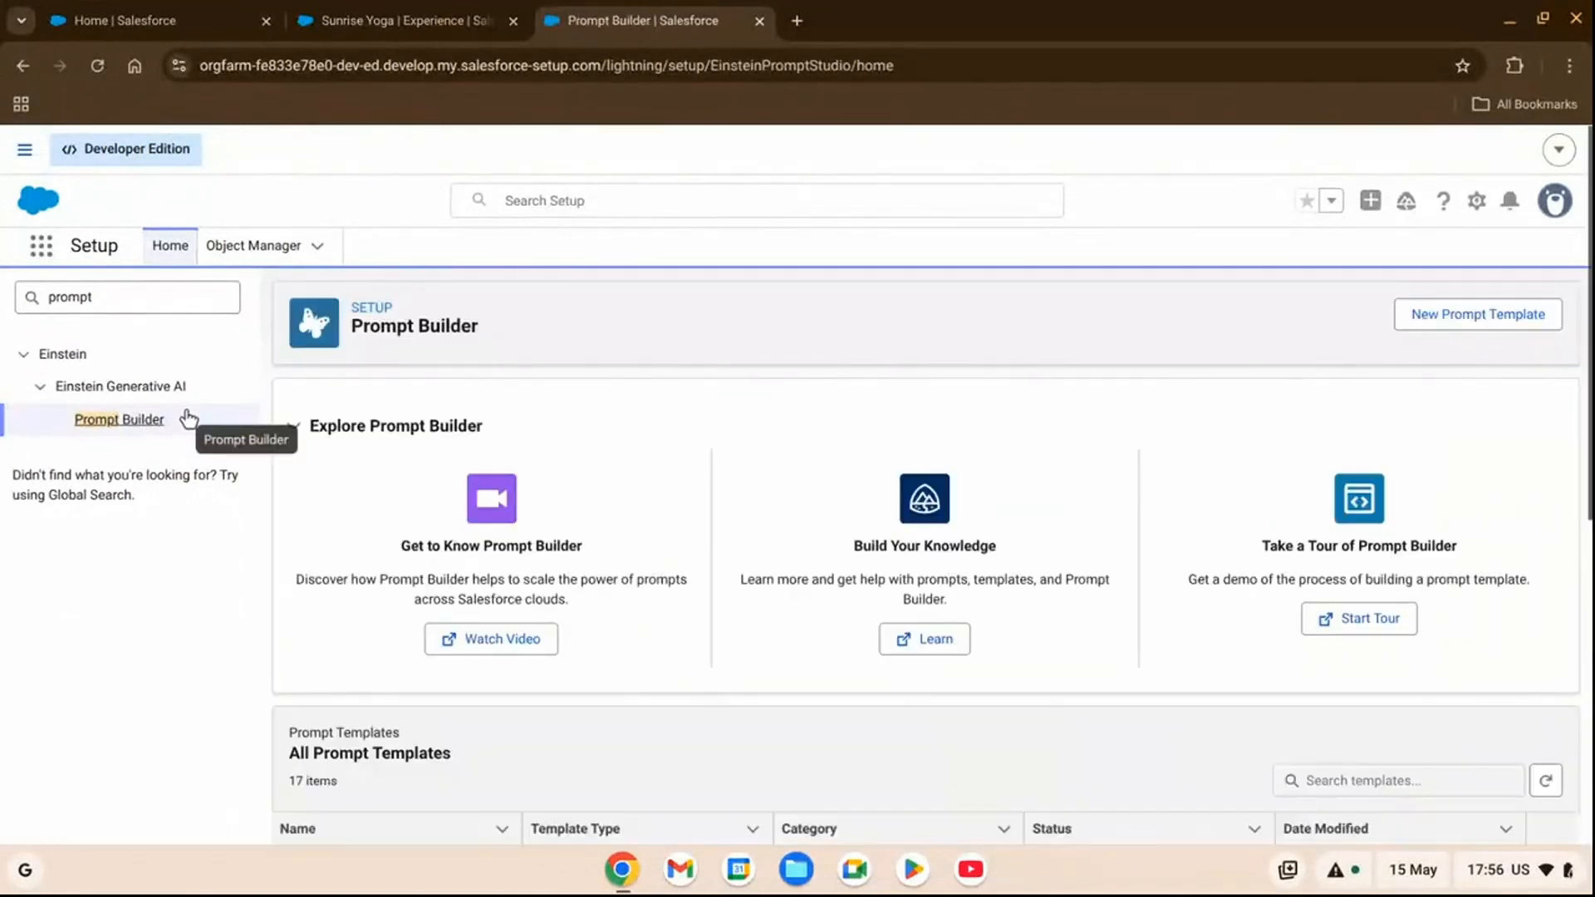
# Start a new prompt template of type Flex named "New Guest Newsletter", keeping the suggested API name.
pyautogui.click(1482, 317)
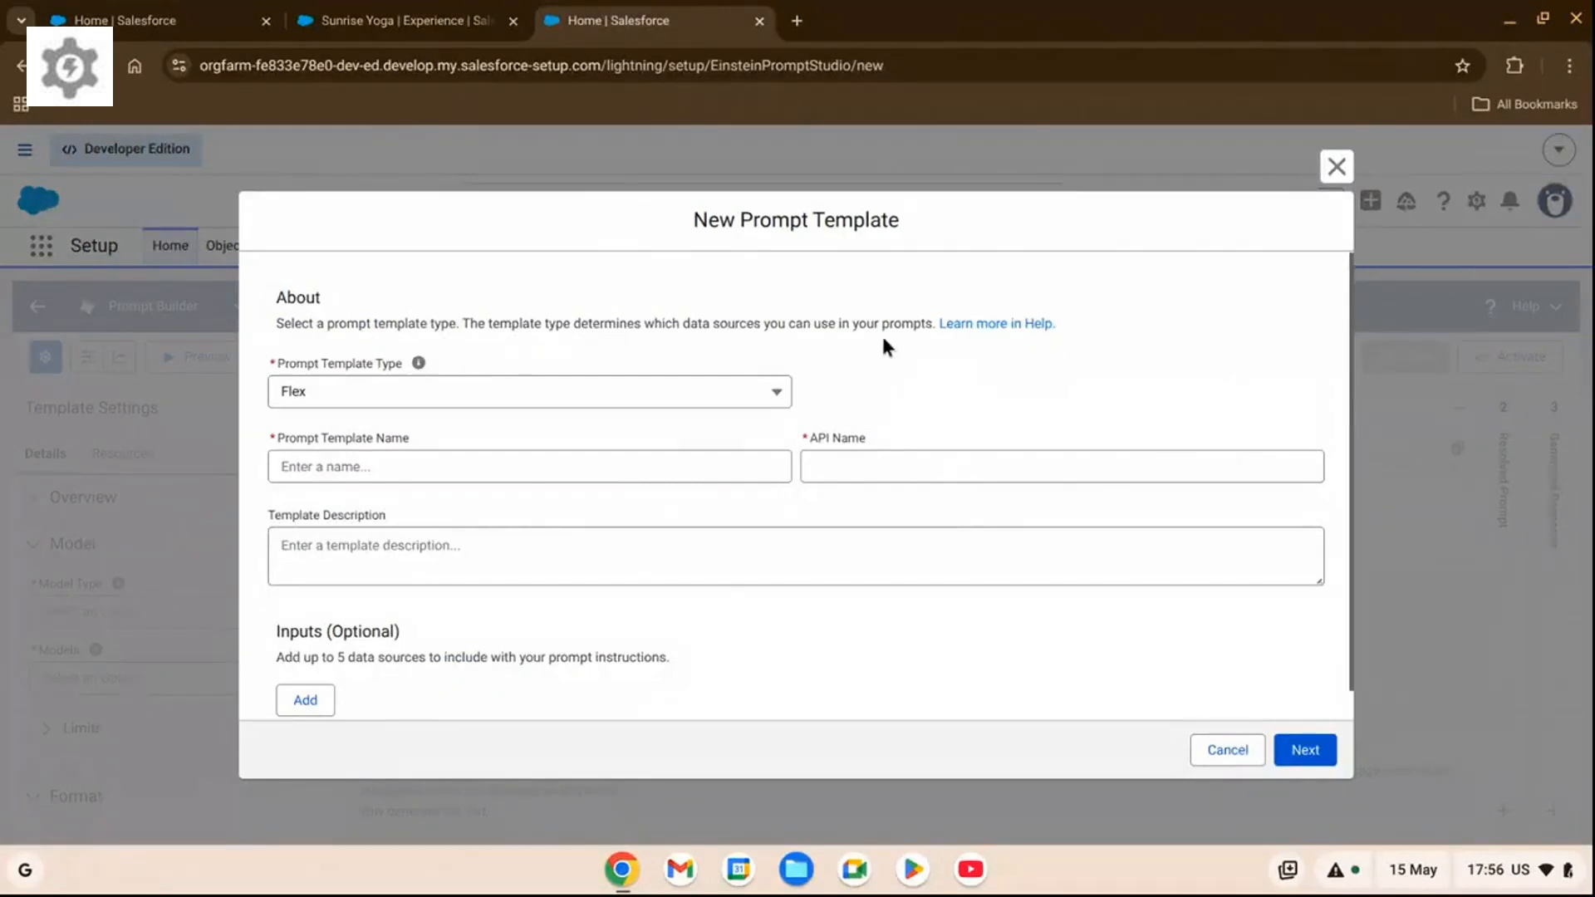
pyautogui.click(557, 402)
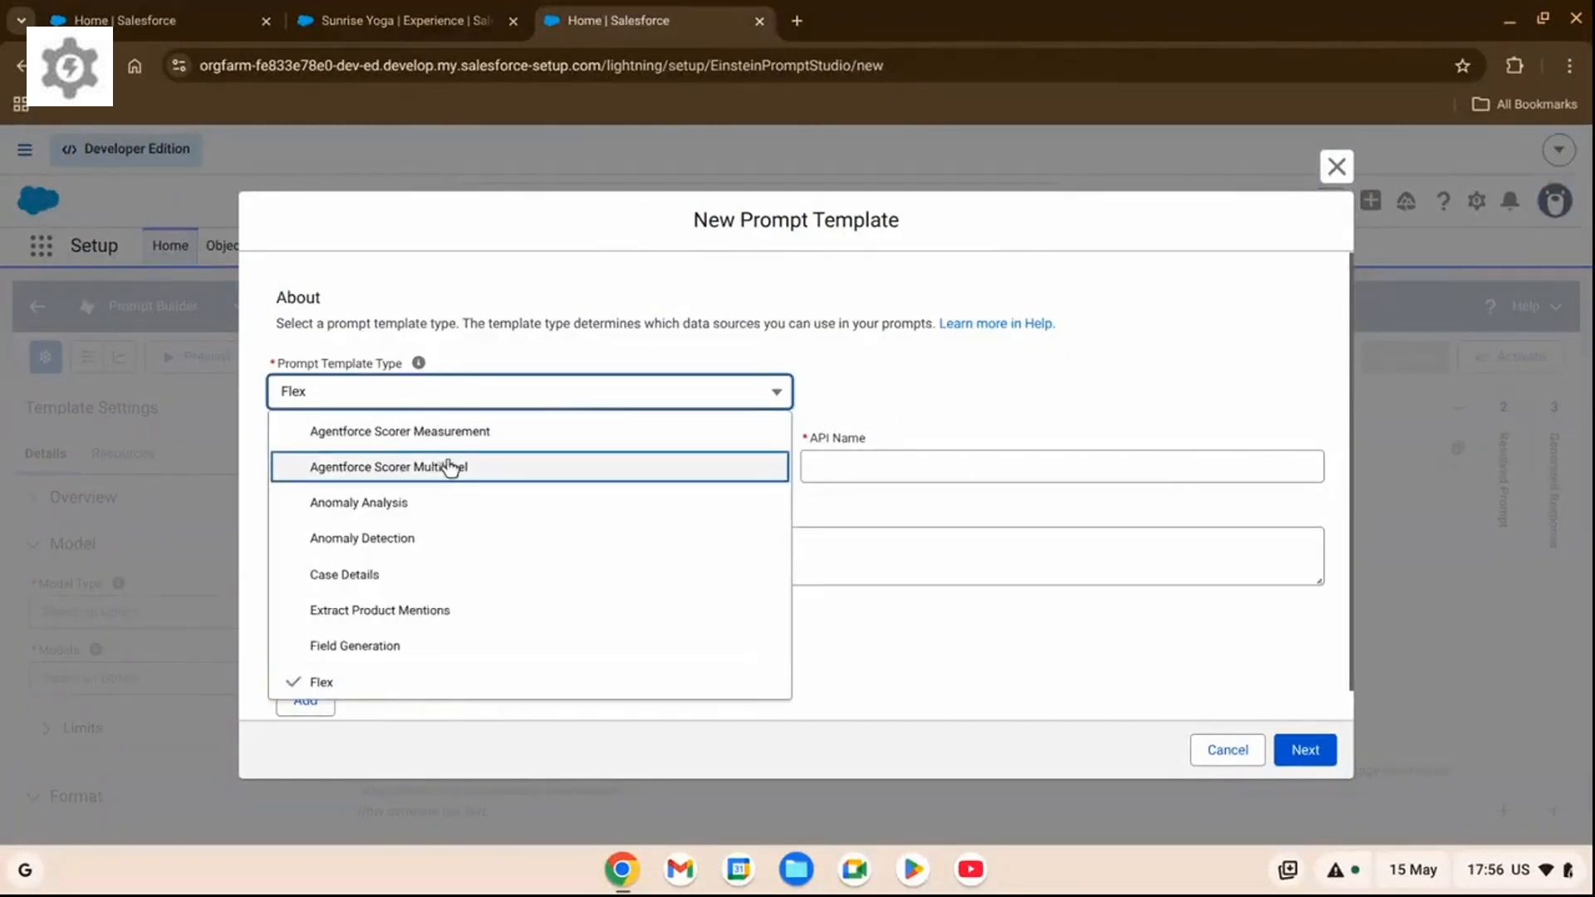
pyautogui.click(370, 687)
pyautogui.click(423, 475)
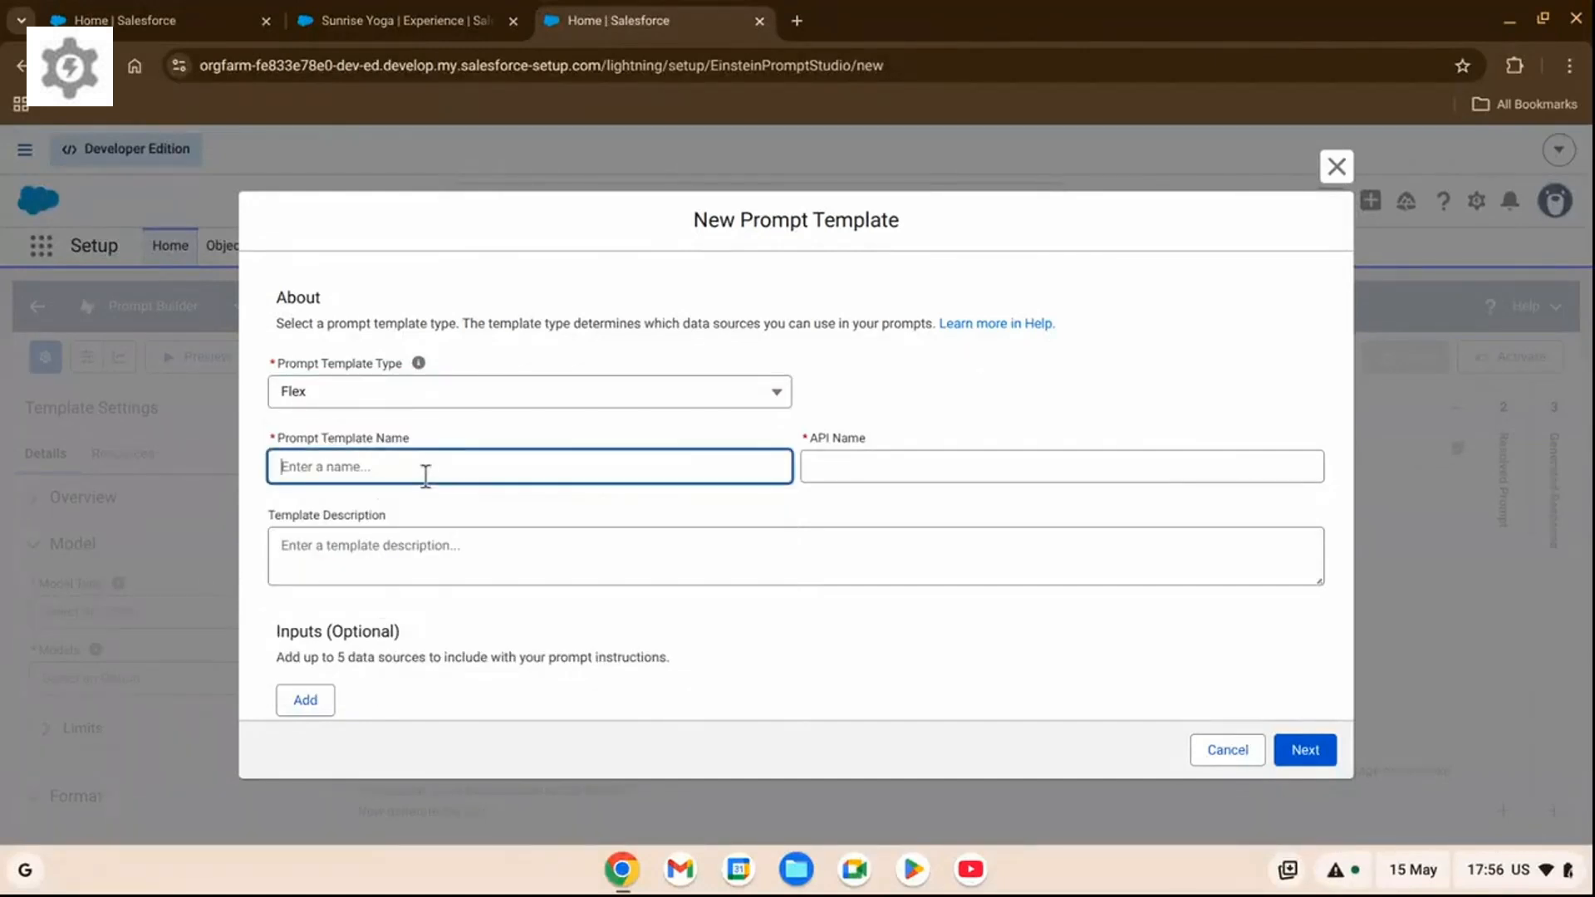
pyautogui.write('New Guest Newsletter')
pyautogui.press('Tab')
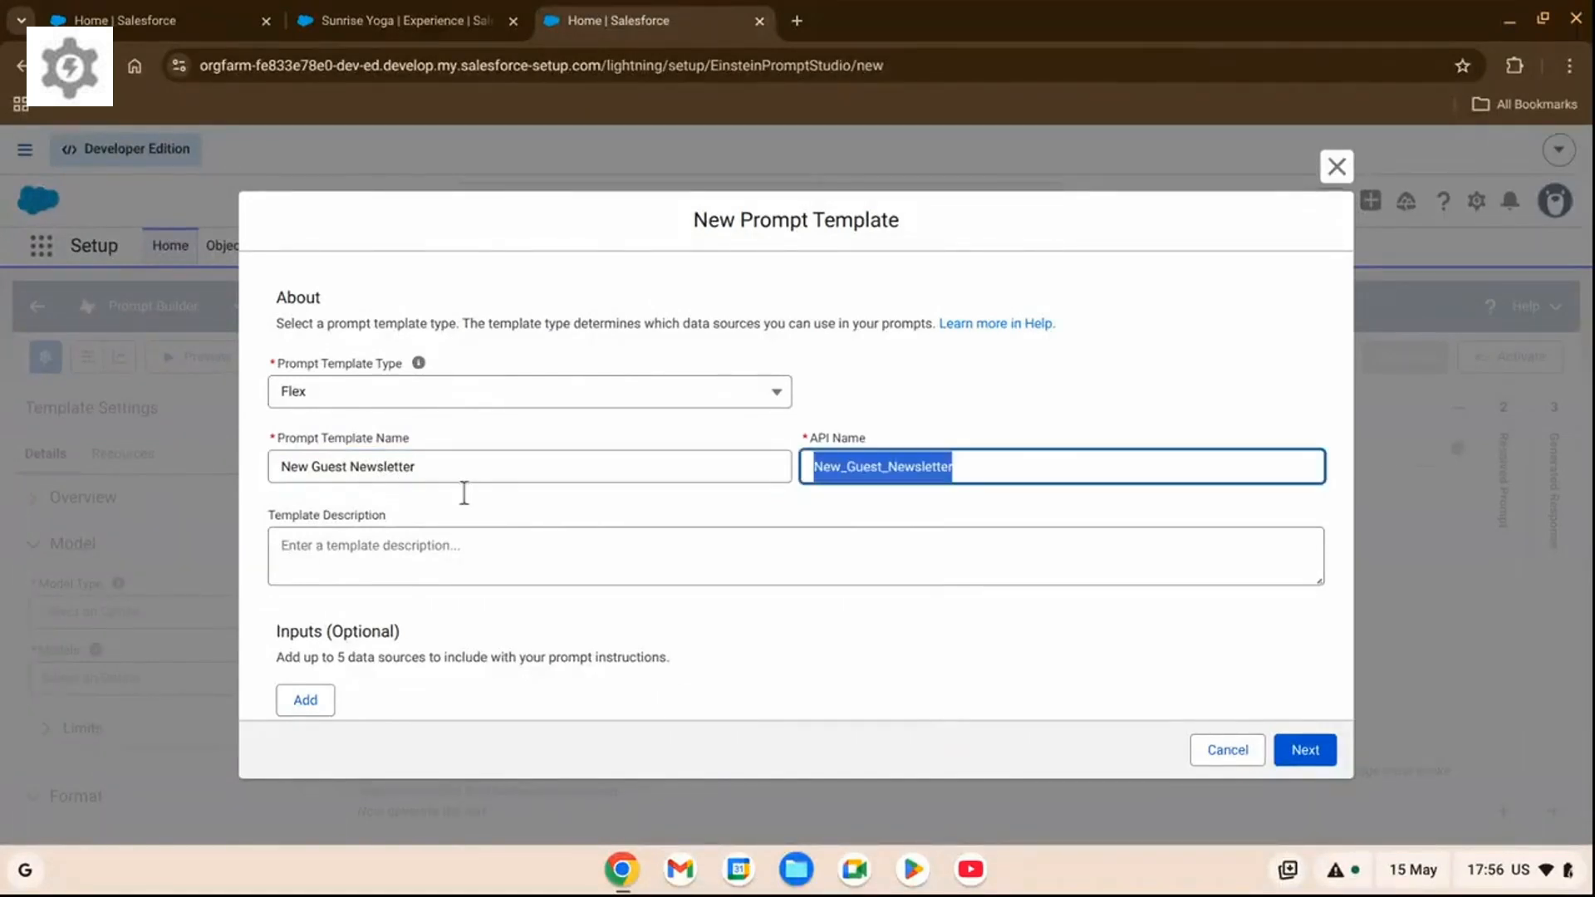
# Describe the prompt template as "Newsletter for incoming resort guests.".
pyautogui.click(520, 555)
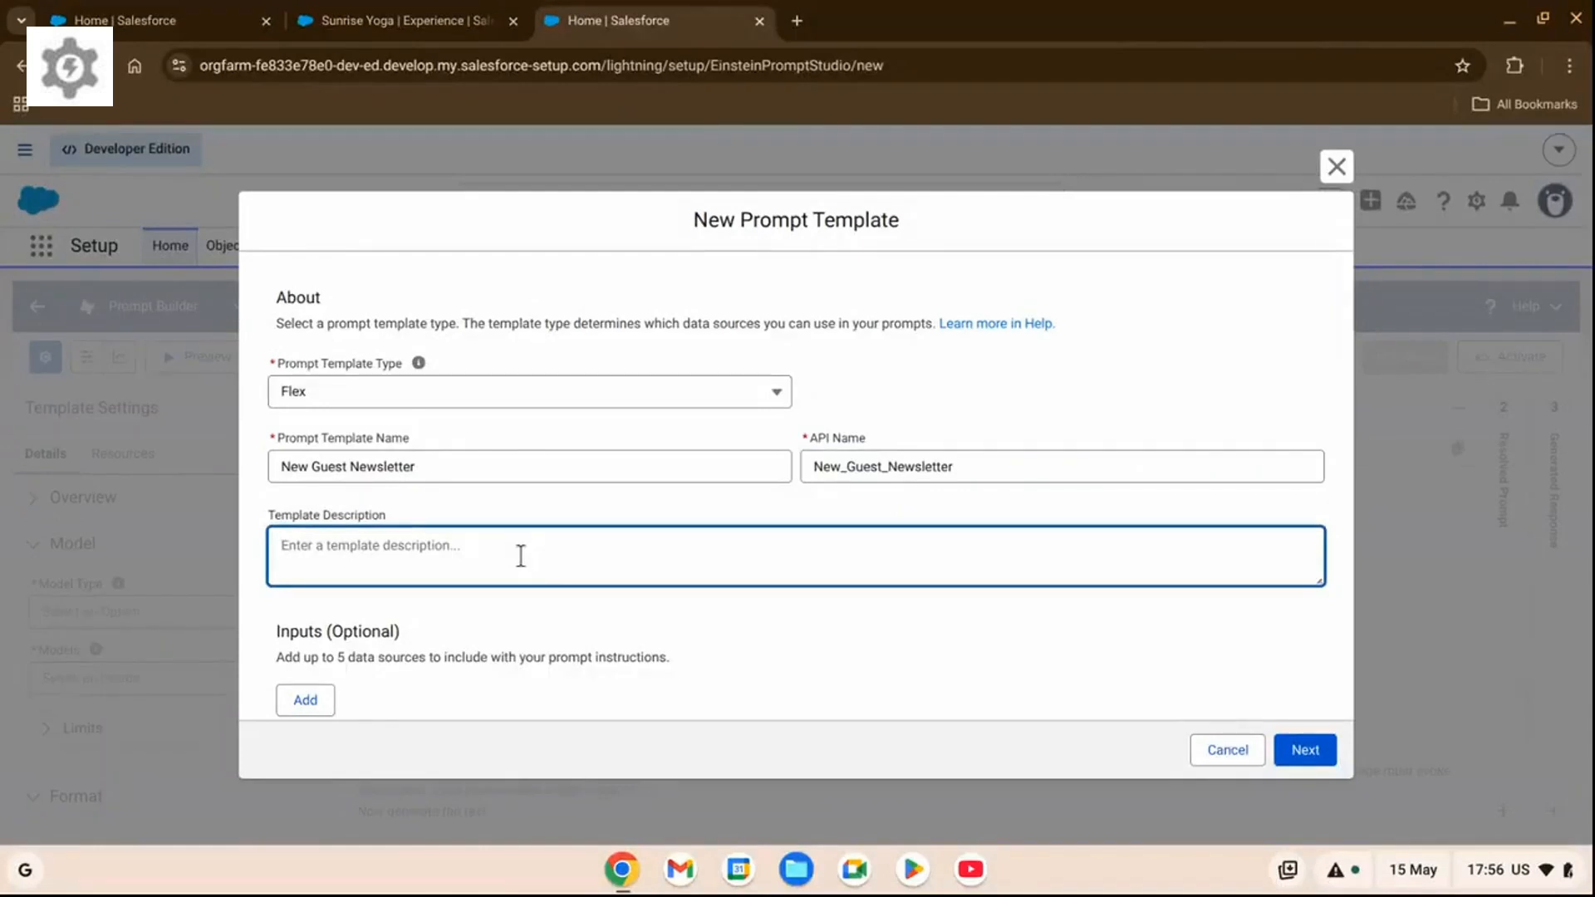
pyautogui.write('N')
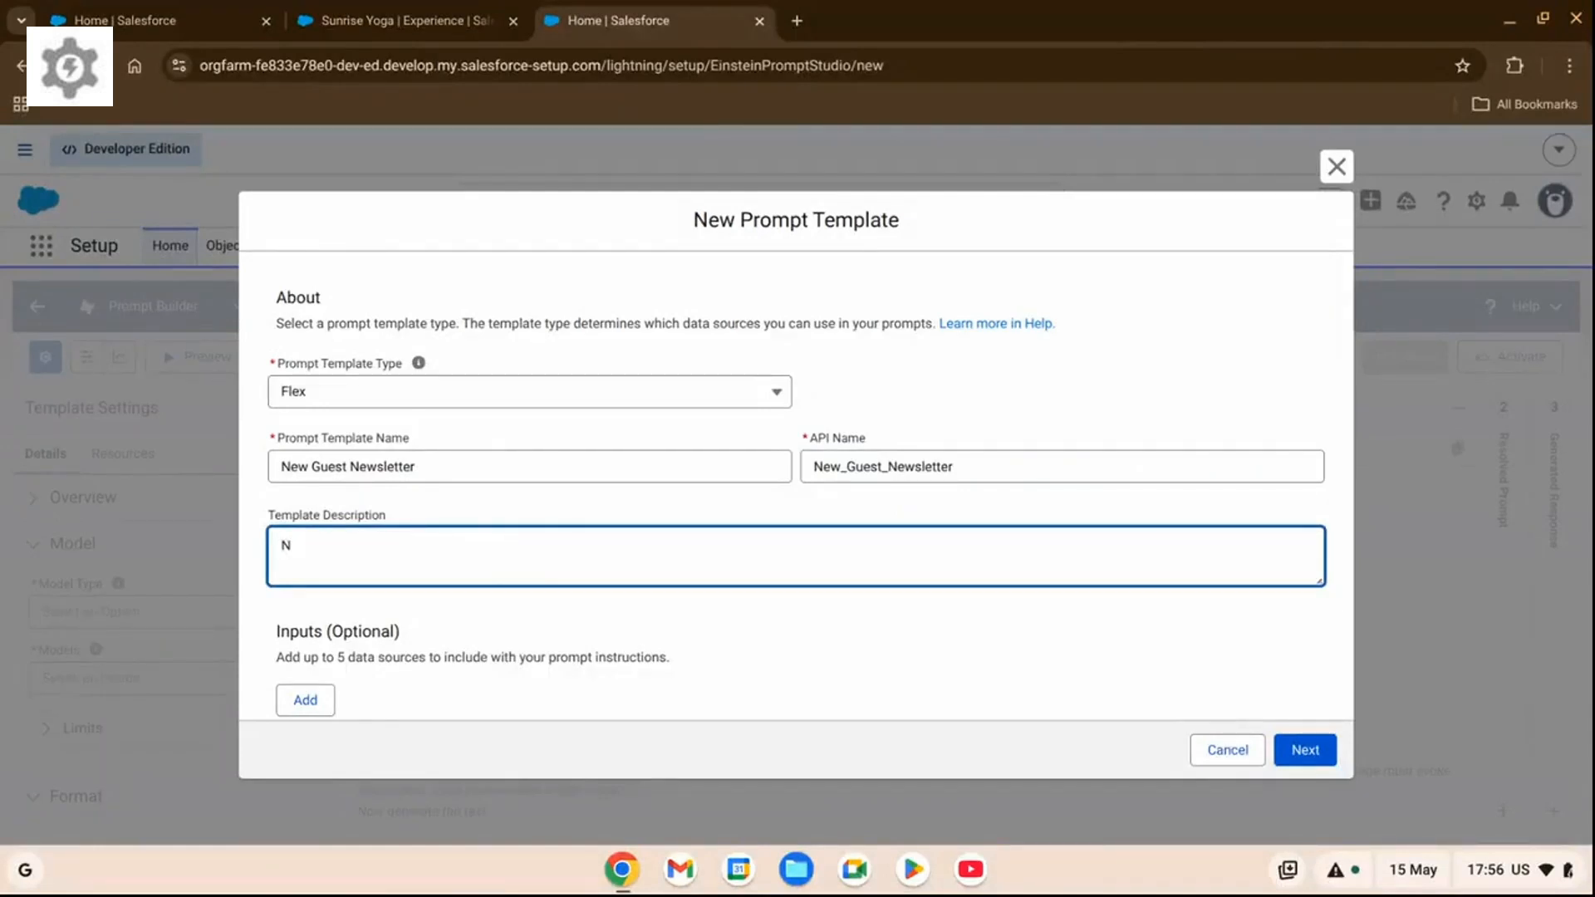
pyautogui.write('ewsletter for inclming')
pyautogui.press('BackSpace')
pyautogui.press('BackSpace')
pyautogui.press('BackSpace')
pyautogui.press('BackSpace')
pyautogui.press('BackSpace')
pyautogui.press('BackSpace')
pyautogui.press('BackSpace')
pyautogui.write('ncoming')
pyautogui.write('res')
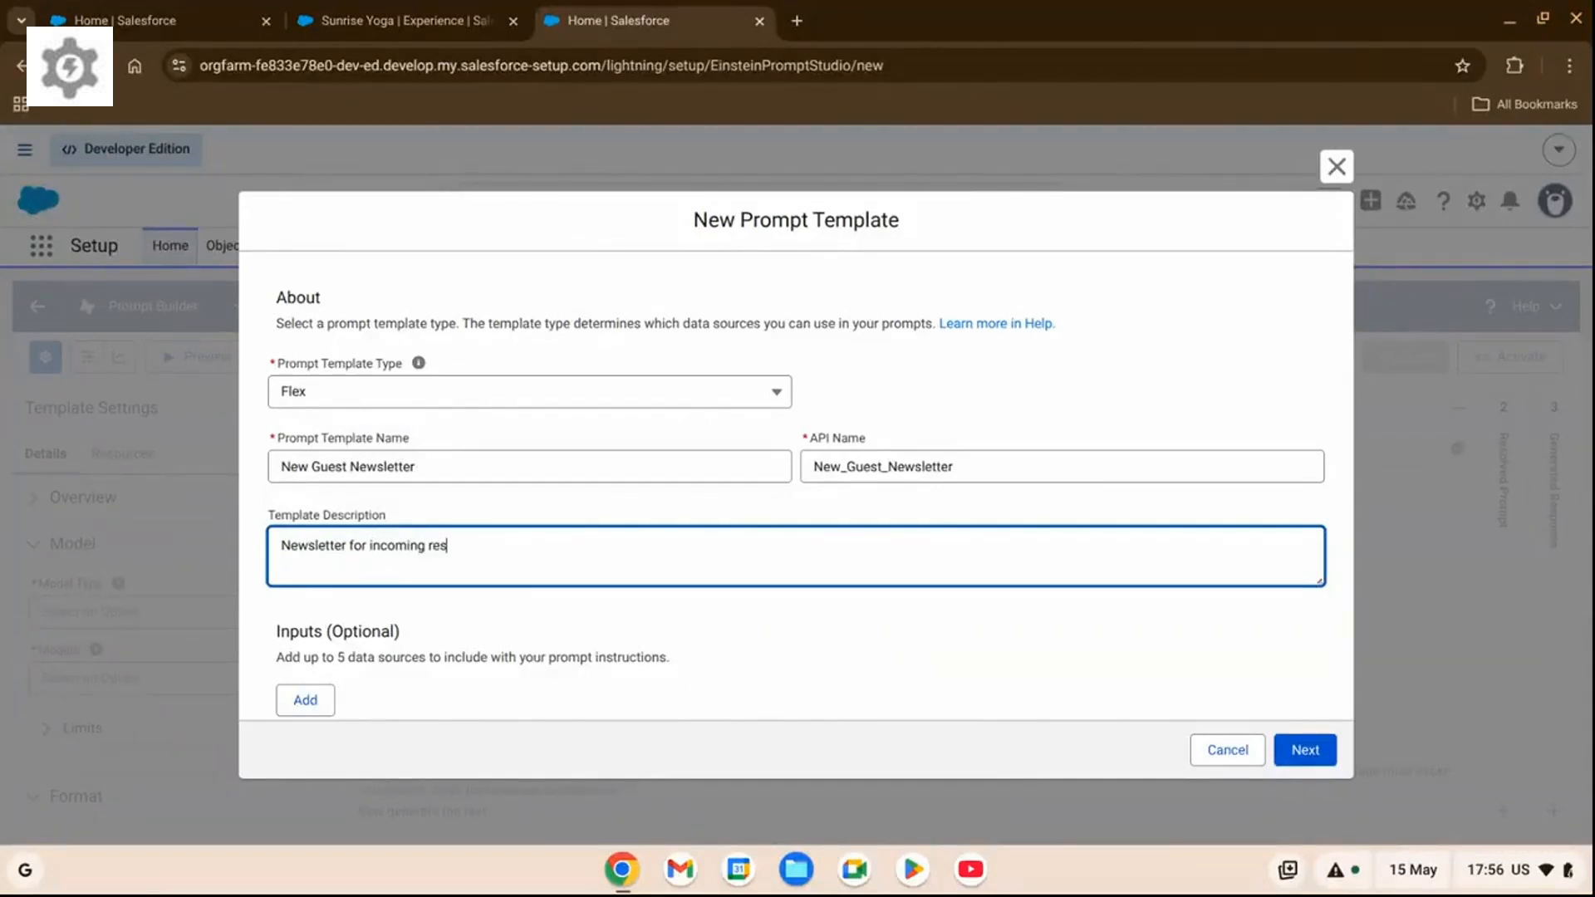
pyautogui.write('ort guests.')
# Add a template input named "Reservation" with source type Object, using the External Reservation object.
pyautogui.scroll(-1, 316, 669)
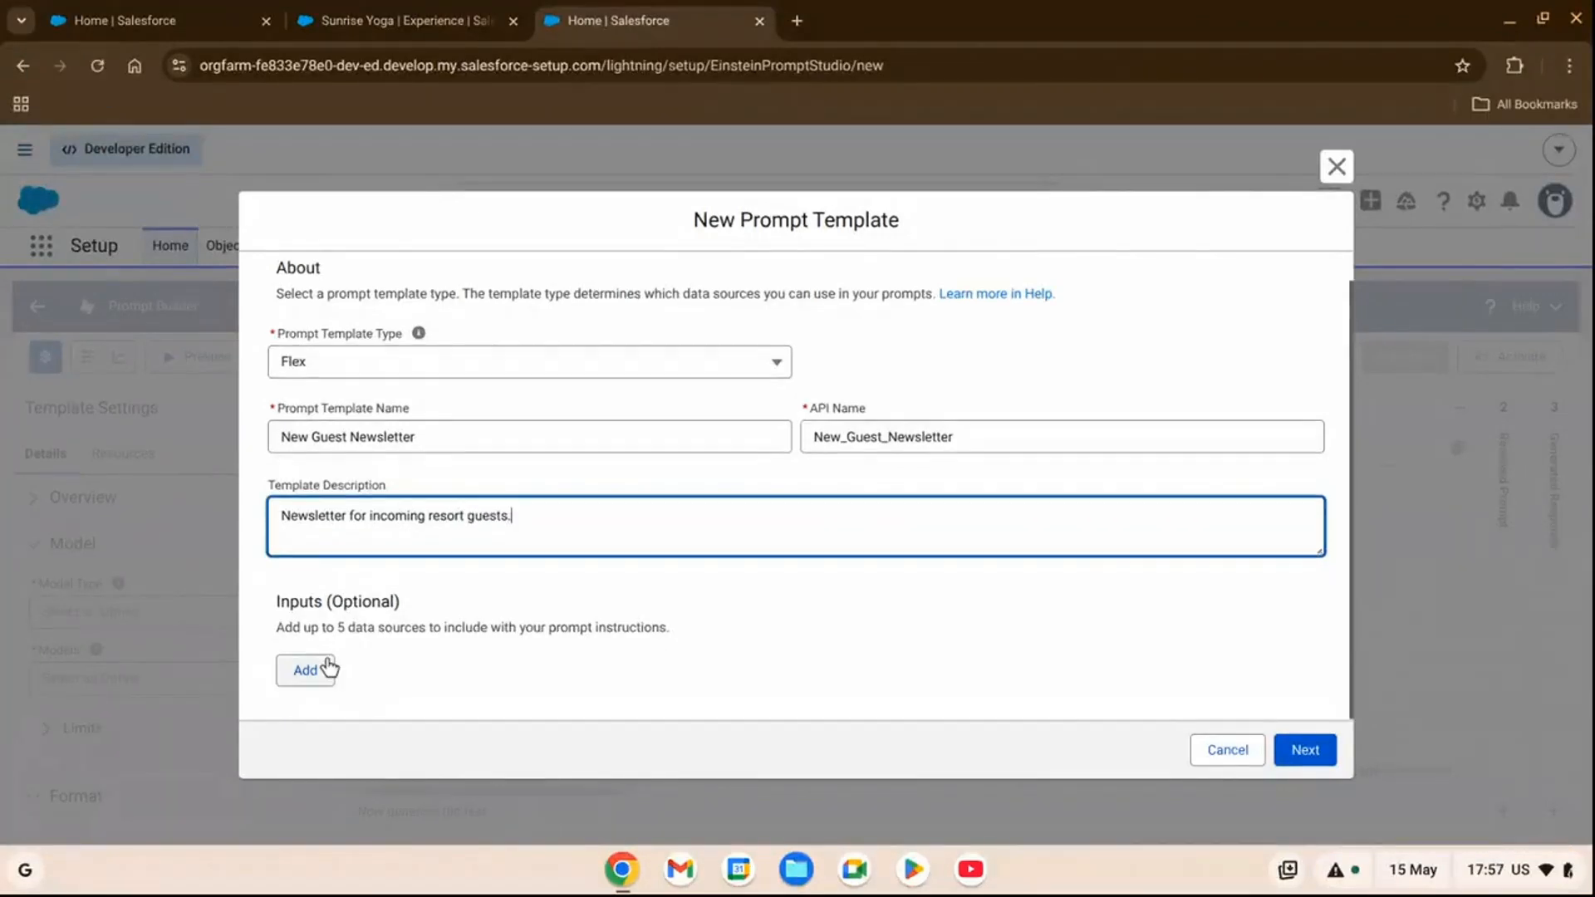
pyautogui.click(315, 668)
pyautogui.scroll(-2, 472, 567)
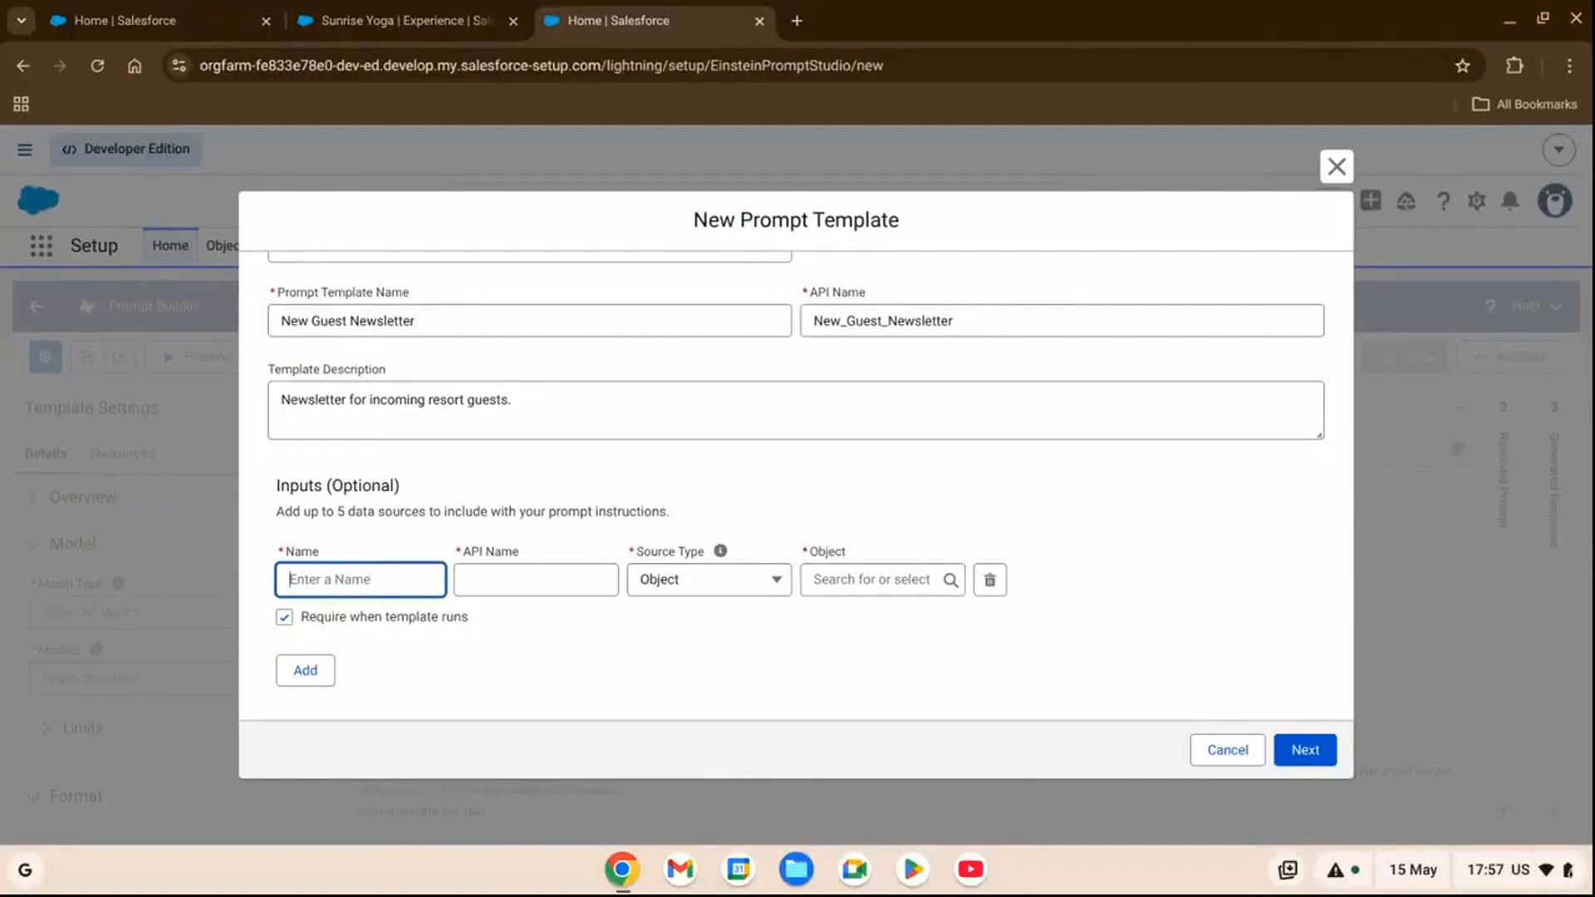
pyautogui.write('Reservation')
pyautogui.press('Tab')
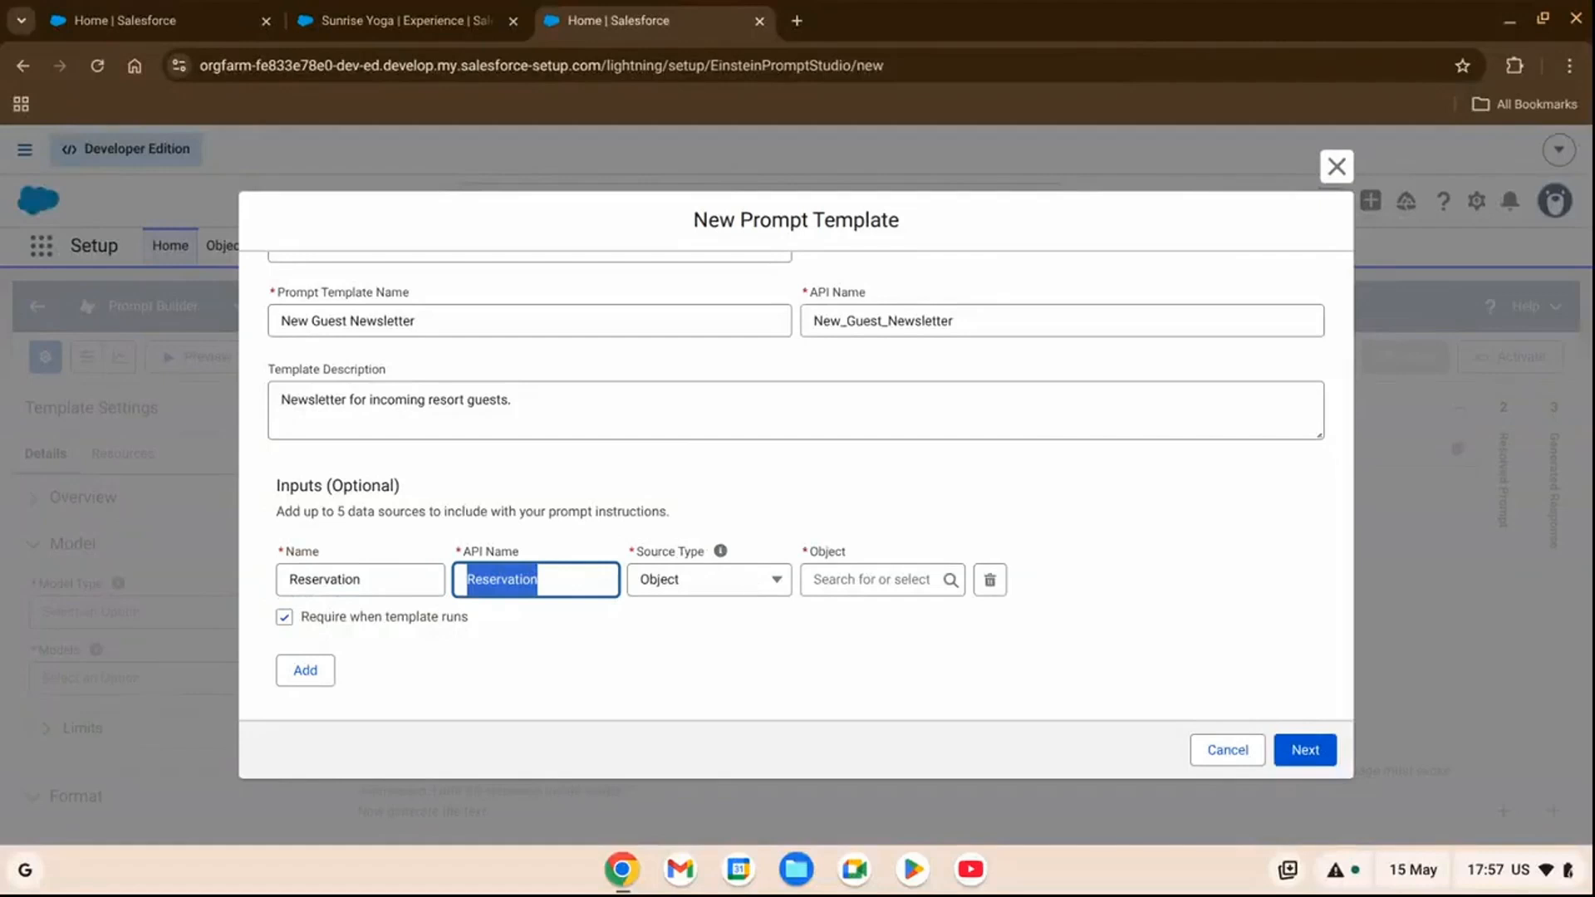
pyautogui.click(745, 587)
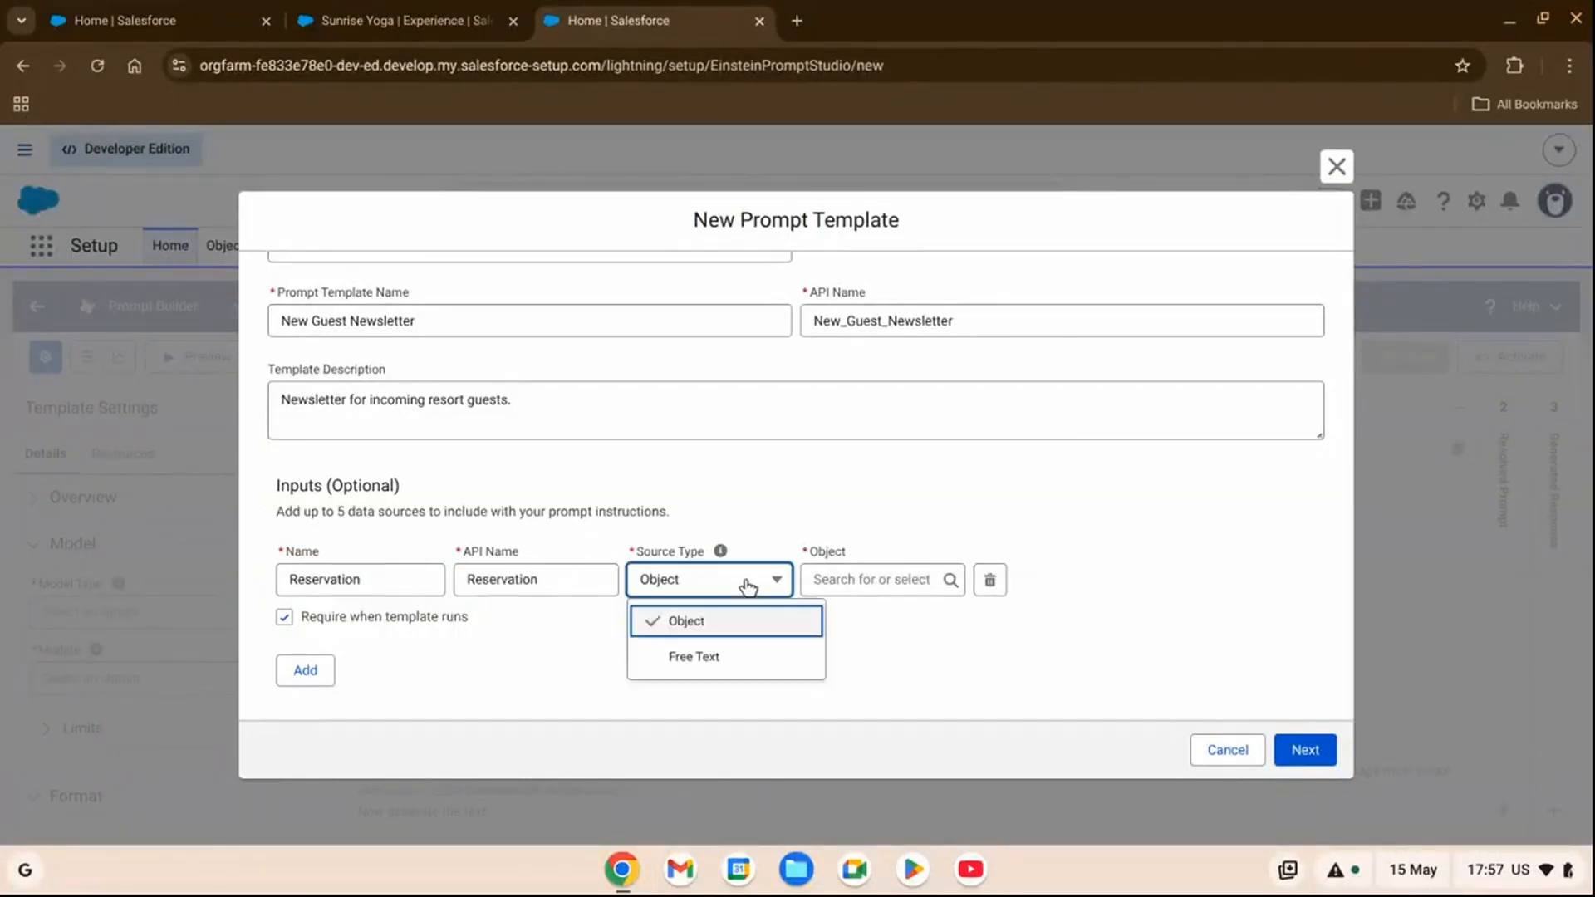
pyautogui.click(722, 623)
pyautogui.click(832, 586)
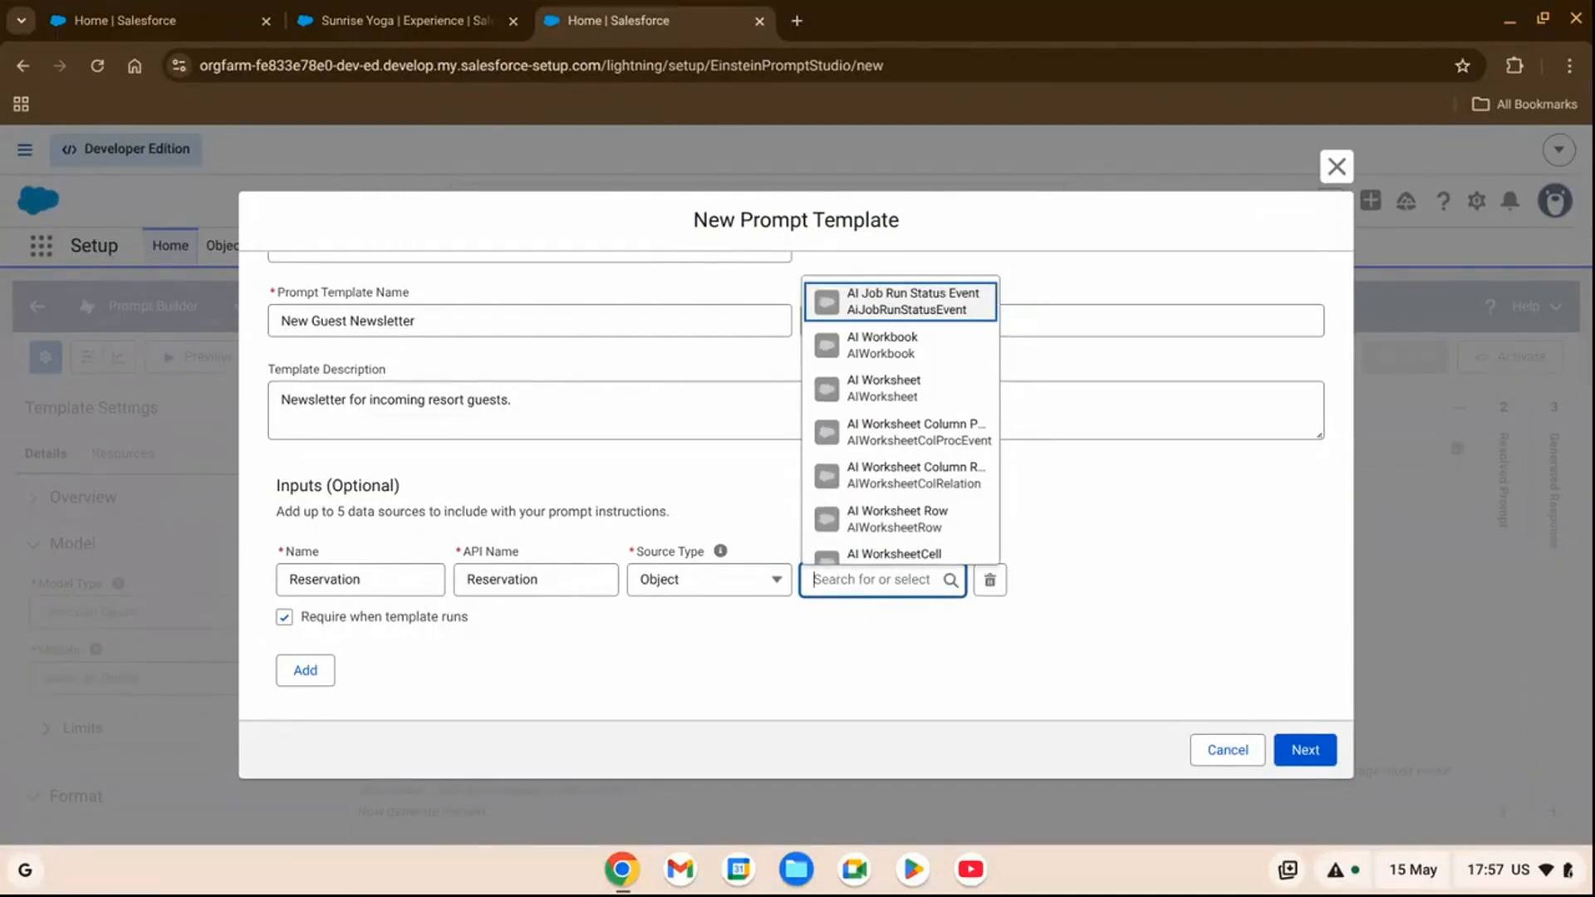
pyautogui.write('external')
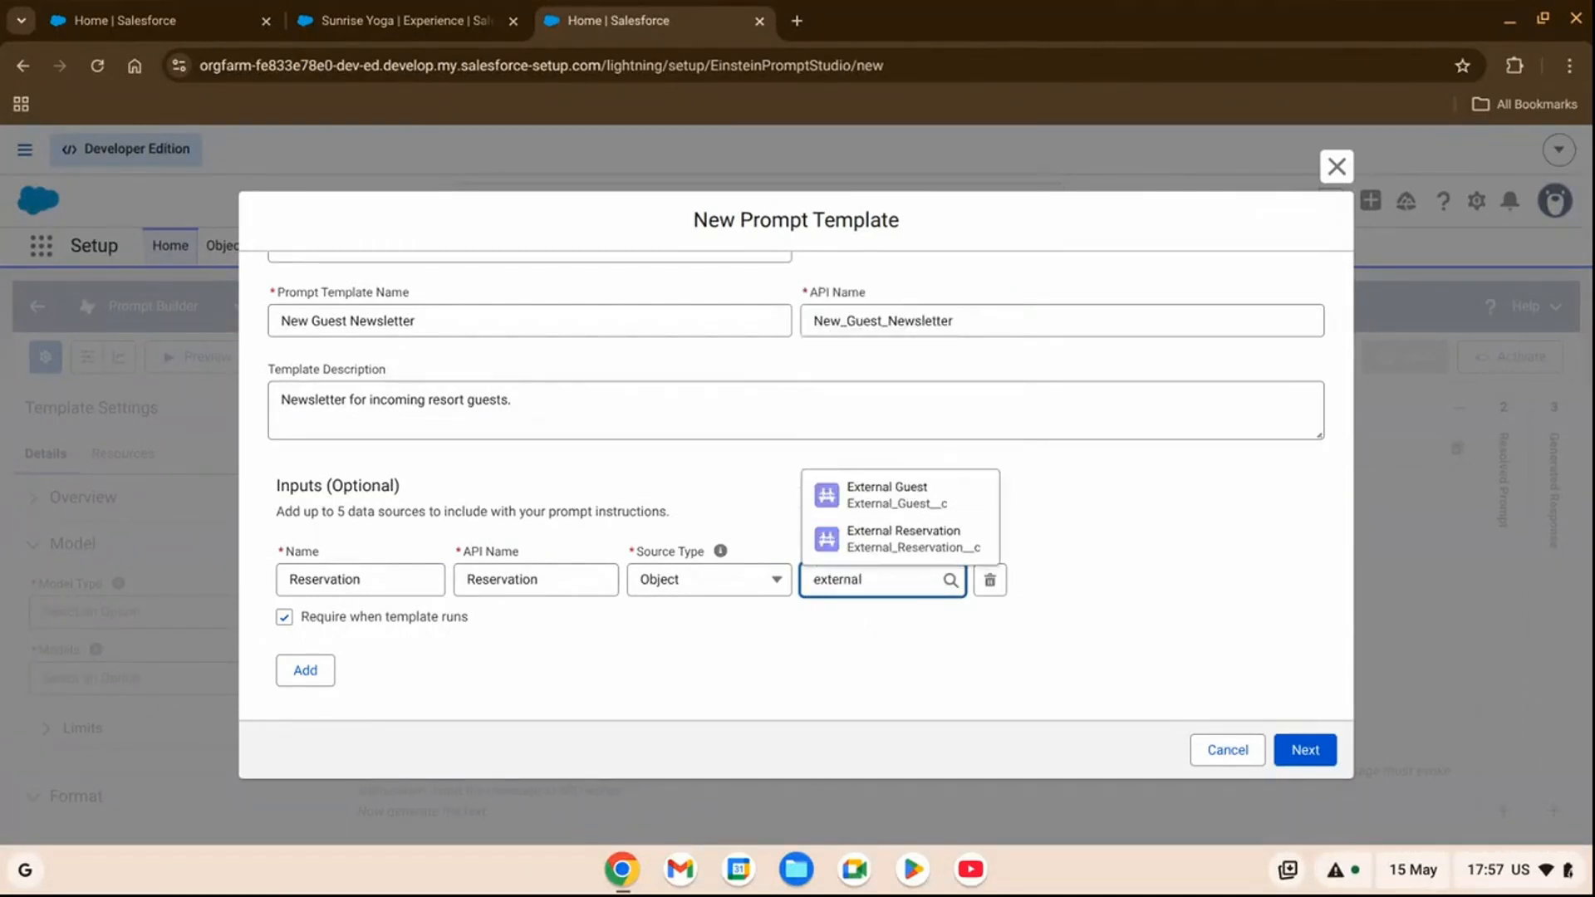
pyautogui.click(907, 540)
# Add a second template input named "Experience" with source type Object, using the Experience object.
pyautogui.click(305, 670)
pyautogui.click(349, 579)
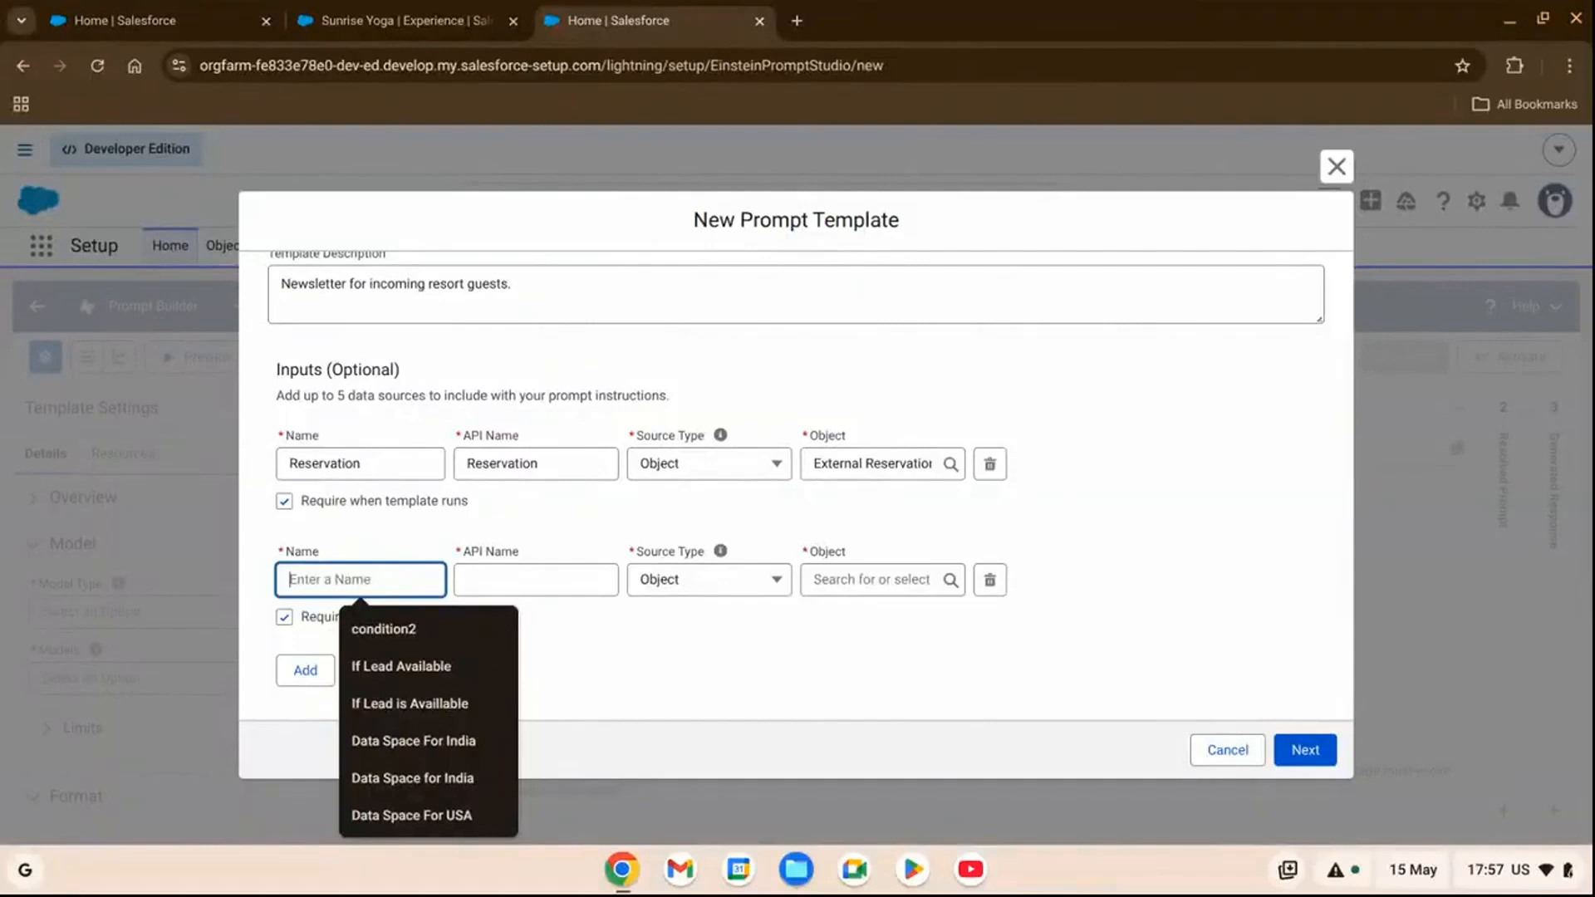
pyautogui.write('Exp')
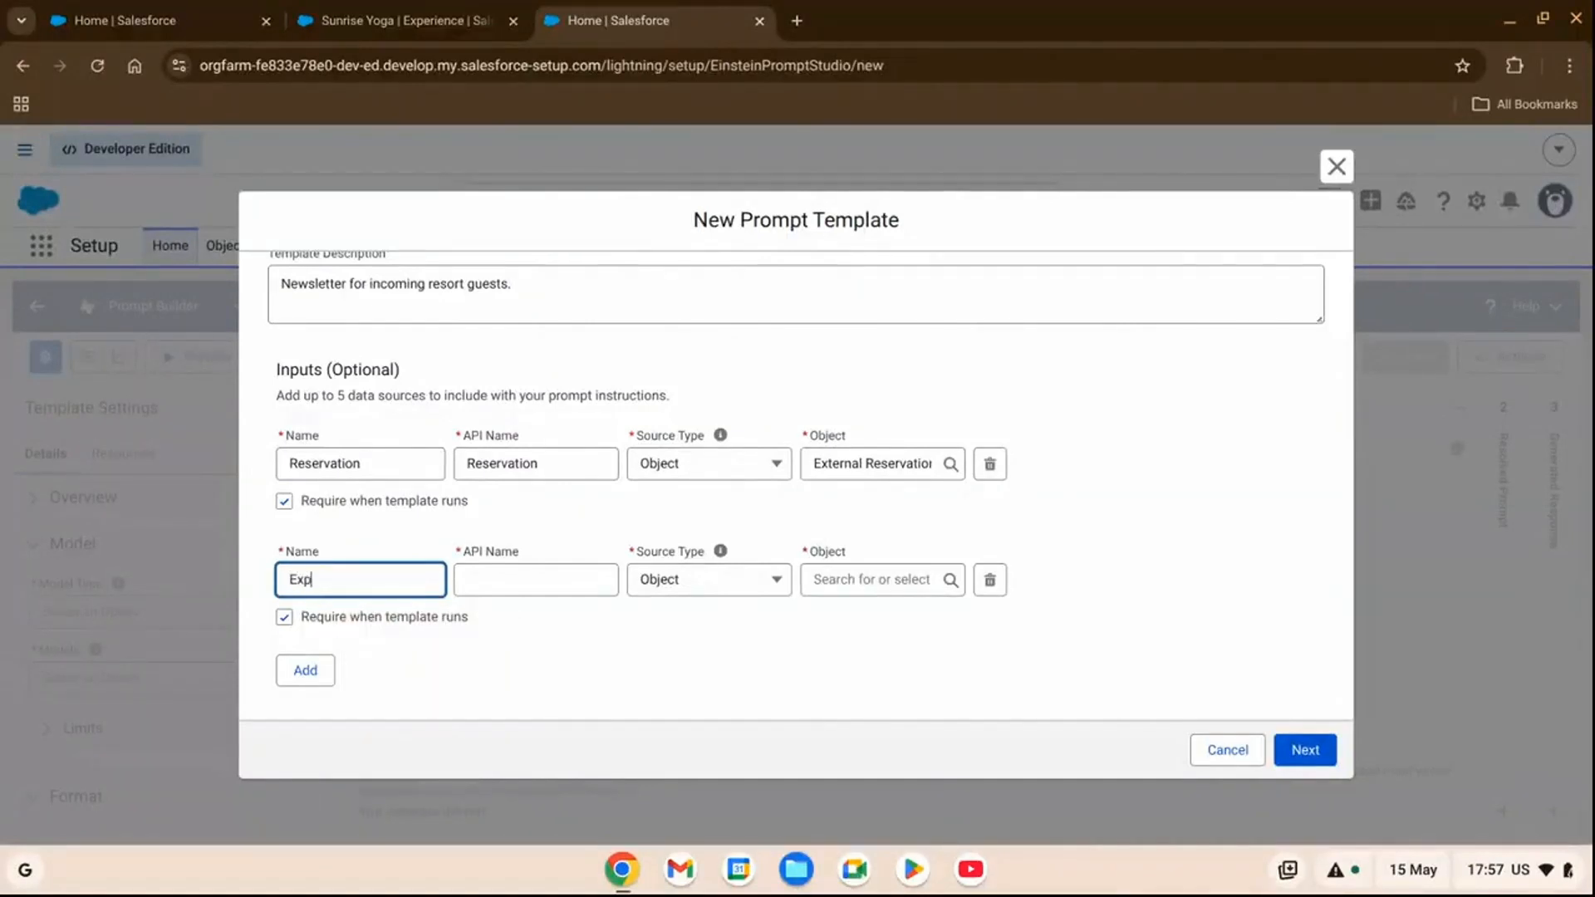
pyautogui.write('erience')
pyautogui.press('Tab')
pyautogui.click(690, 589)
pyautogui.click(695, 629)
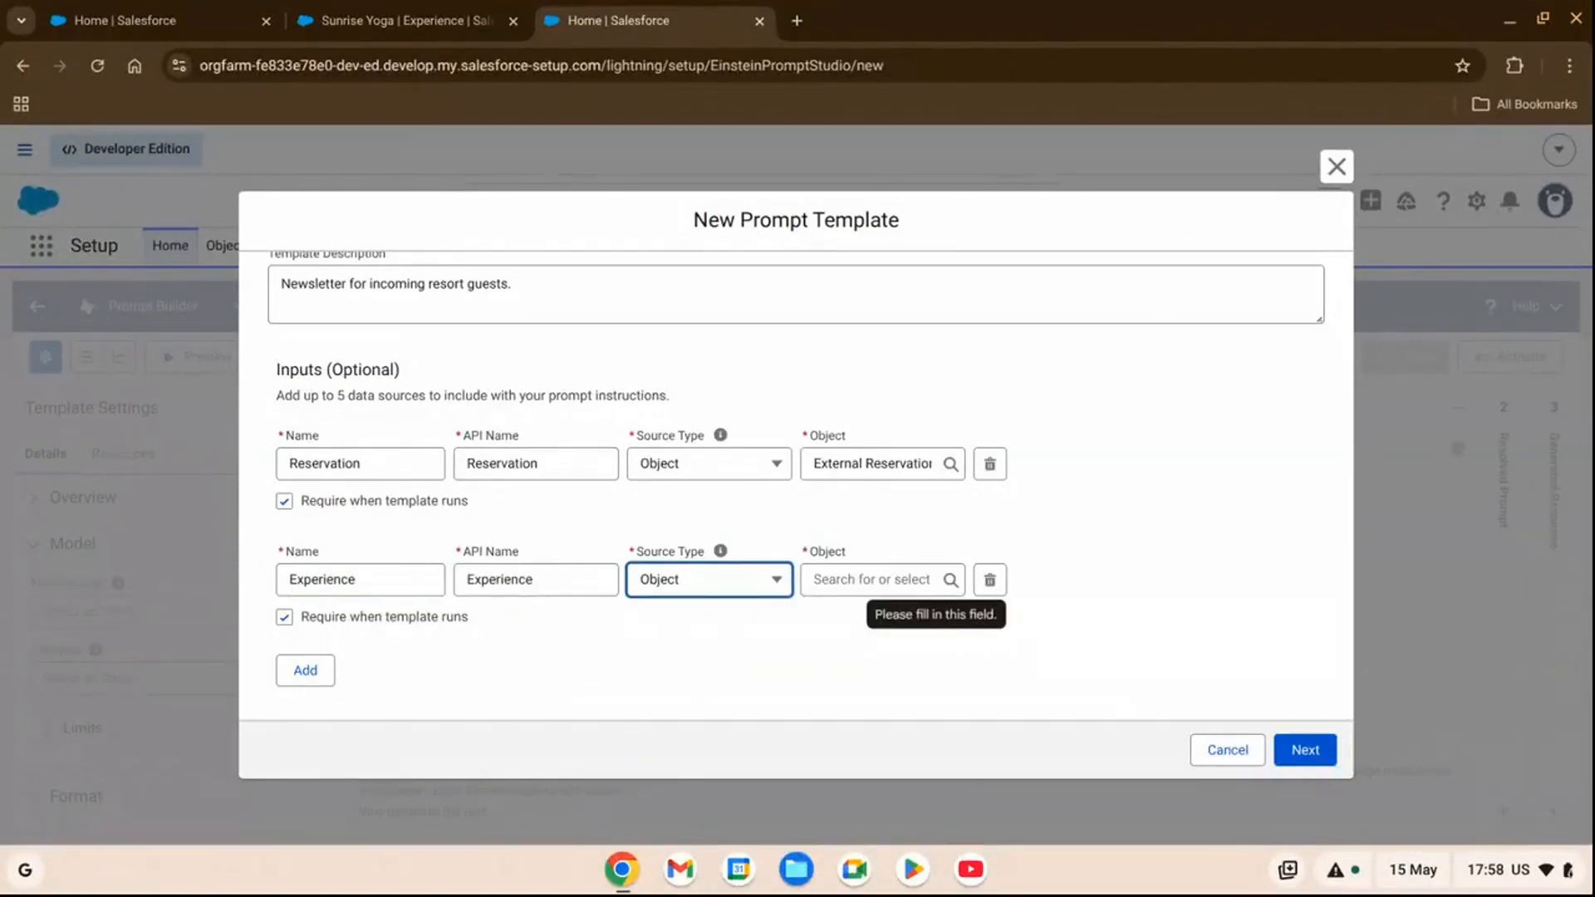
pyautogui.click(857, 581)
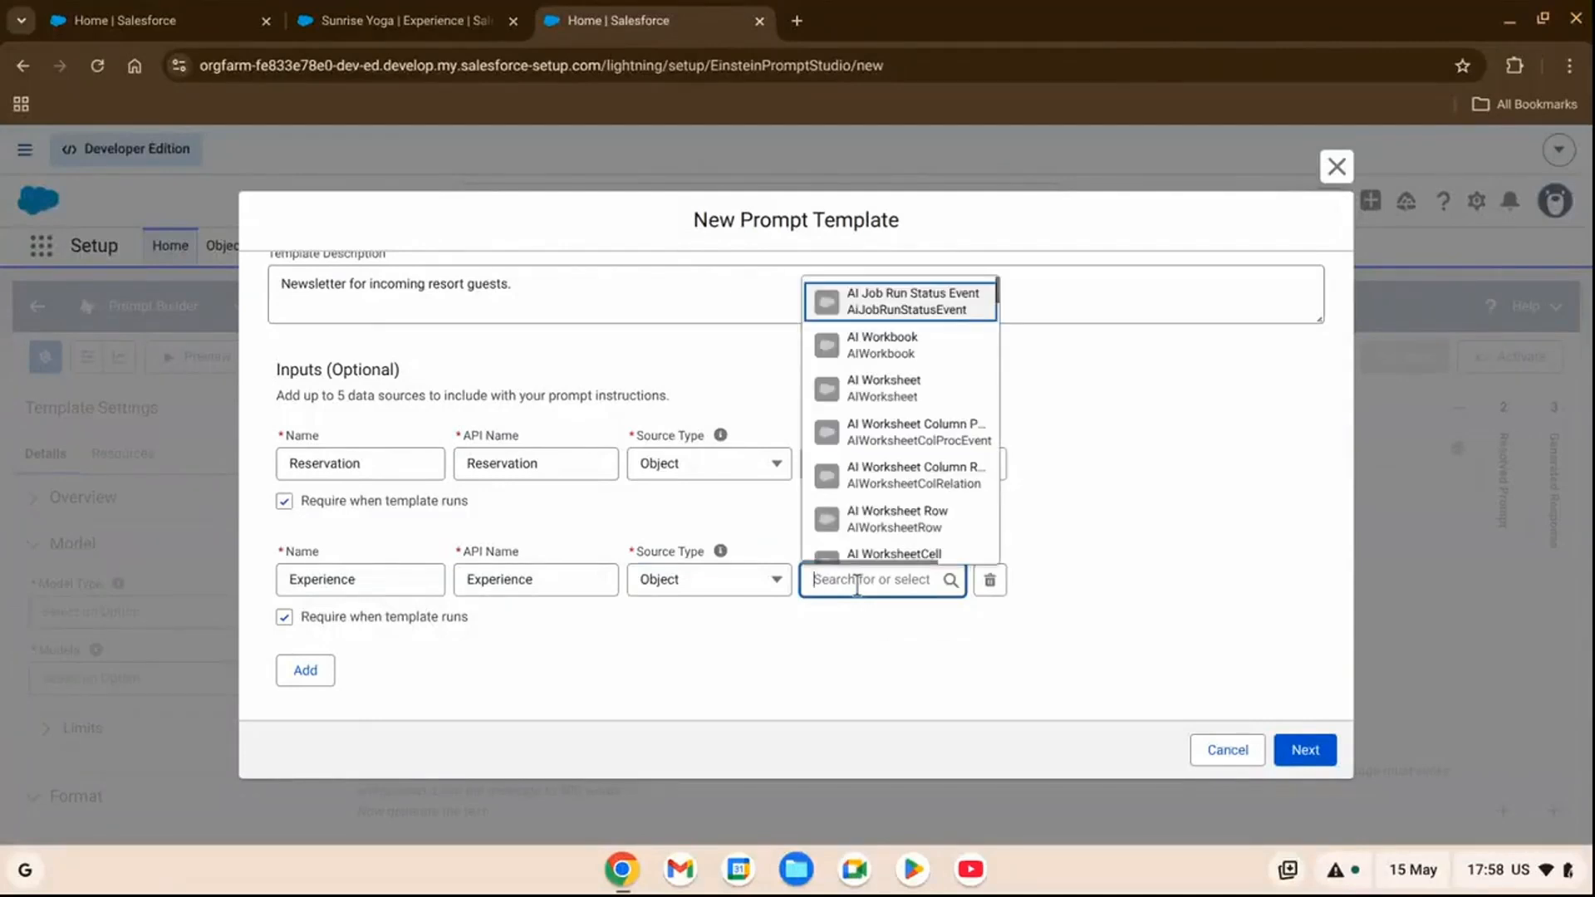
pyautogui.write('experience')
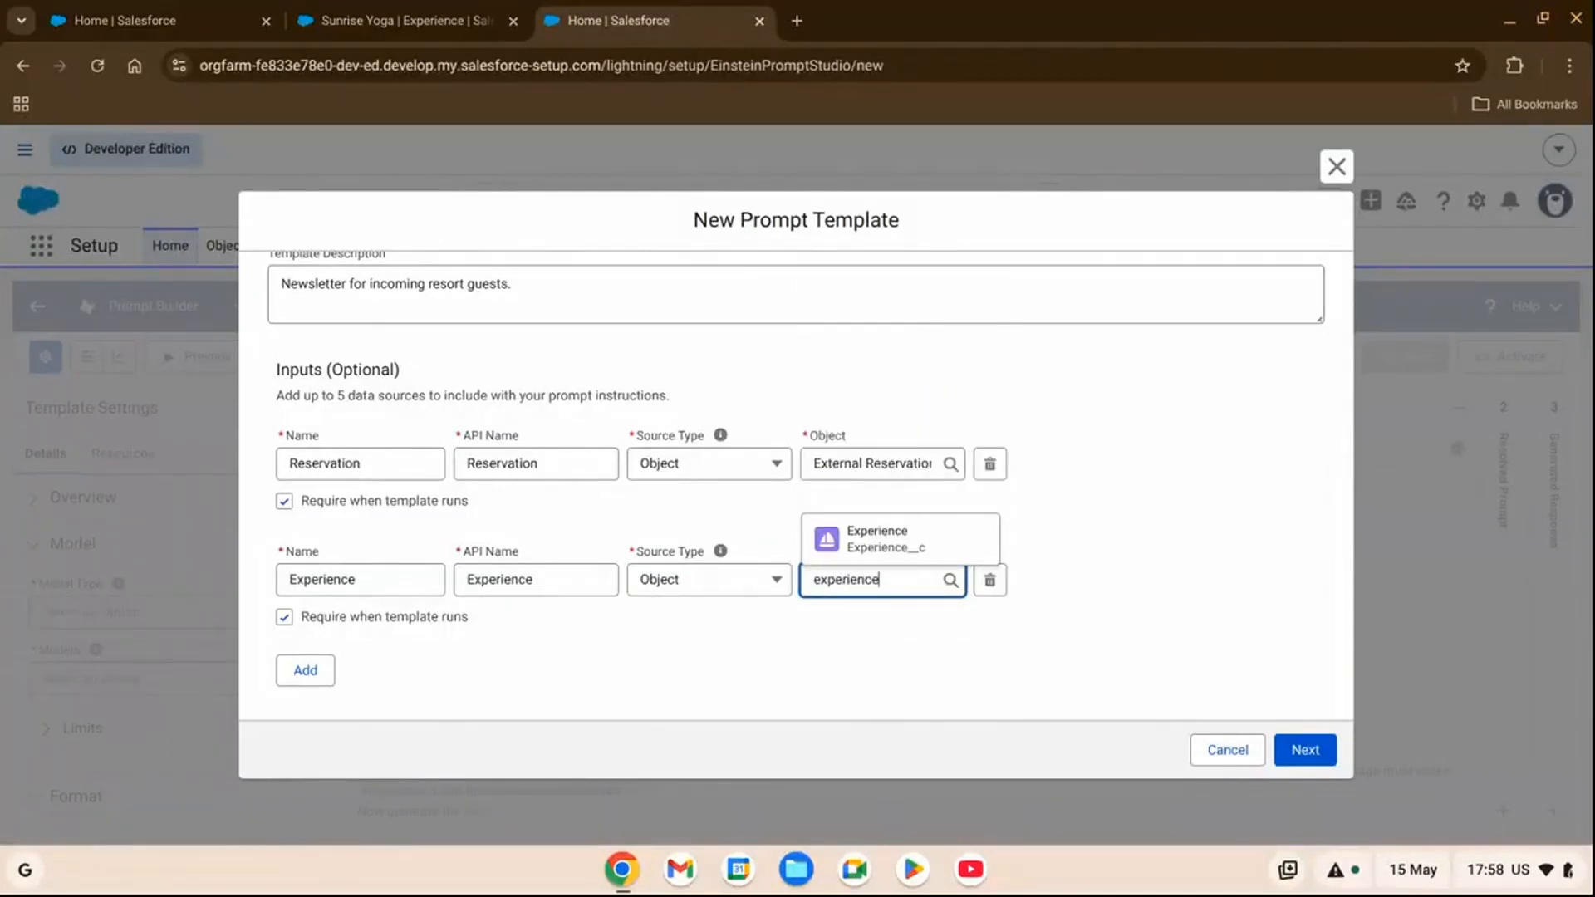
pyautogui.click(918, 558)
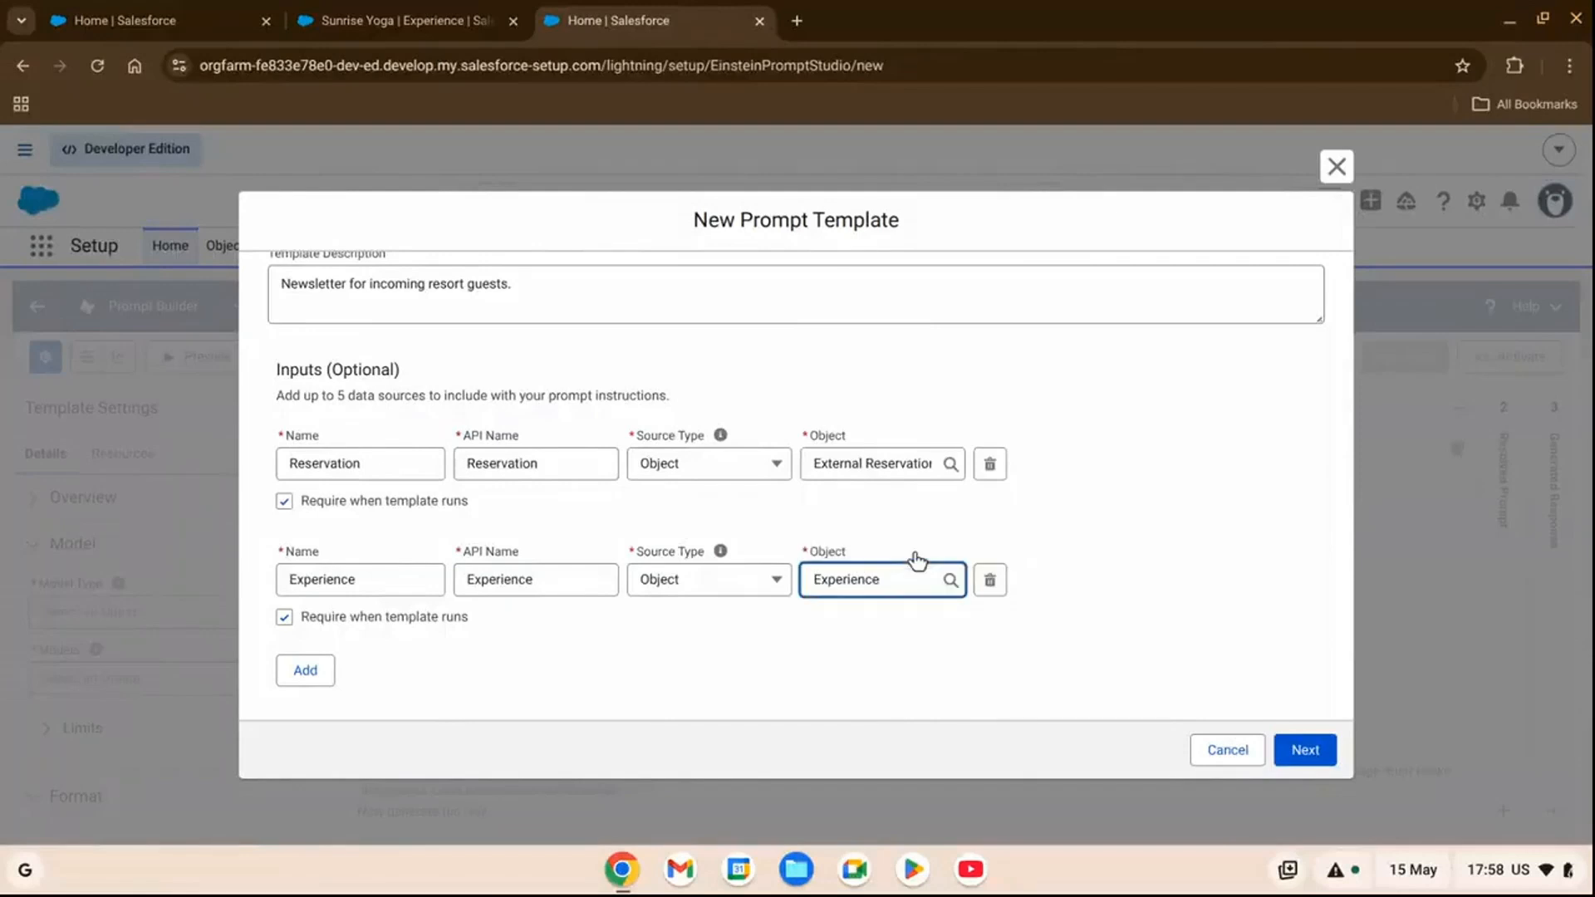
# Proceed to the prompt editor and paste in the Coral Cloud Resorts newsletter instructions with their bracketed placeholders.
pyautogui.click(1315, 758)
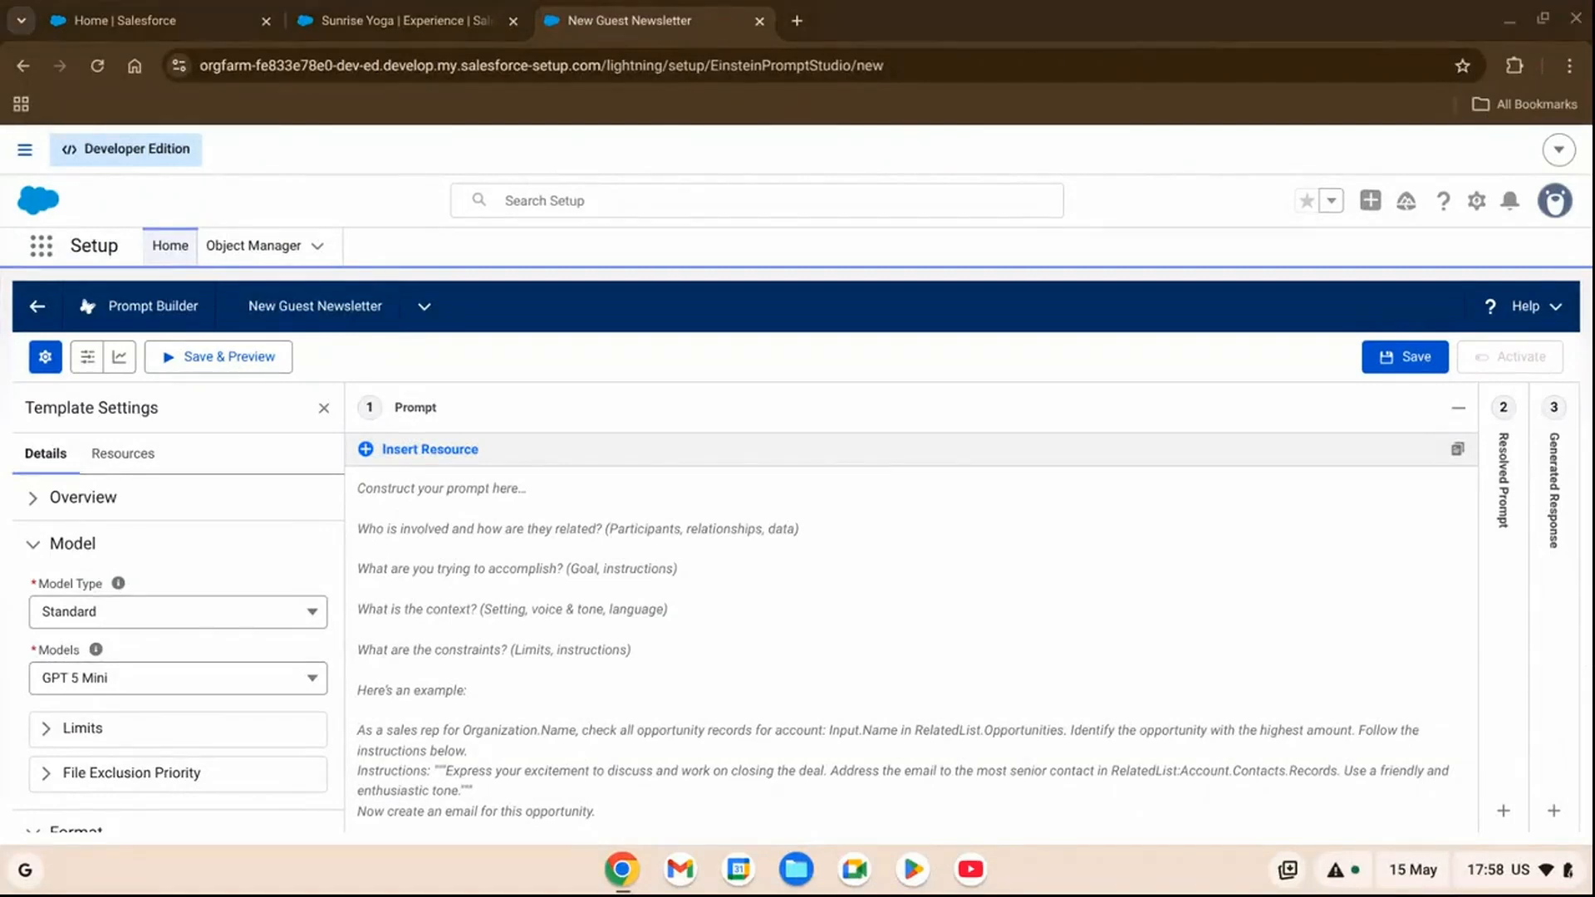
pyautogui.write("You're the Director of Fun at Coral Cloud Resorts writing a newsletter to welcome {the new guest} and inform them of upcoming activities during their stay. The purpose of the newsletter is to get guests excited about staying at the resort. When I ask you to create the newsletter, you must strictly follow my instructions below. Instructions: Introduce the resort in a newsletter no longer than three paragraphs. Inform the guests about their reservation using the following details: Check In: {Check-in Date} Check Out: {Check-out Date} Room Selection: {Room Type} Include a bulleted list of the experiences available during the guests stay, including the description and the locations. The experiences are as follows: Experience Name: {Experience Name} Experience Location: {Experience Location} Experience Details: {Experience Details} Use clear and straightforward language using the active voice and strictly avoiding the use of filler words and phrases and redundant language. Be conversational. Do not attribute any negative traits in the summary. End with a call to action for readers to look at our website for these offers. Now create the newsletter.")
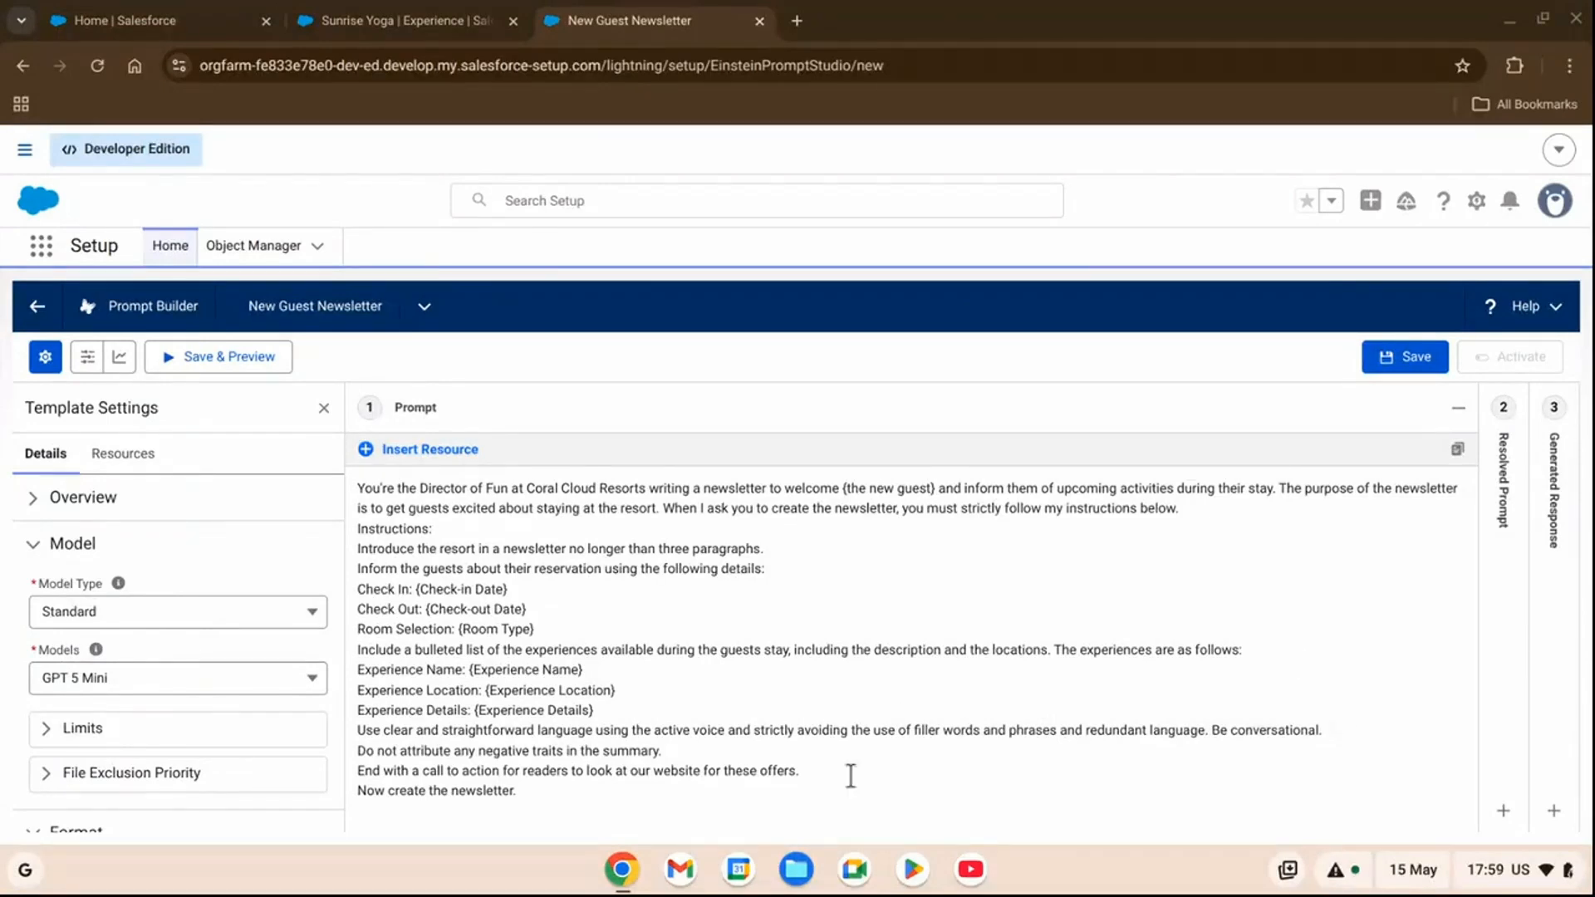
# Replace the {the new guest} placeholder with the First Name field of the Reservation input's External Guest.
pyautogui.click(936, 488)
pyautogui.moveTo(936, 489); pyautogui.dragTo(844, 487)
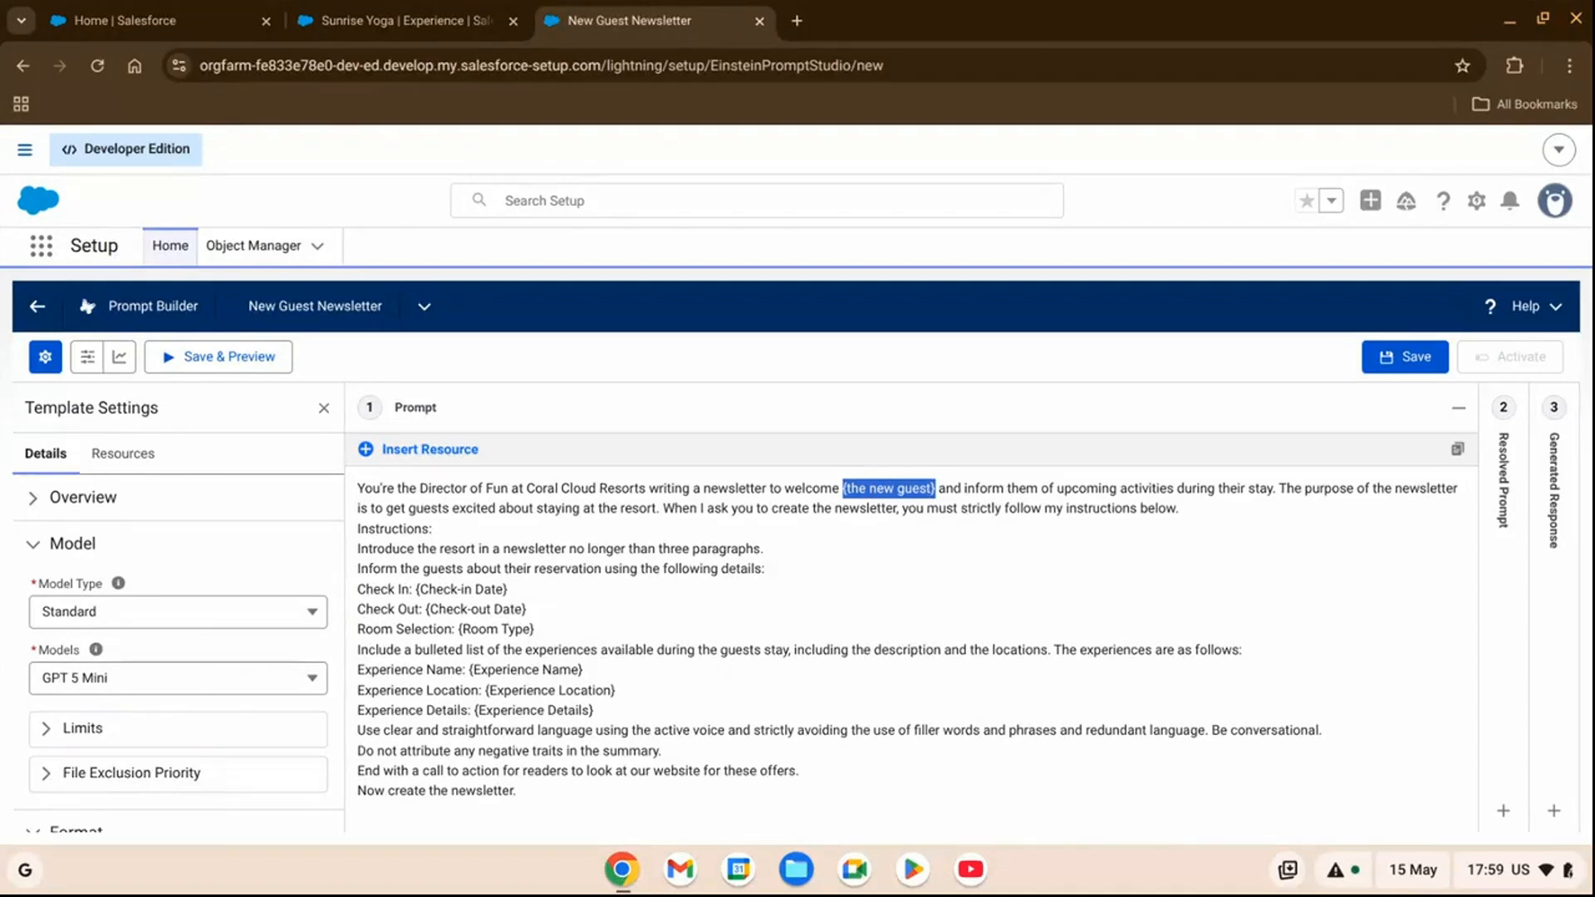
pyautogui.click(419, 455)
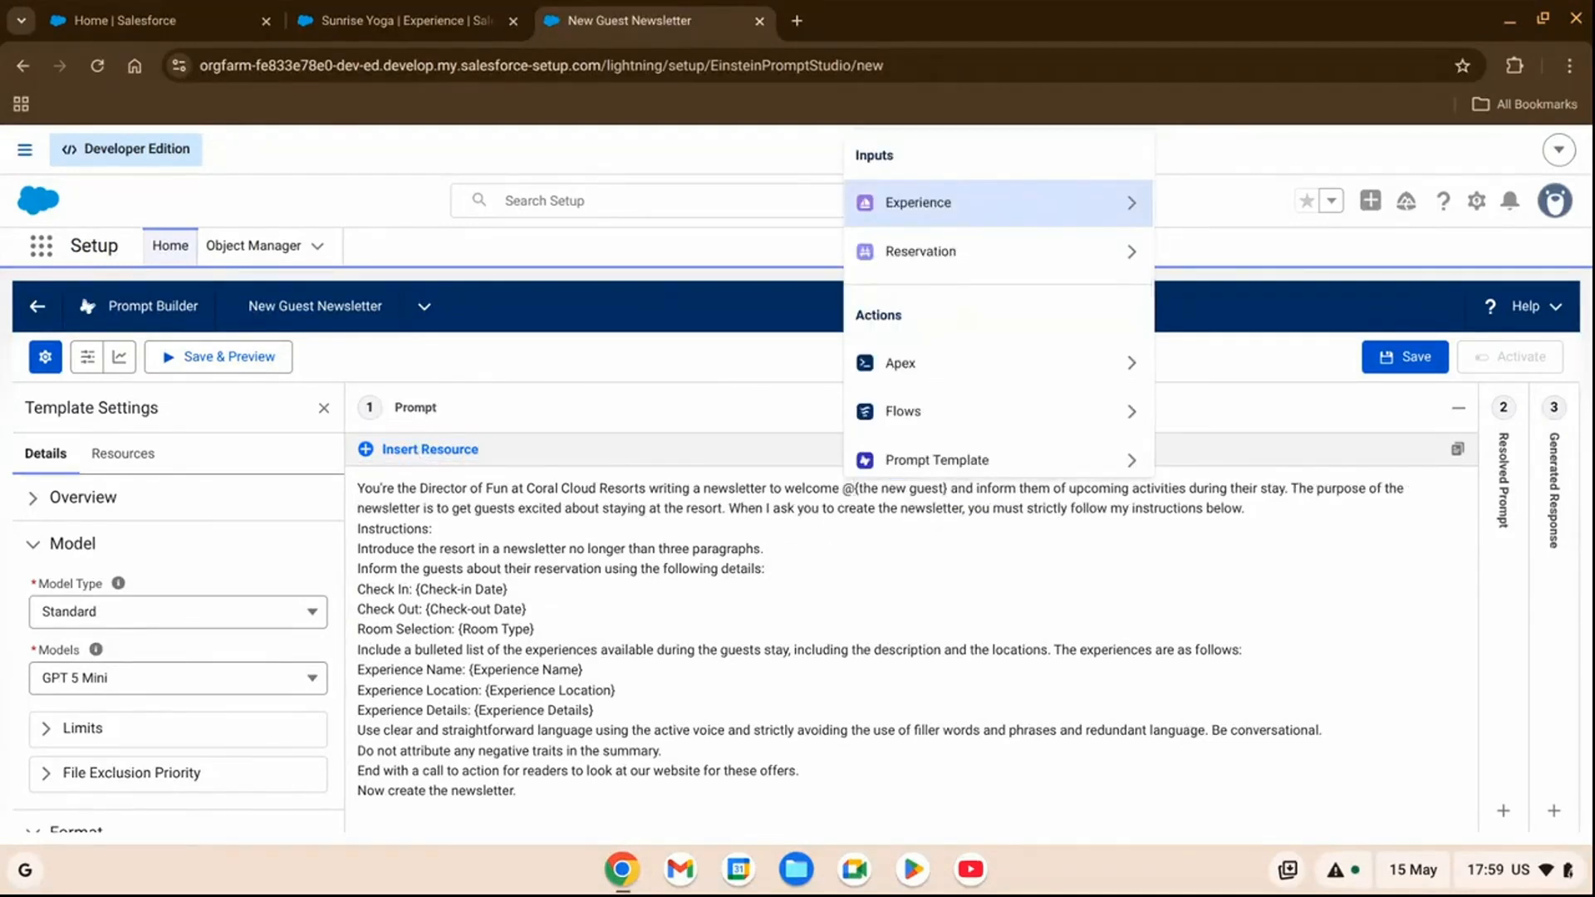
pyautogui.click(1042, 254)
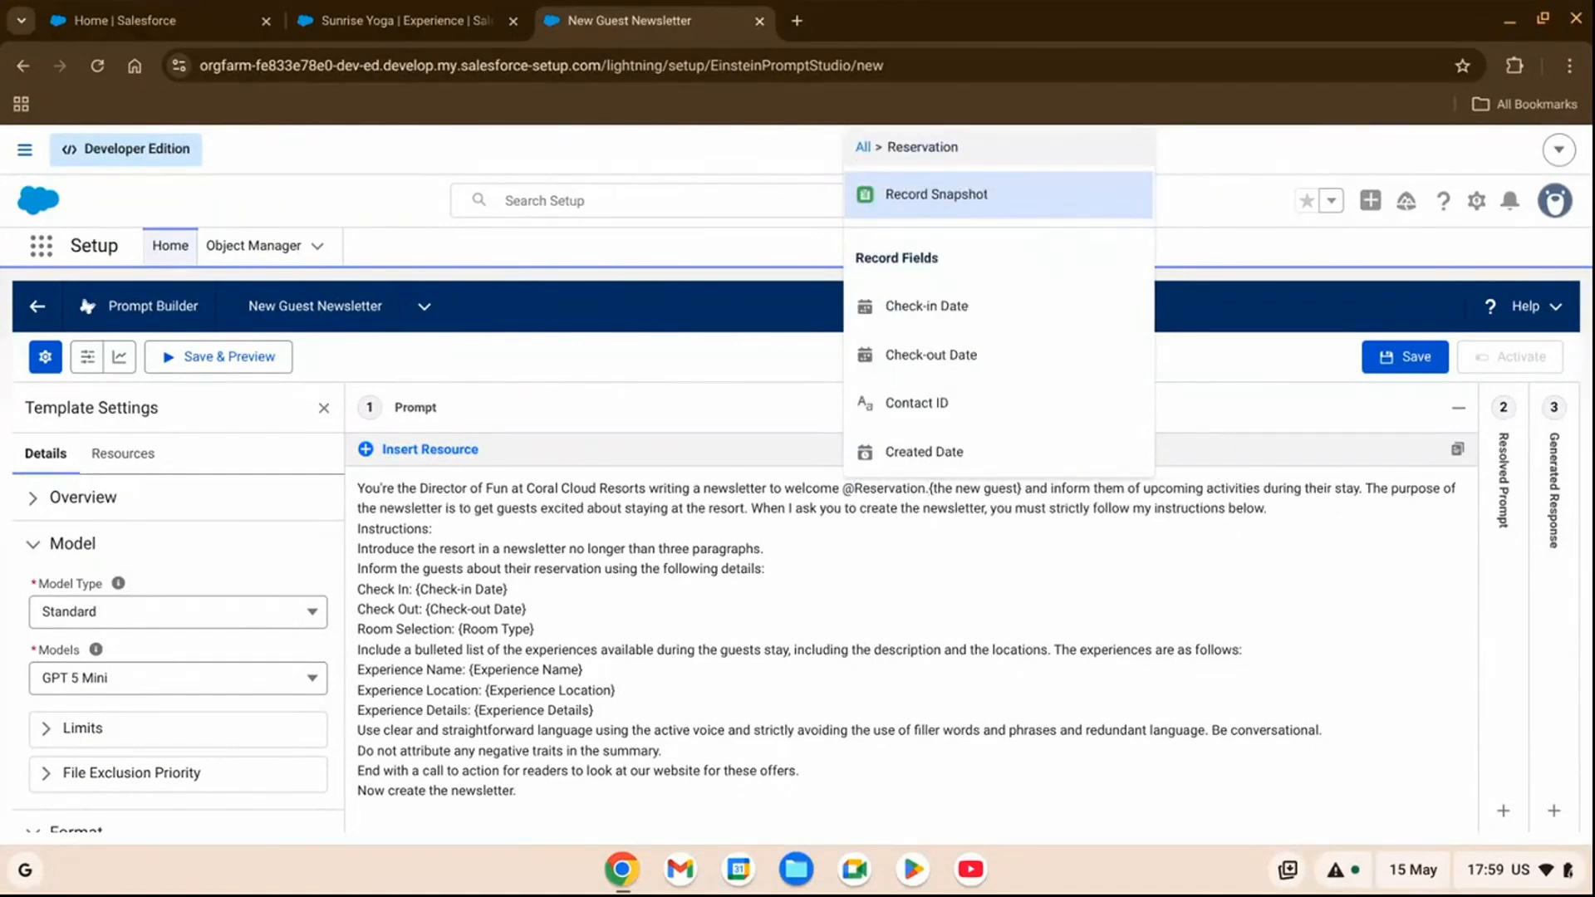
pyautogui.scroll(-3, 1001, 349)
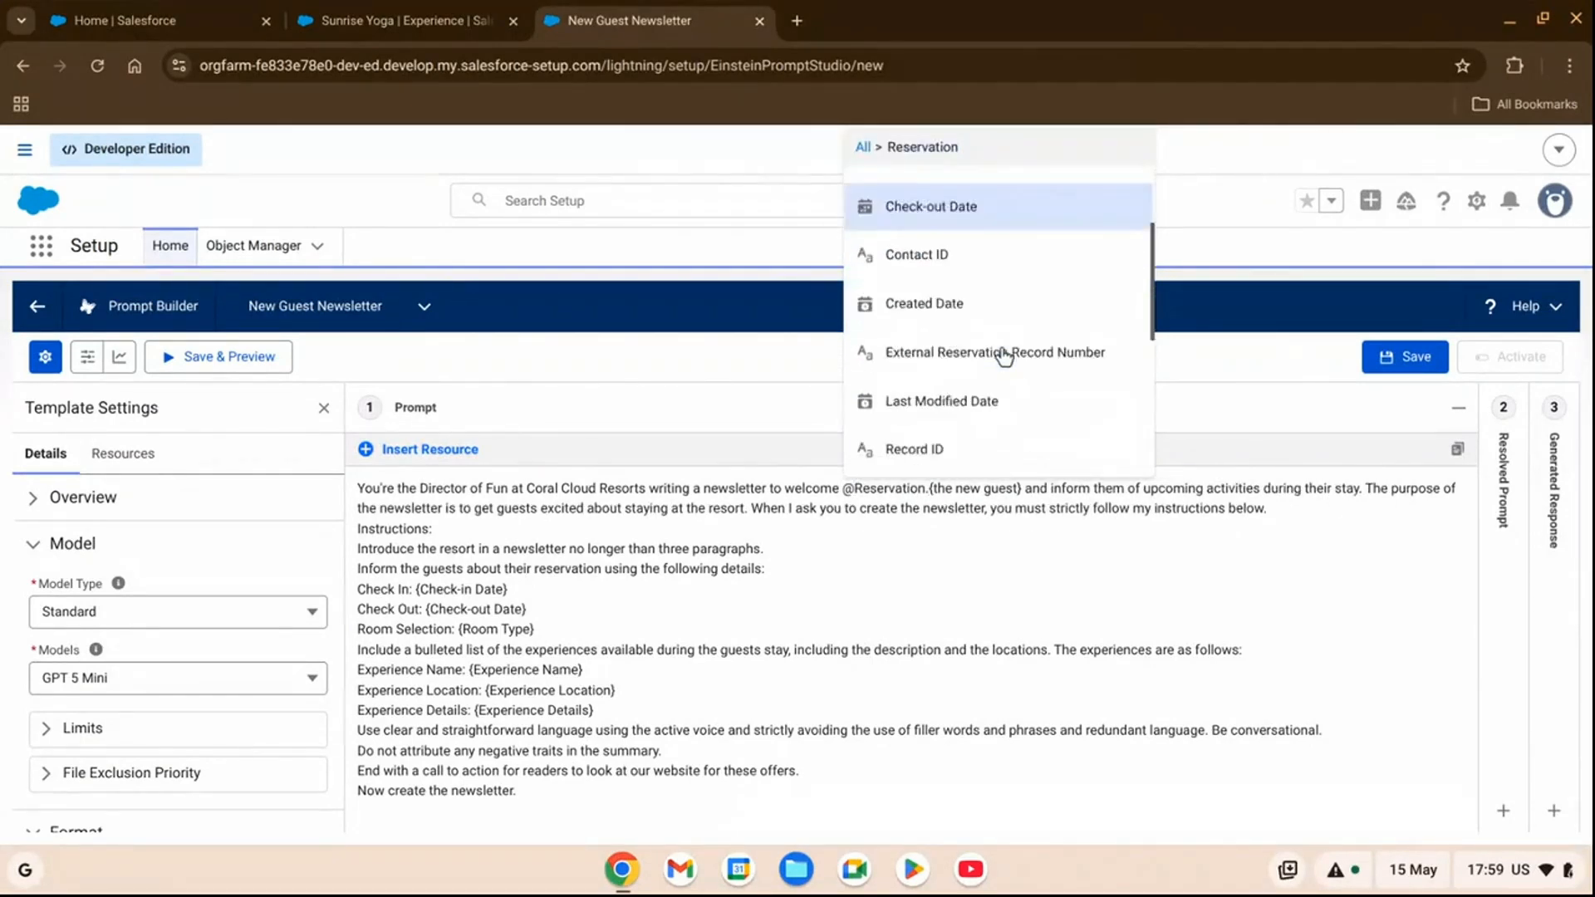
pyautogui.scroll(-5, 1003, 353)
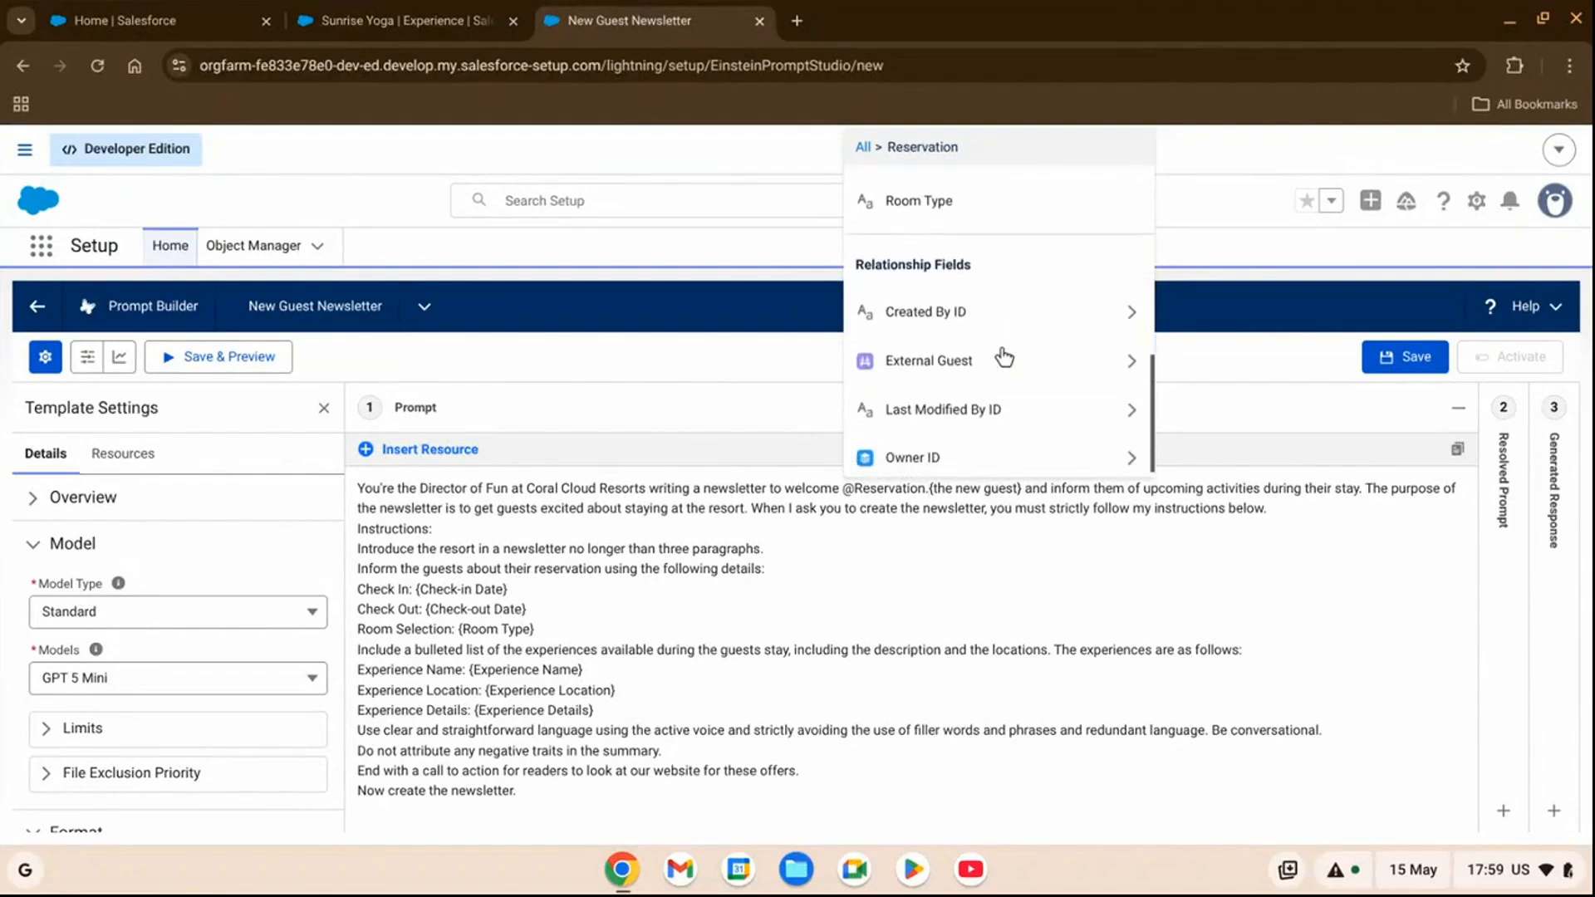
pyautogui.click(1132, 358)
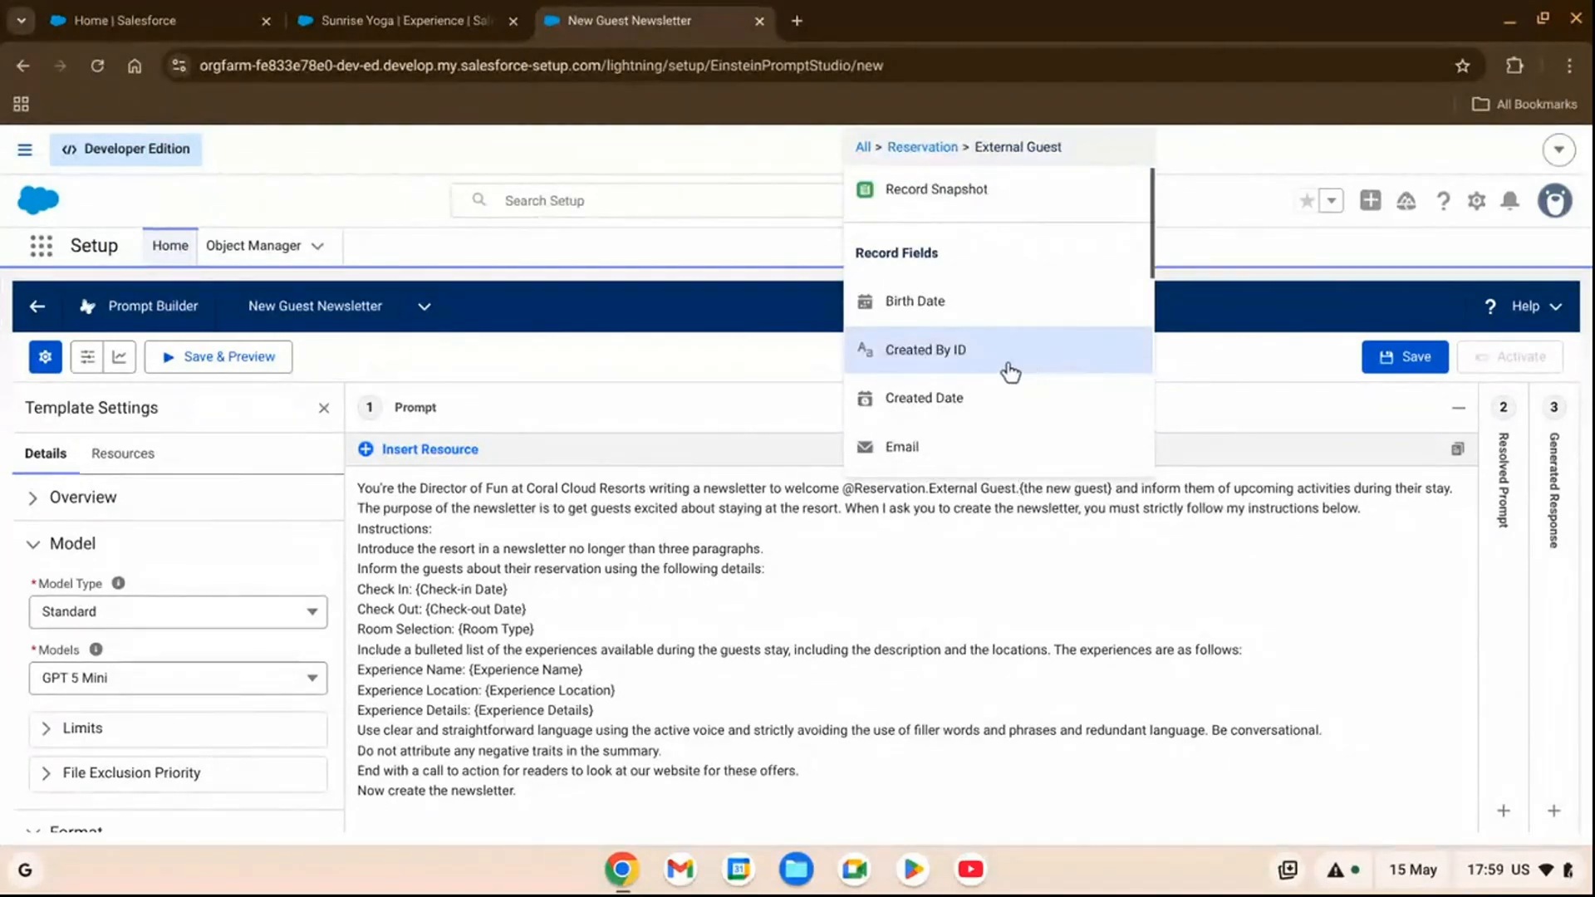
pyautogui.scroll(-4, 947, 341)
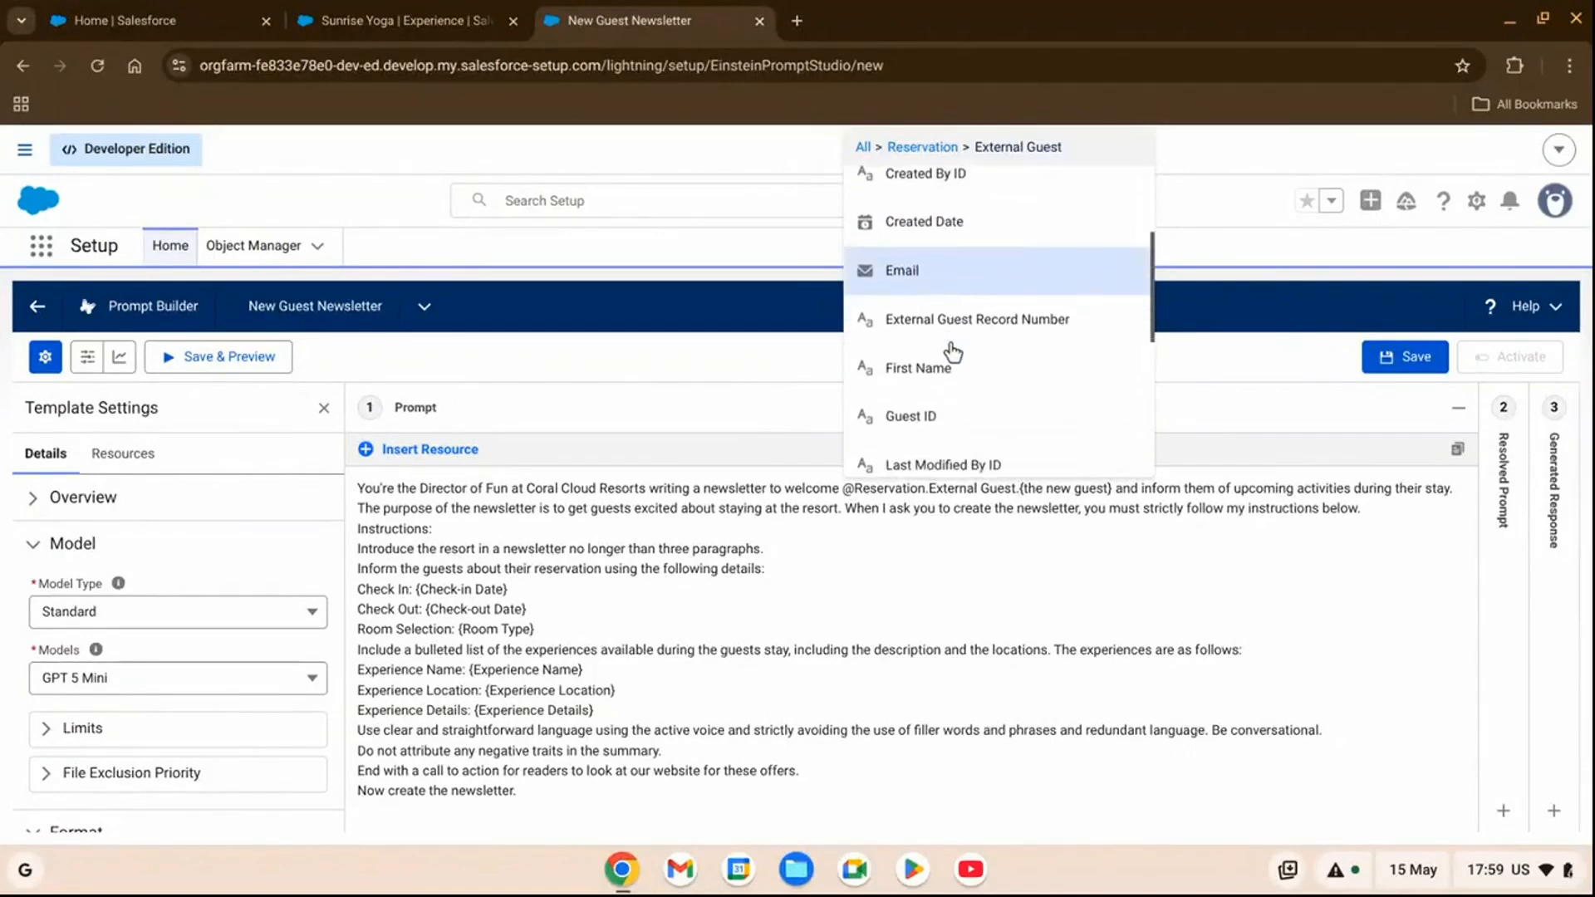
pyautogui.click(956, 374)
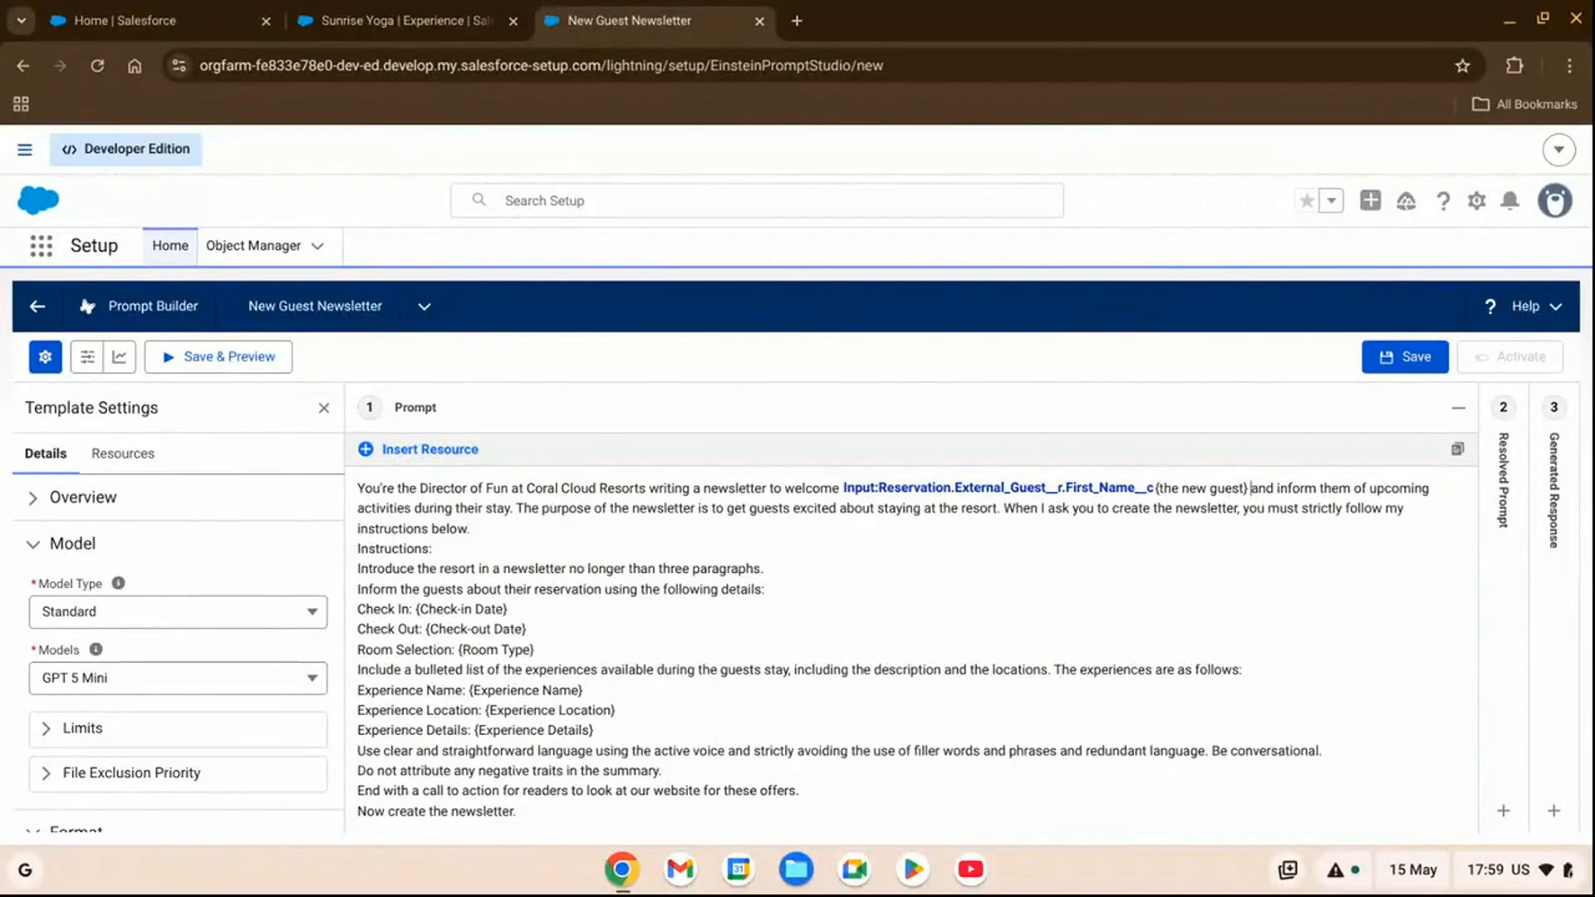
pyautogui.press('BackSpace')
pyautogui.press('BackSpace')
pyautogui.press('BackSpace')
pyautogui.press('BackSpace')
pyautogui.press('BackSpace')
pyautogui.press('BackSpace')
pyautogui.press('BackSpace')
pyautogui.press('BackSpace')
pyautogui.press('BackSpace')
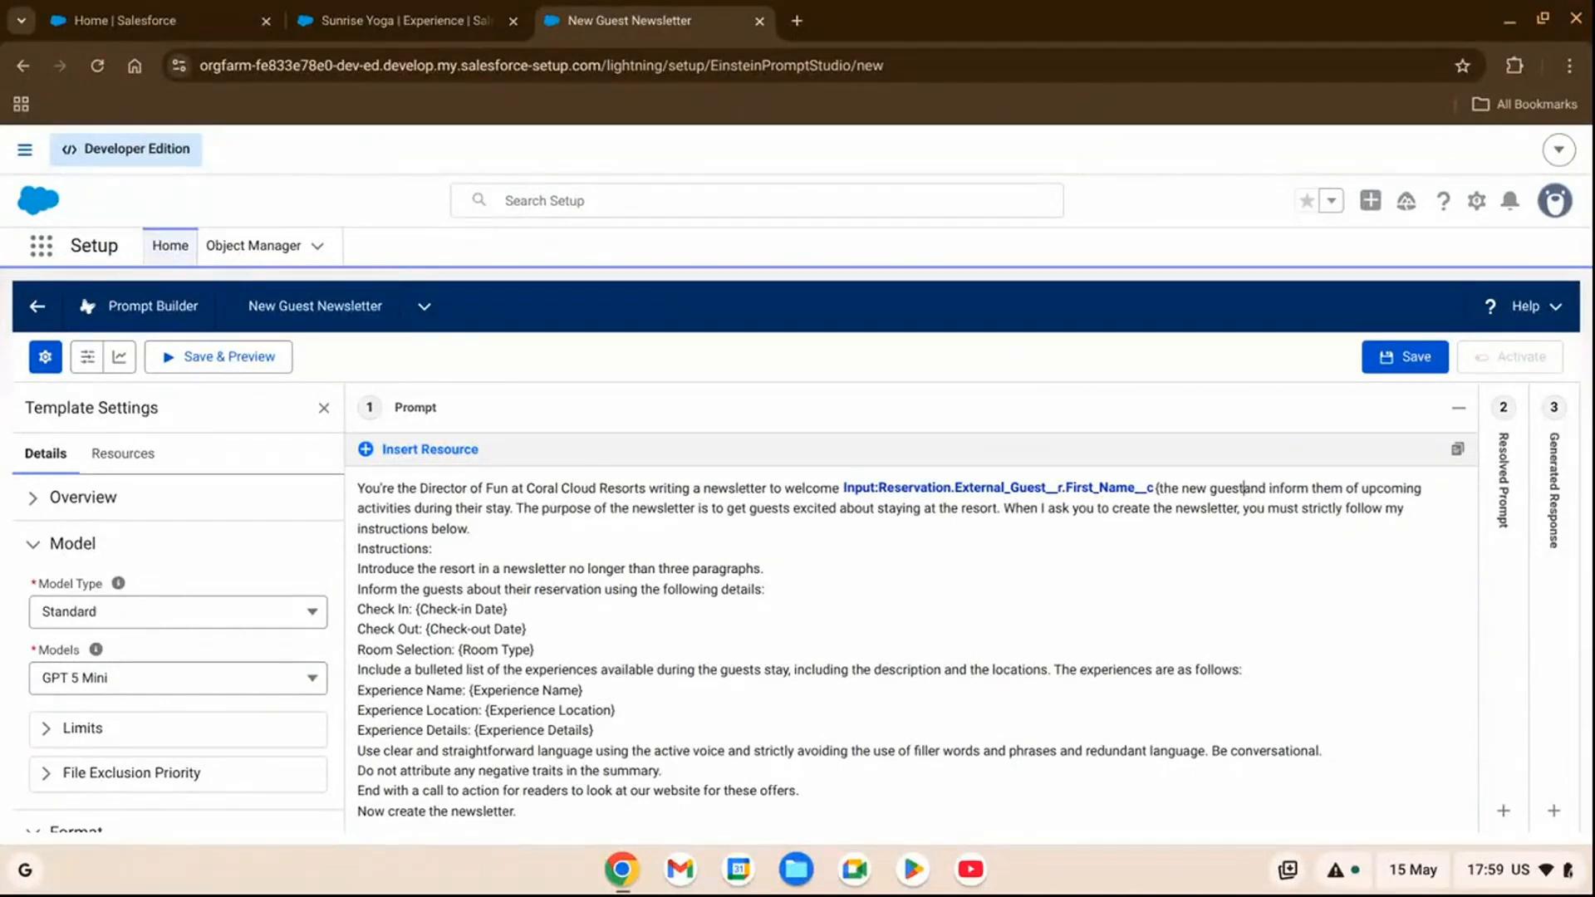
pyautogui.press('BackSpace')
pyautogui.press('BackSpace')
pyautogui.press('BackSpace')
pyautogui.press('BackSpace')
pyautogui.press('BackSpace')
pyautogui.press('BackSpace')
pyautogui.press('BackSpace')
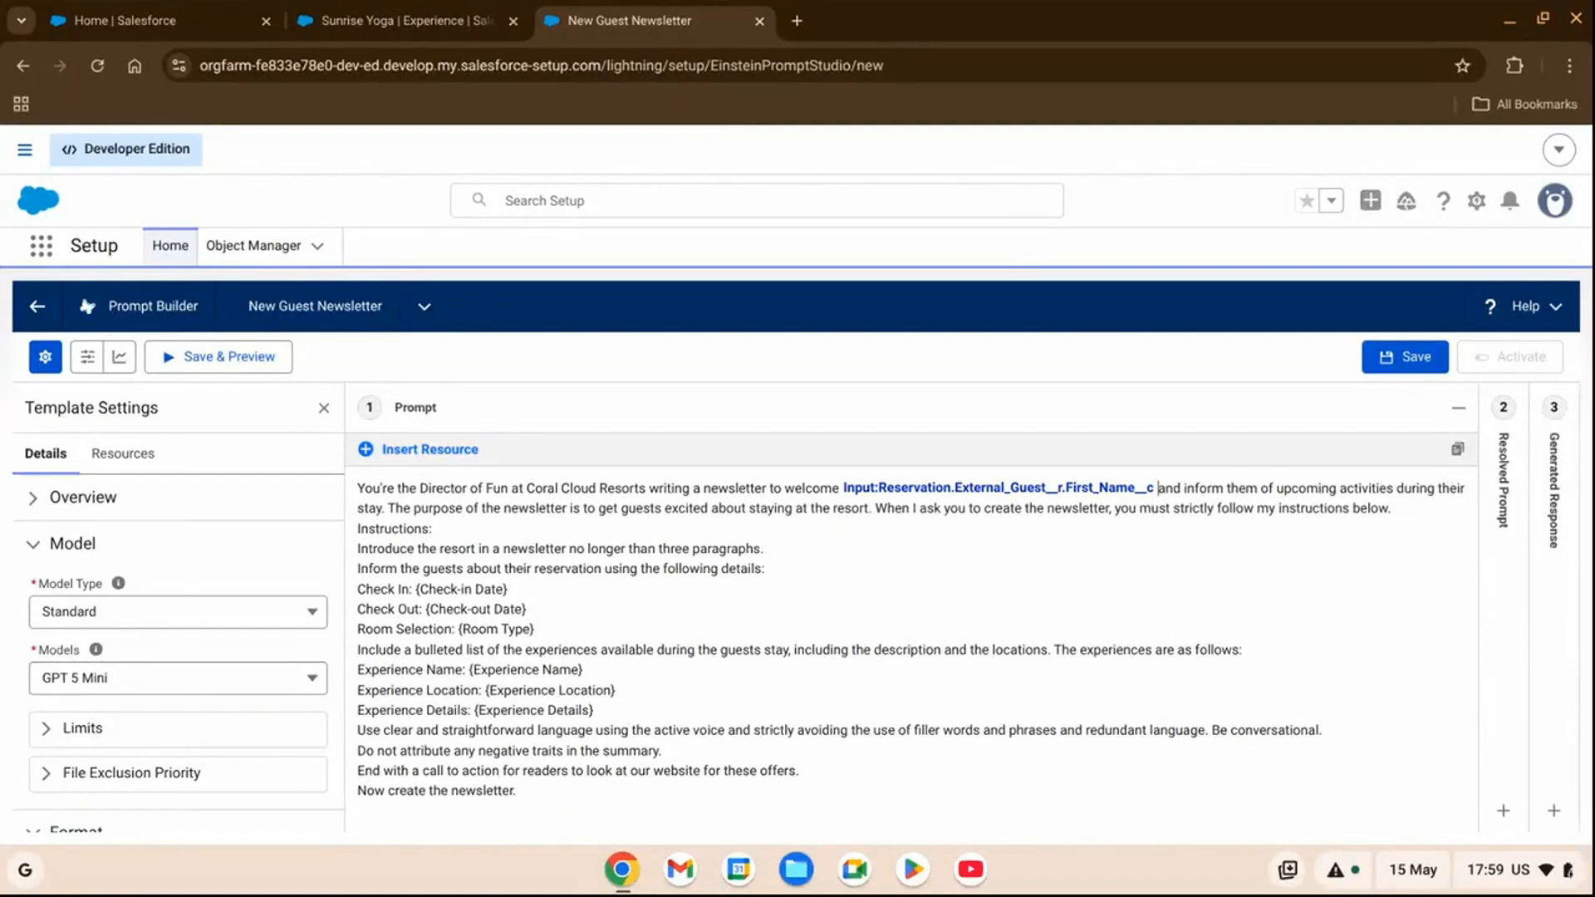
# Replace the {Check-in Date} placeholder on the Check In line with the Reservation input's Check-in Date field.
pyautogui.click(449, 449)
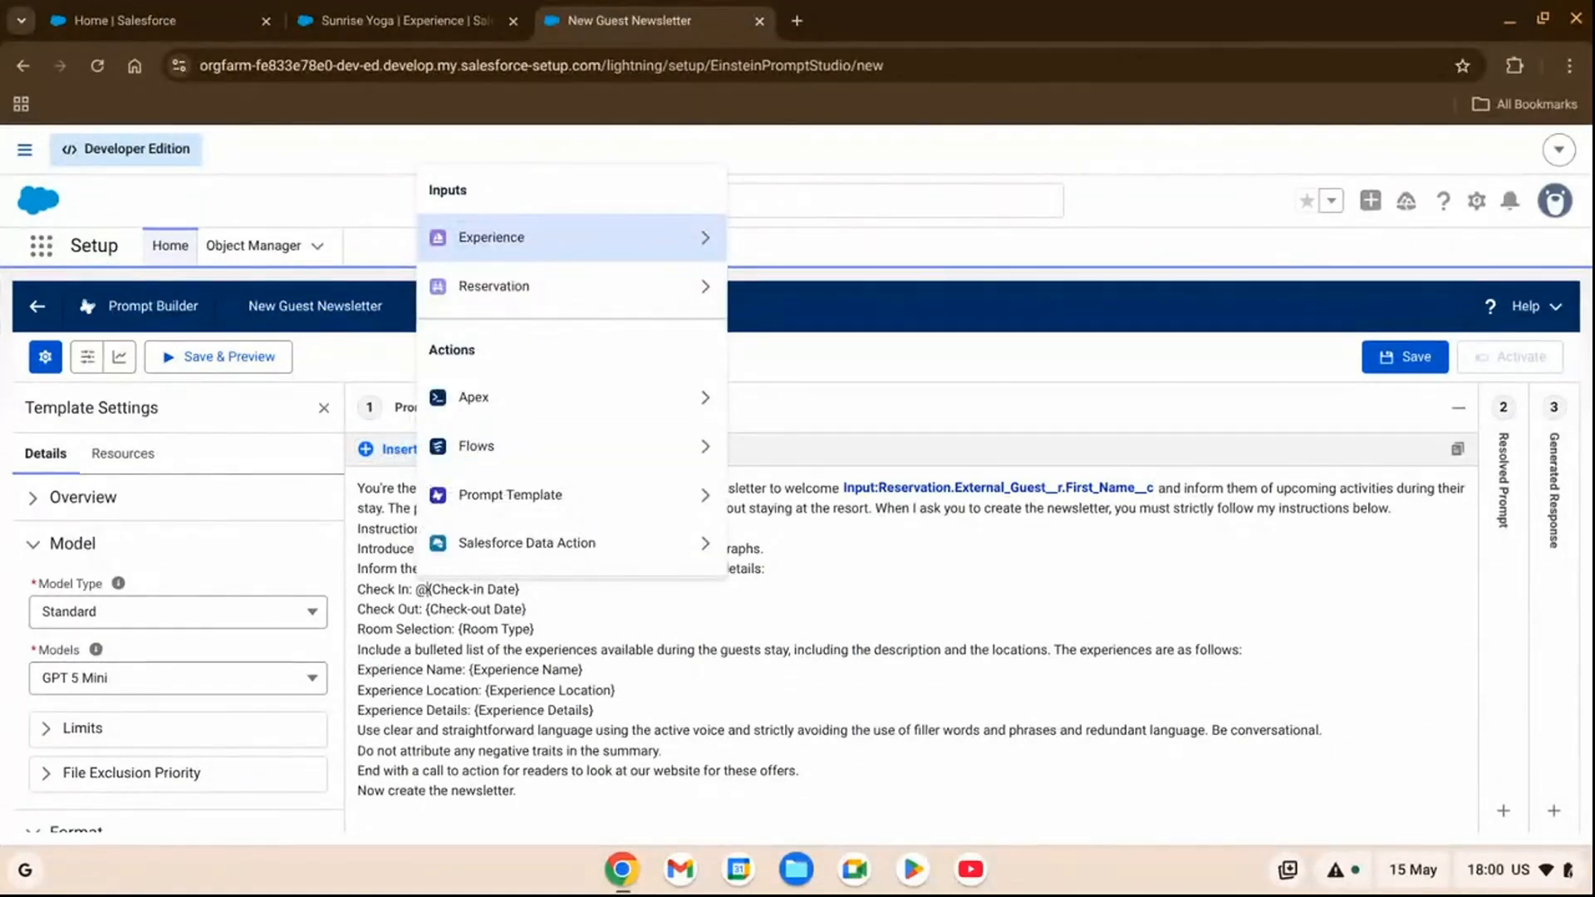
pyautogui.click(609, 285)
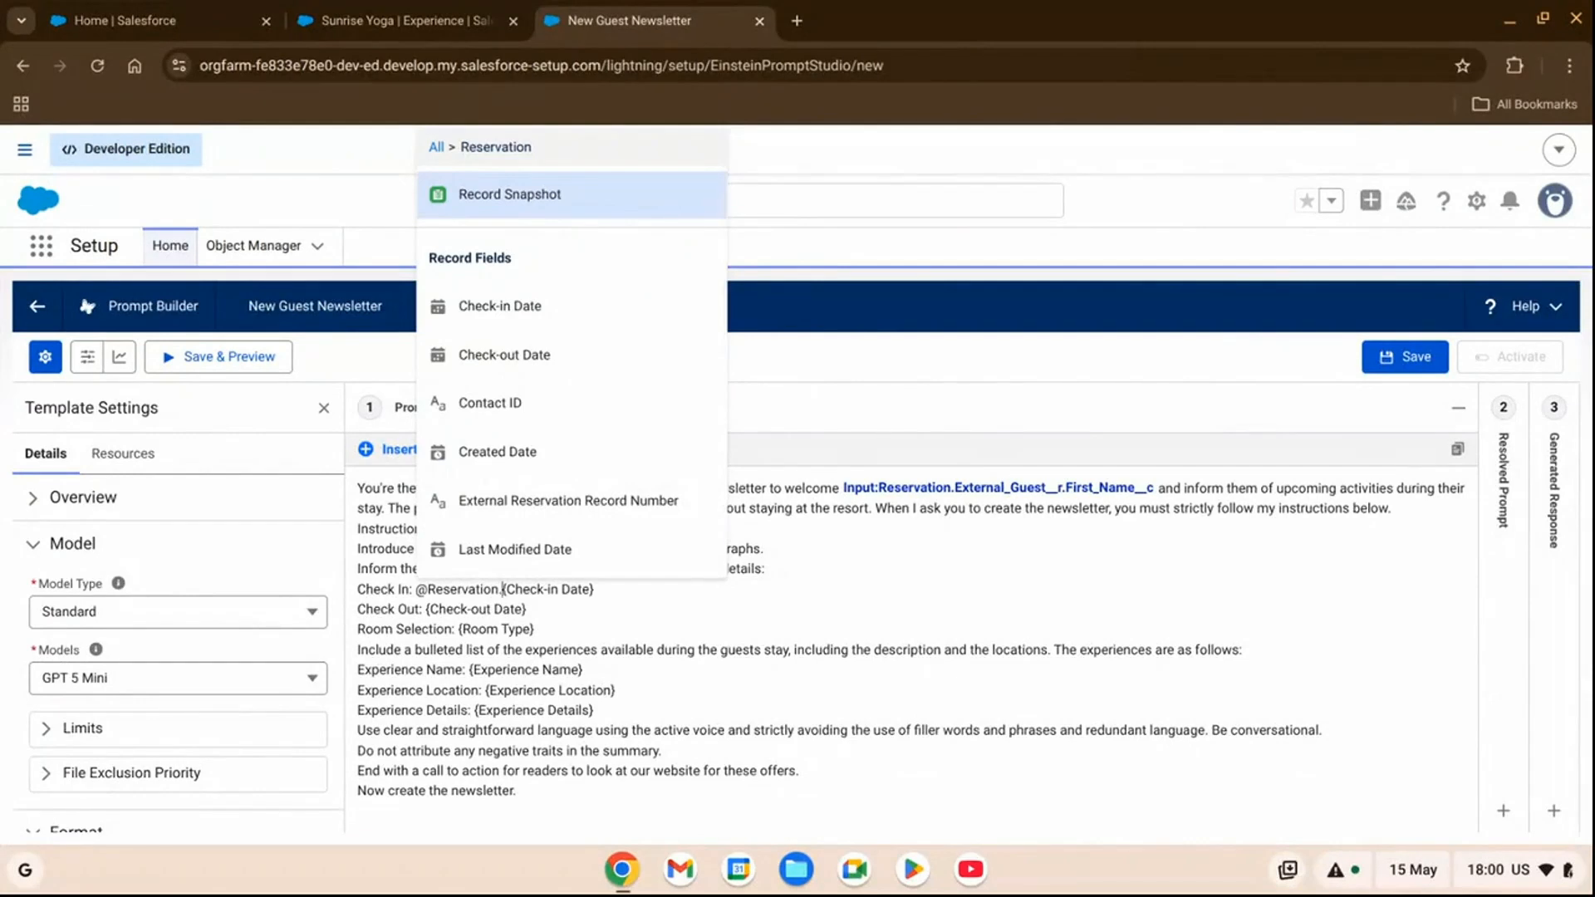
pyautogui.click(565, 324)
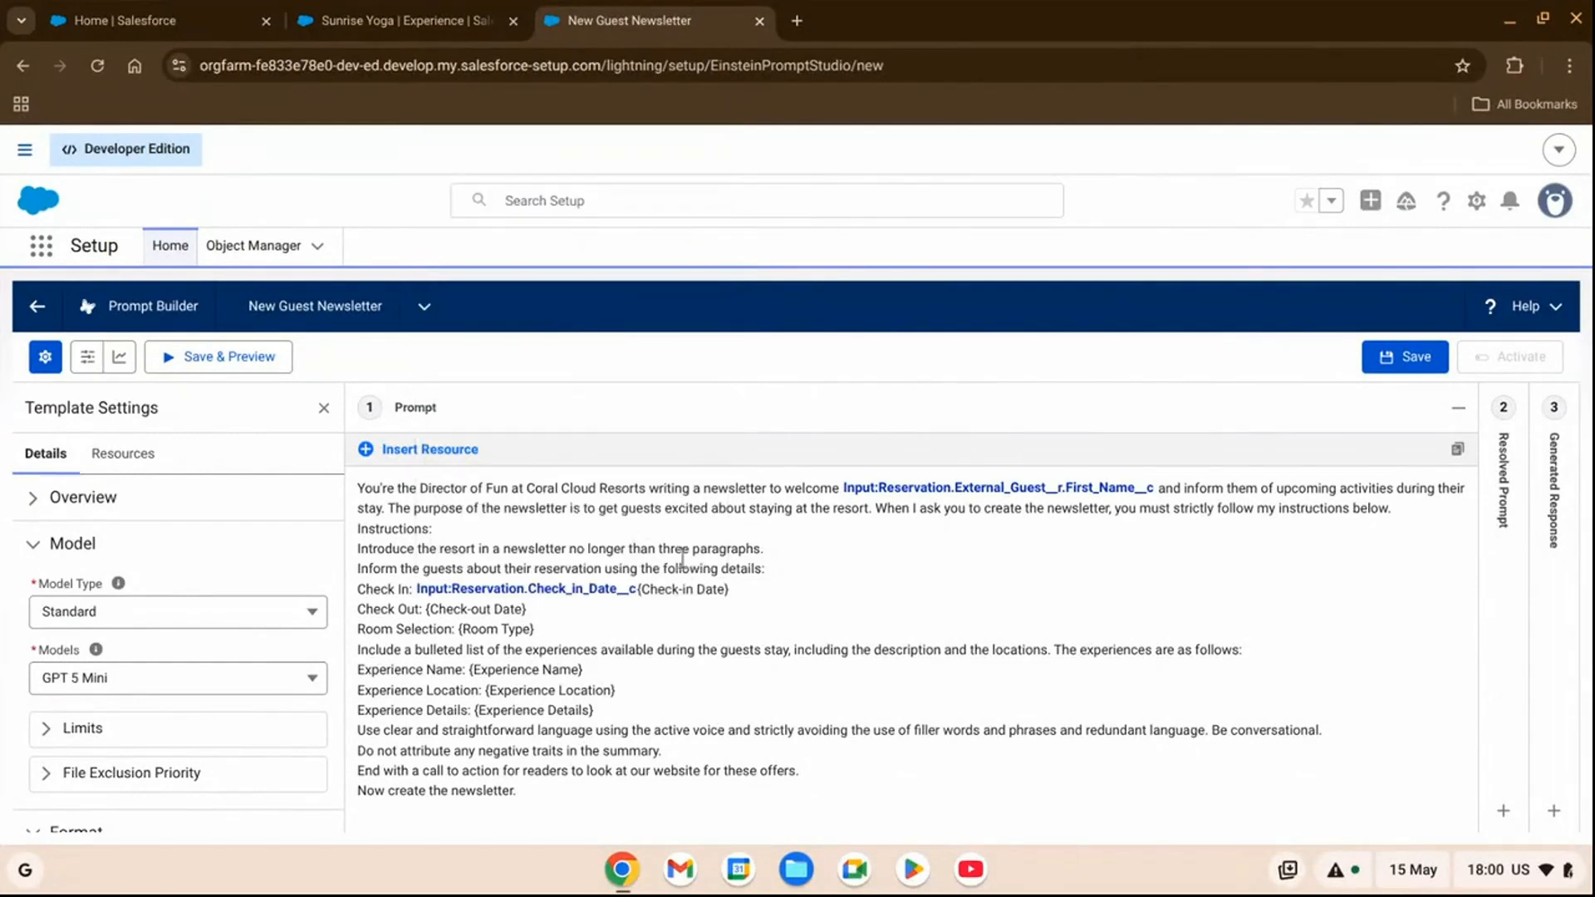
pyautogui.click(758, 595)
pyautogui.press('BackSpace')
pyautogui.press('BackSpace')
pyautogui.press('BackSpace')
pyautogui.press('BackSpace')
pyautogui.press('BackSpace')
pyautogui.press('BackSpace')
pyautogui.press('BackSpace')
pyautogui.press('BackSpace')
pyautogui.press('BackSpace')
pyautogui.press('BackSpace')
pyautogui.press('BackSpace')
pyautogui.press('BackSpace')
pyautogui.press('BackSpace')
pyautogui.press('BackSpace')
pyautogui.press('BackSpace')
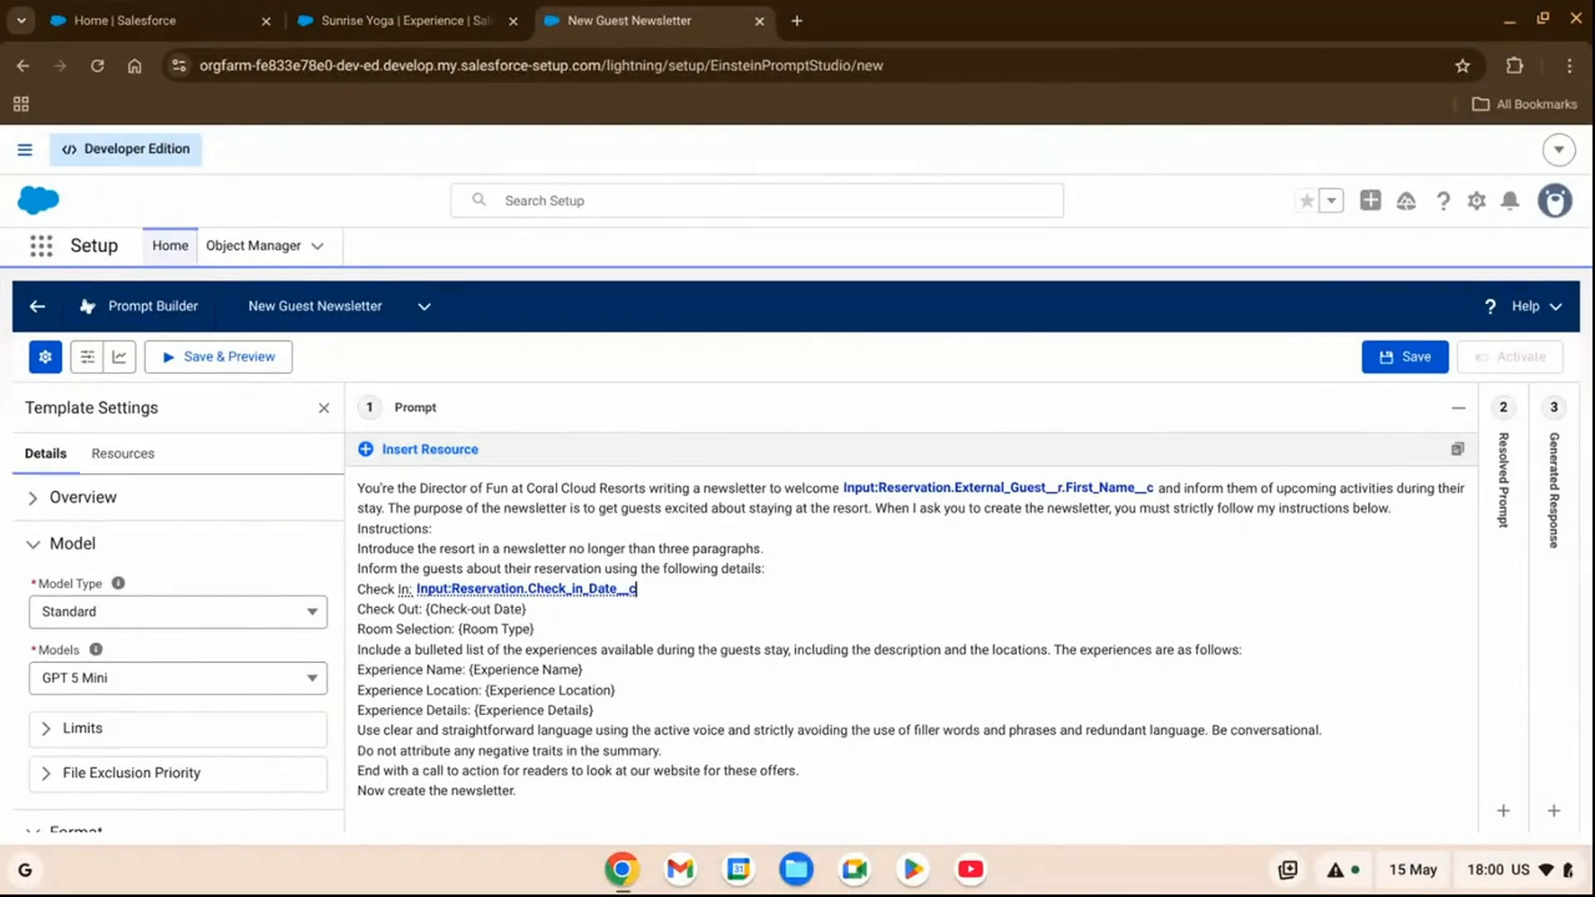
# Replace the {Check-out Date} placeholder on the Check Out line with the Reservation input's Check-out Date field.
pyautogui.moveTo(545, 611); pyautogui.dragTo(426, 615)
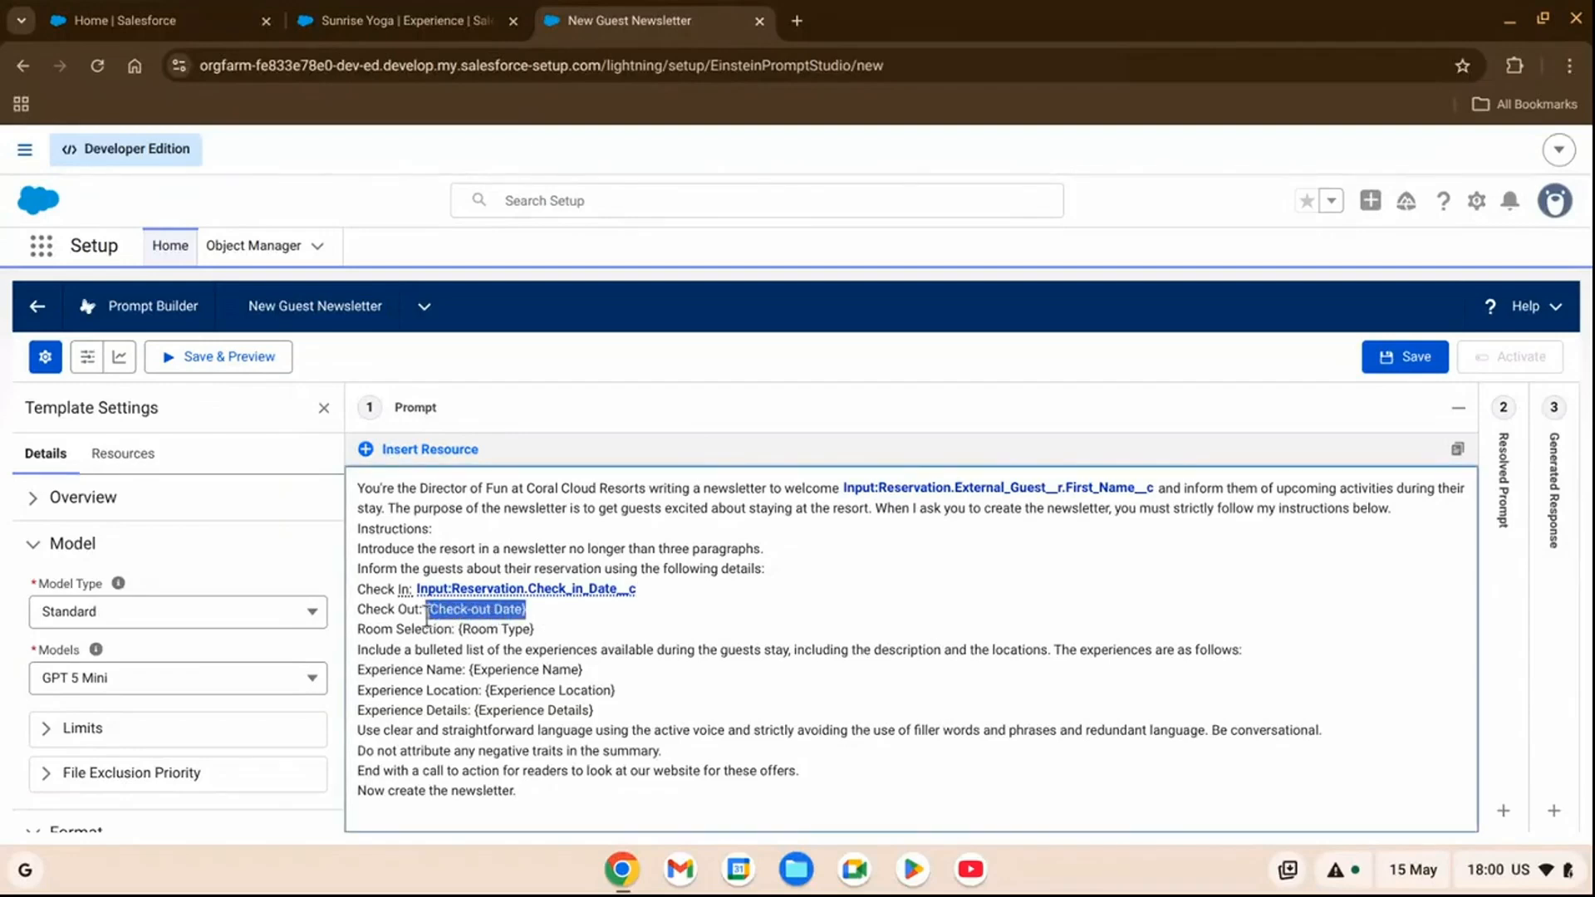
pyautogui.write('@')
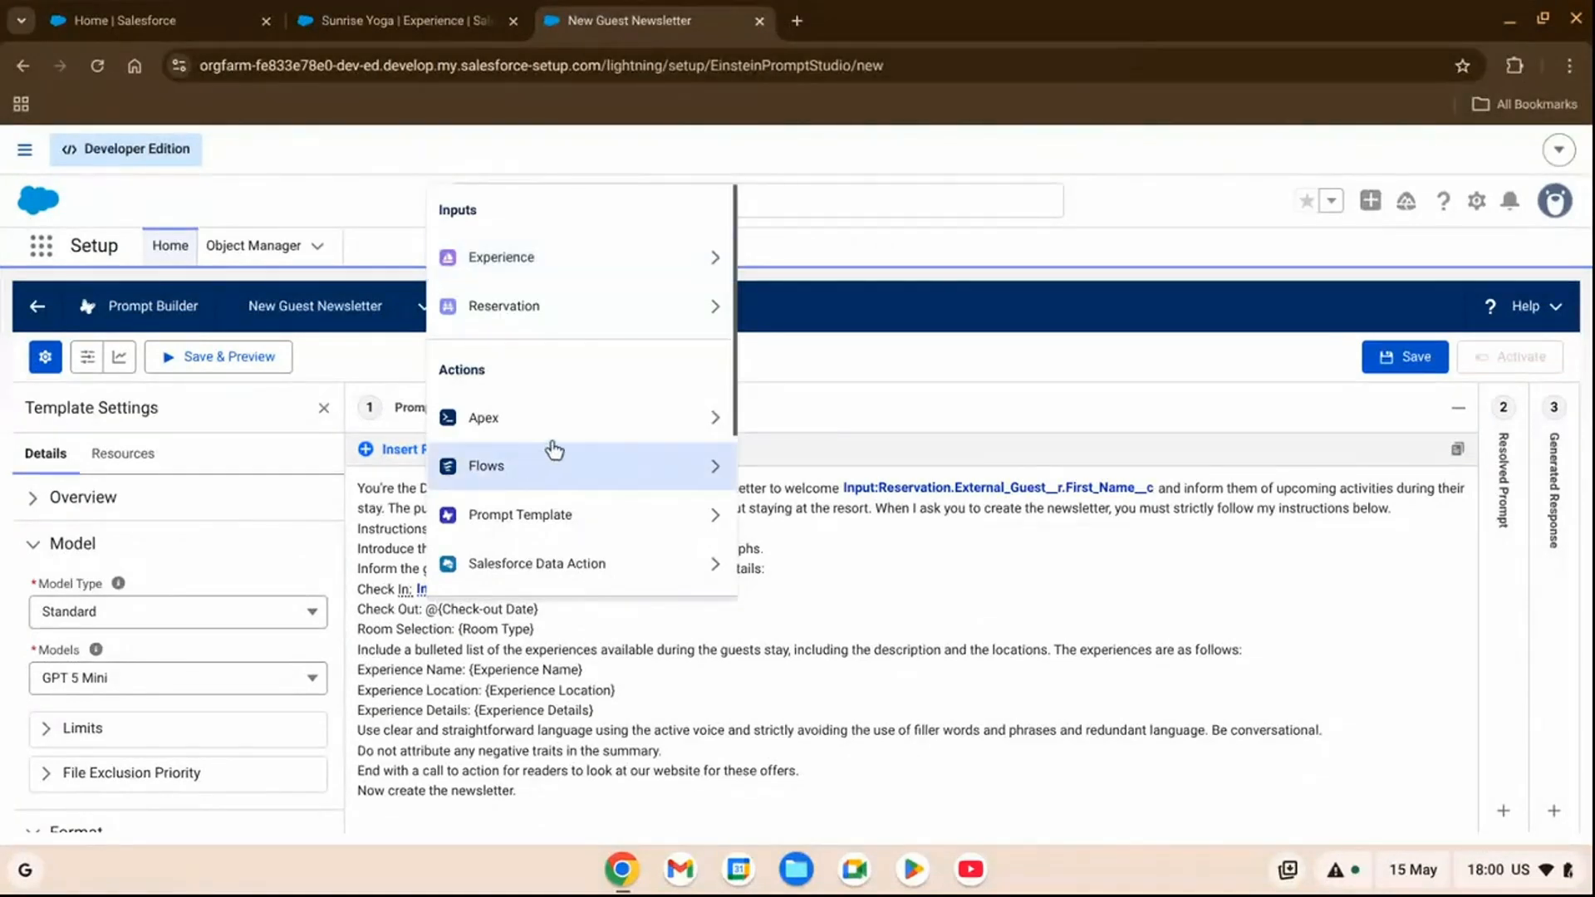
pyautogui.click(573, 324)
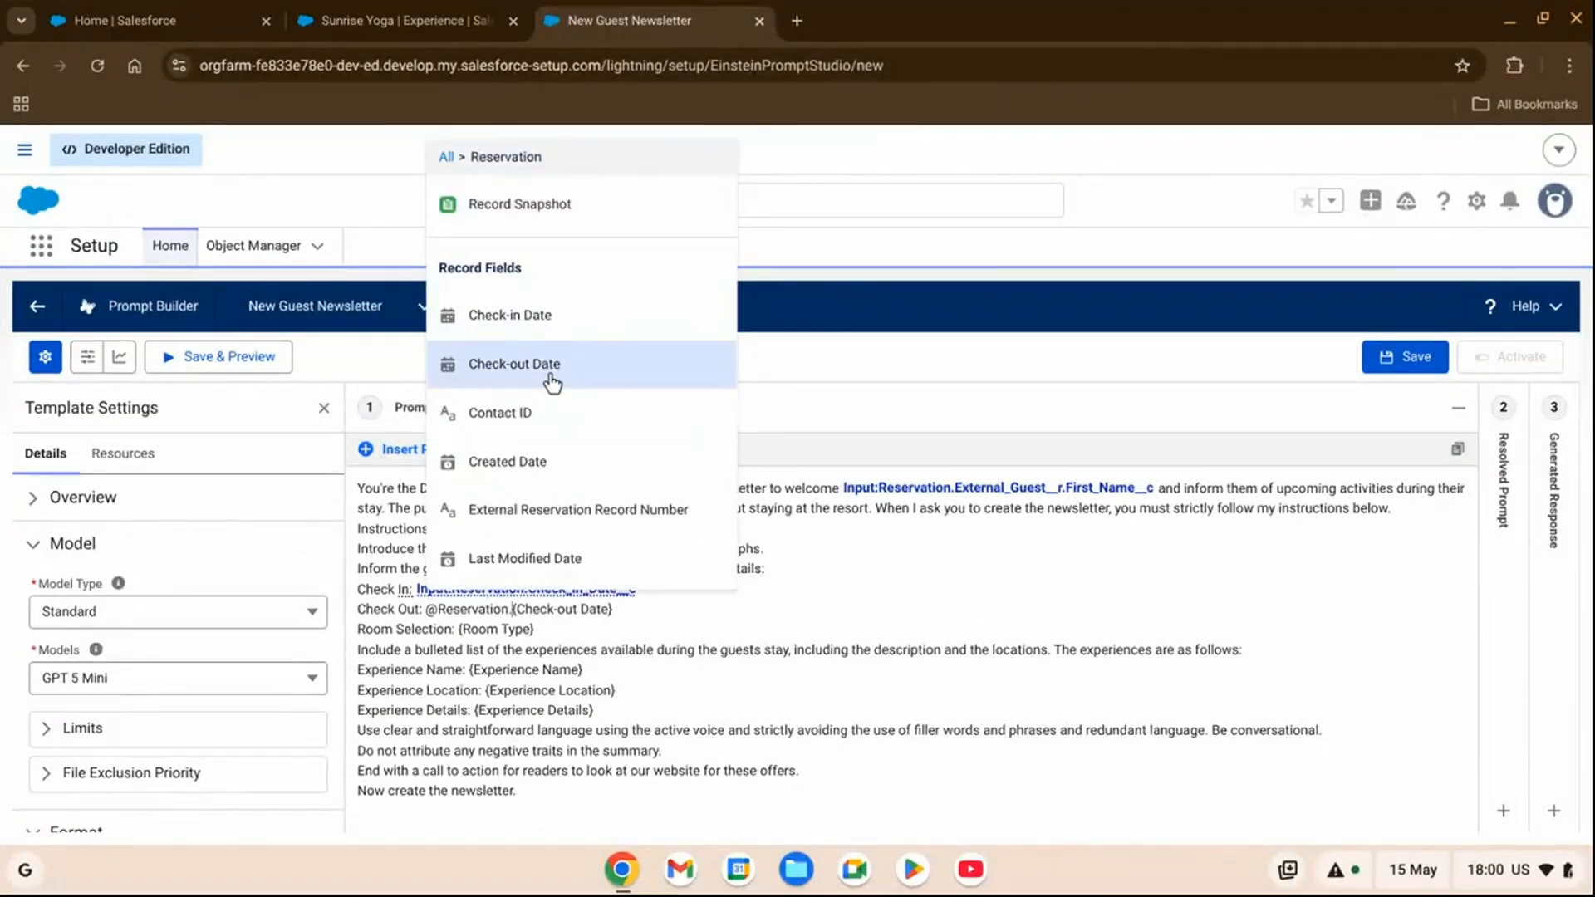
pyautogui.click(552, 374)
pyautogui.click(787, 608)
pyautogui.press('BackSpace')
pyautogui.press('BackSpace')
pyautogui.press('BackSpace')
pyautogui.press('BackSpace')
pyautogui.press('BackSpace')
pyautogui.press('BackSpace')
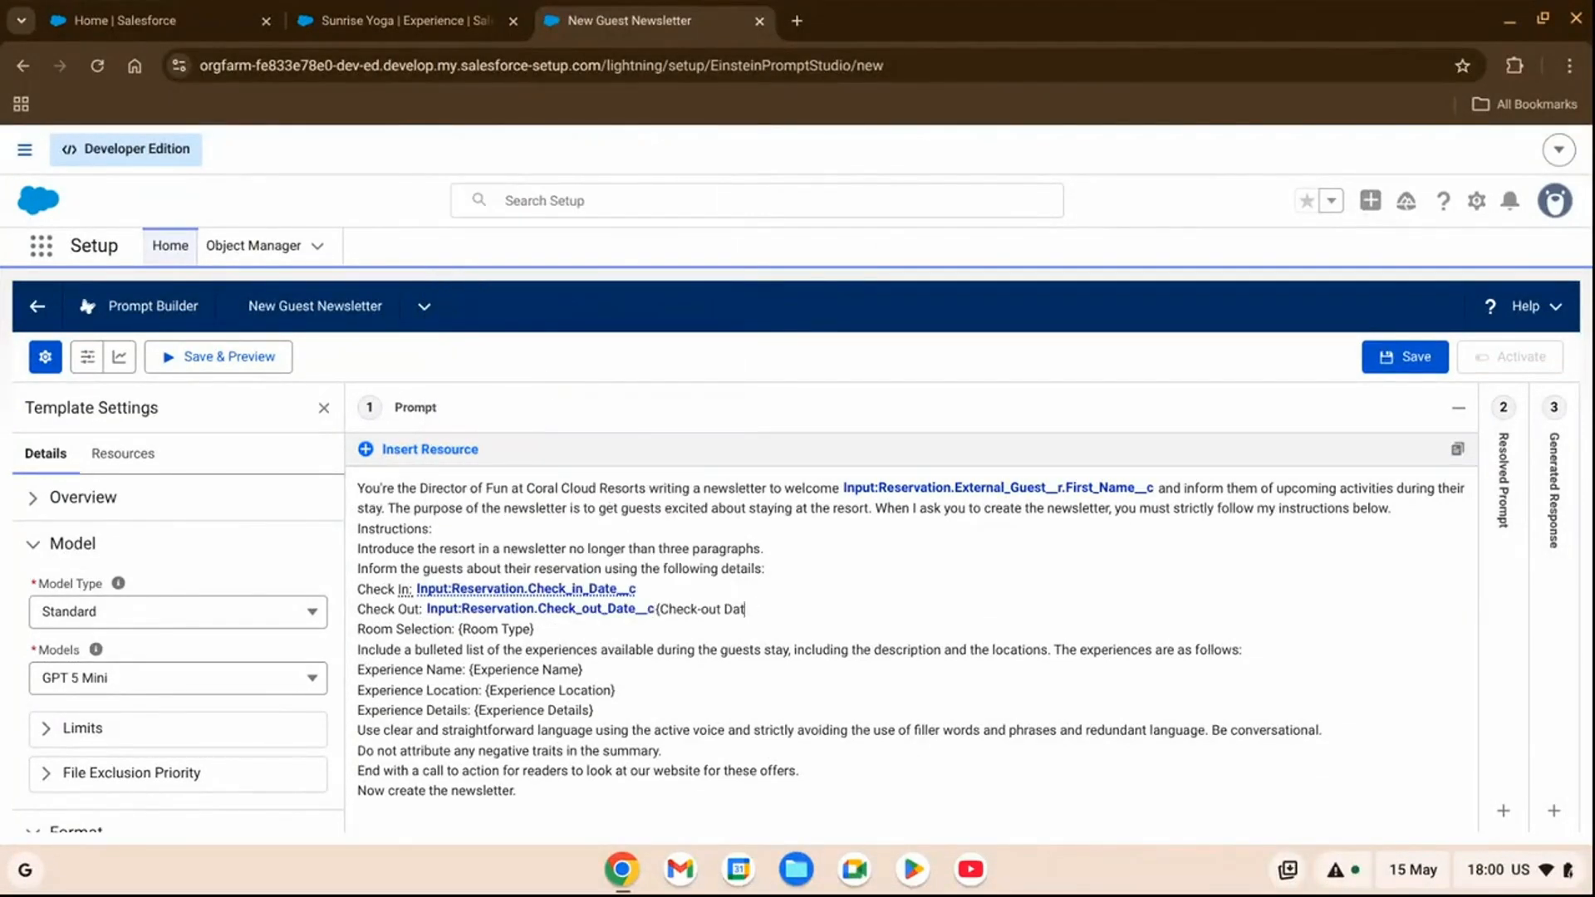
pyautogui.press('BackSpace')
pyautogui.press('BackSpace')
pyautogui.press('BackSpace')
pyautogui.press('BackSpace')
pyautogui.press('BackSpace')
pyautogui.press('BackSpace')
pyautogui.press('BackSpace')
pyautogui.press('BackSpace')
pyautogui.press('BackSpace')
pyautogui.press('BackSpace')
# Replace the {Room Type} placeholder on the Room Selection line with the Reservation input's Room Type field.
pyautogui.moveTo(538, 629); pyautogui.dragTo(456, 638)
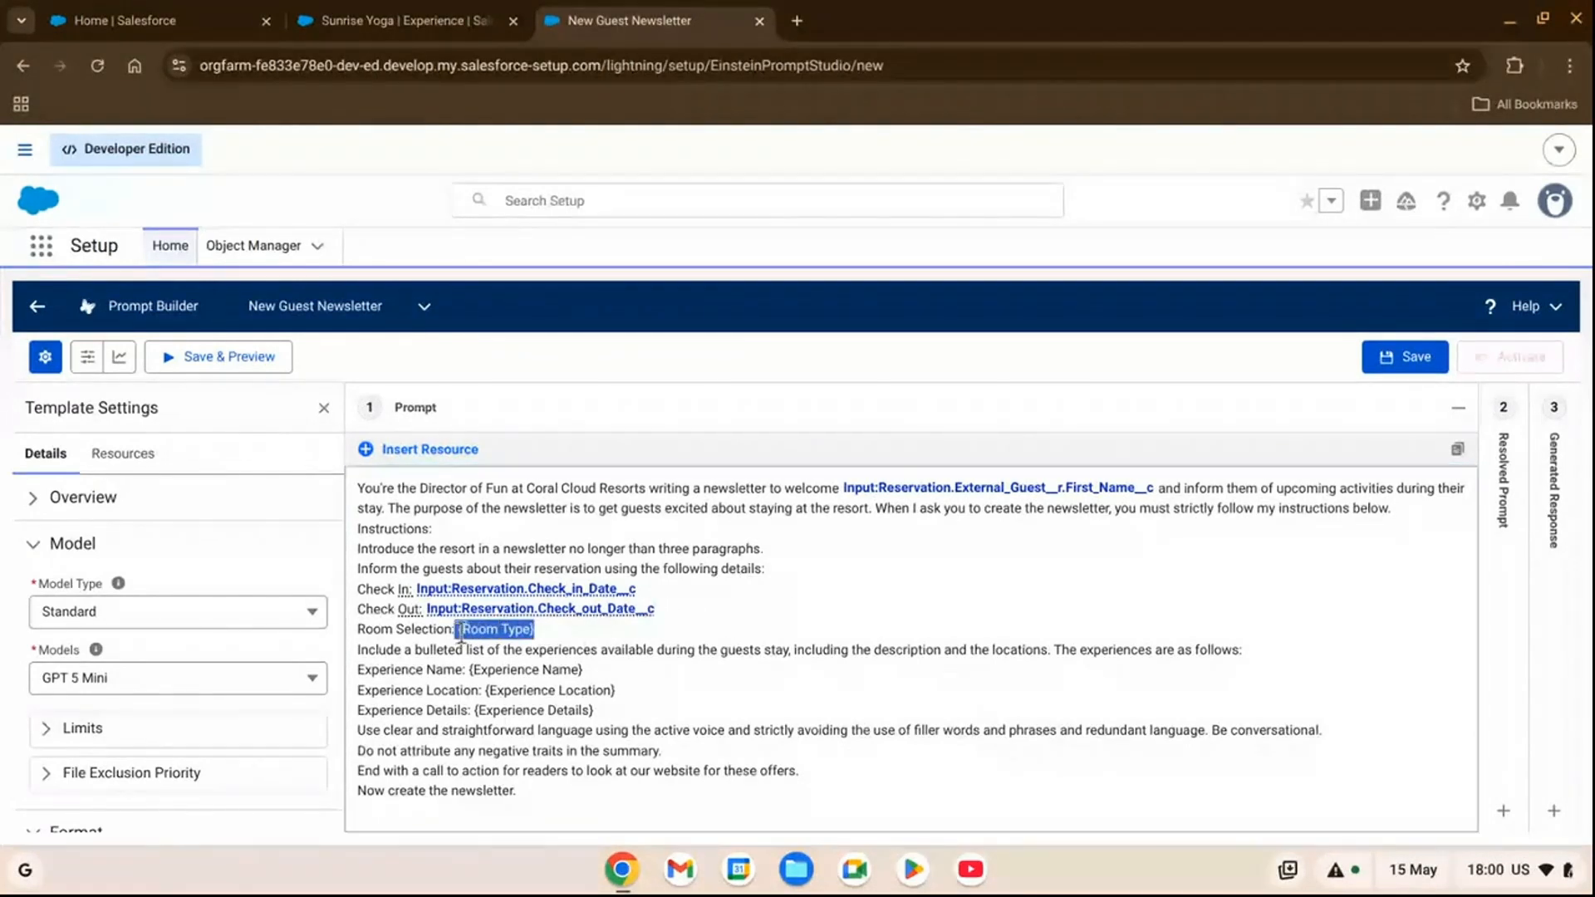
pyautogui.click(431, 463)
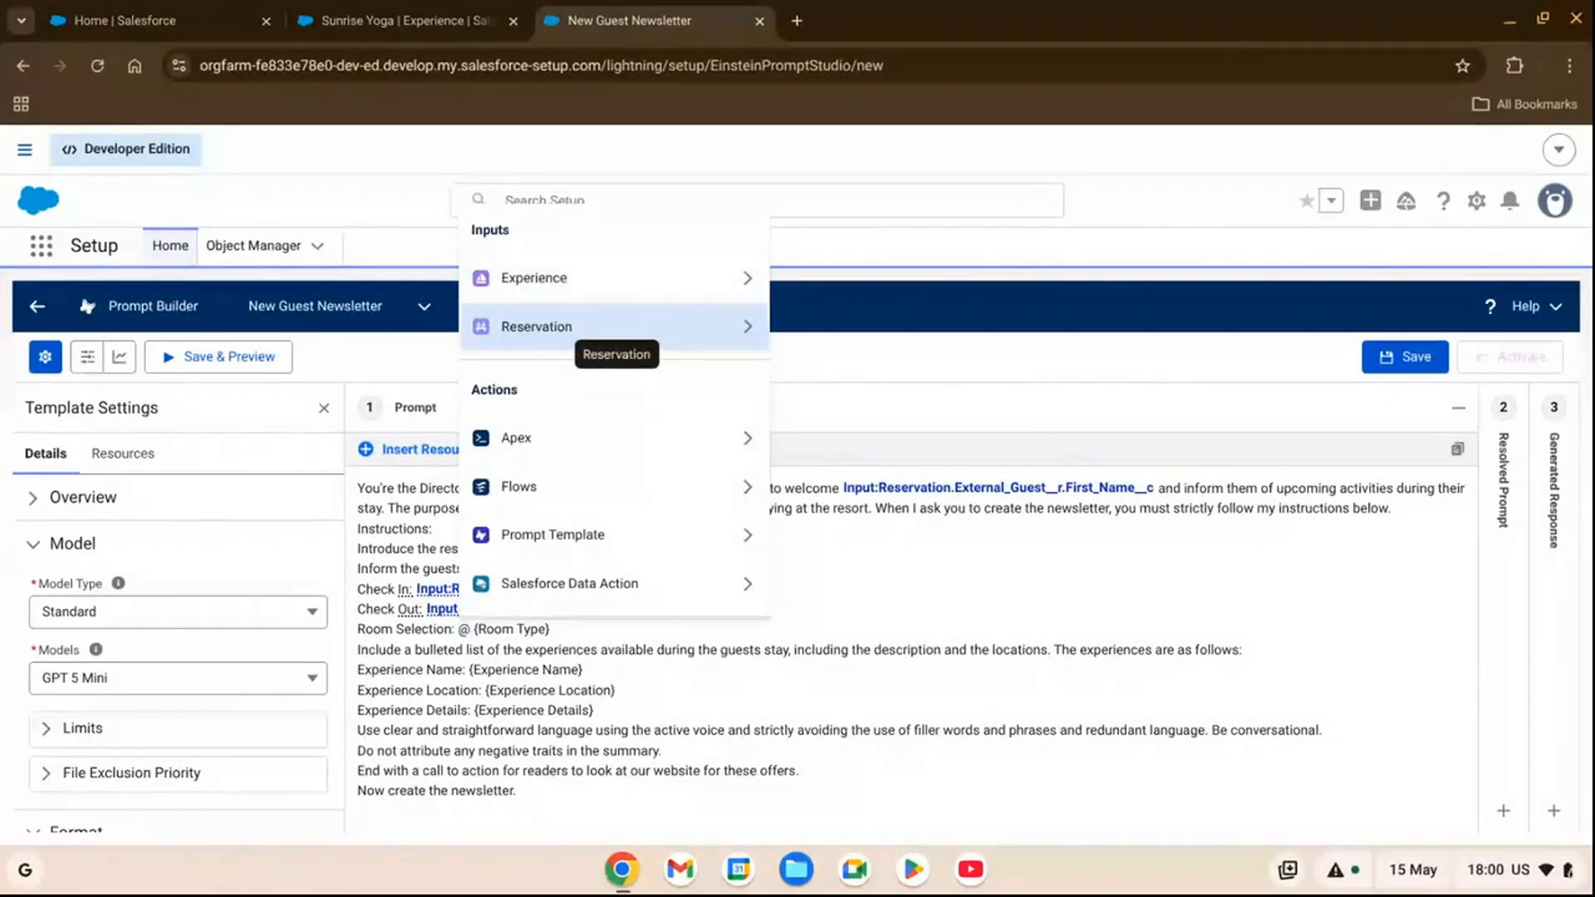
pyautogui.click(563, 329)
pyautogui.scroll(-4, 612, 428)
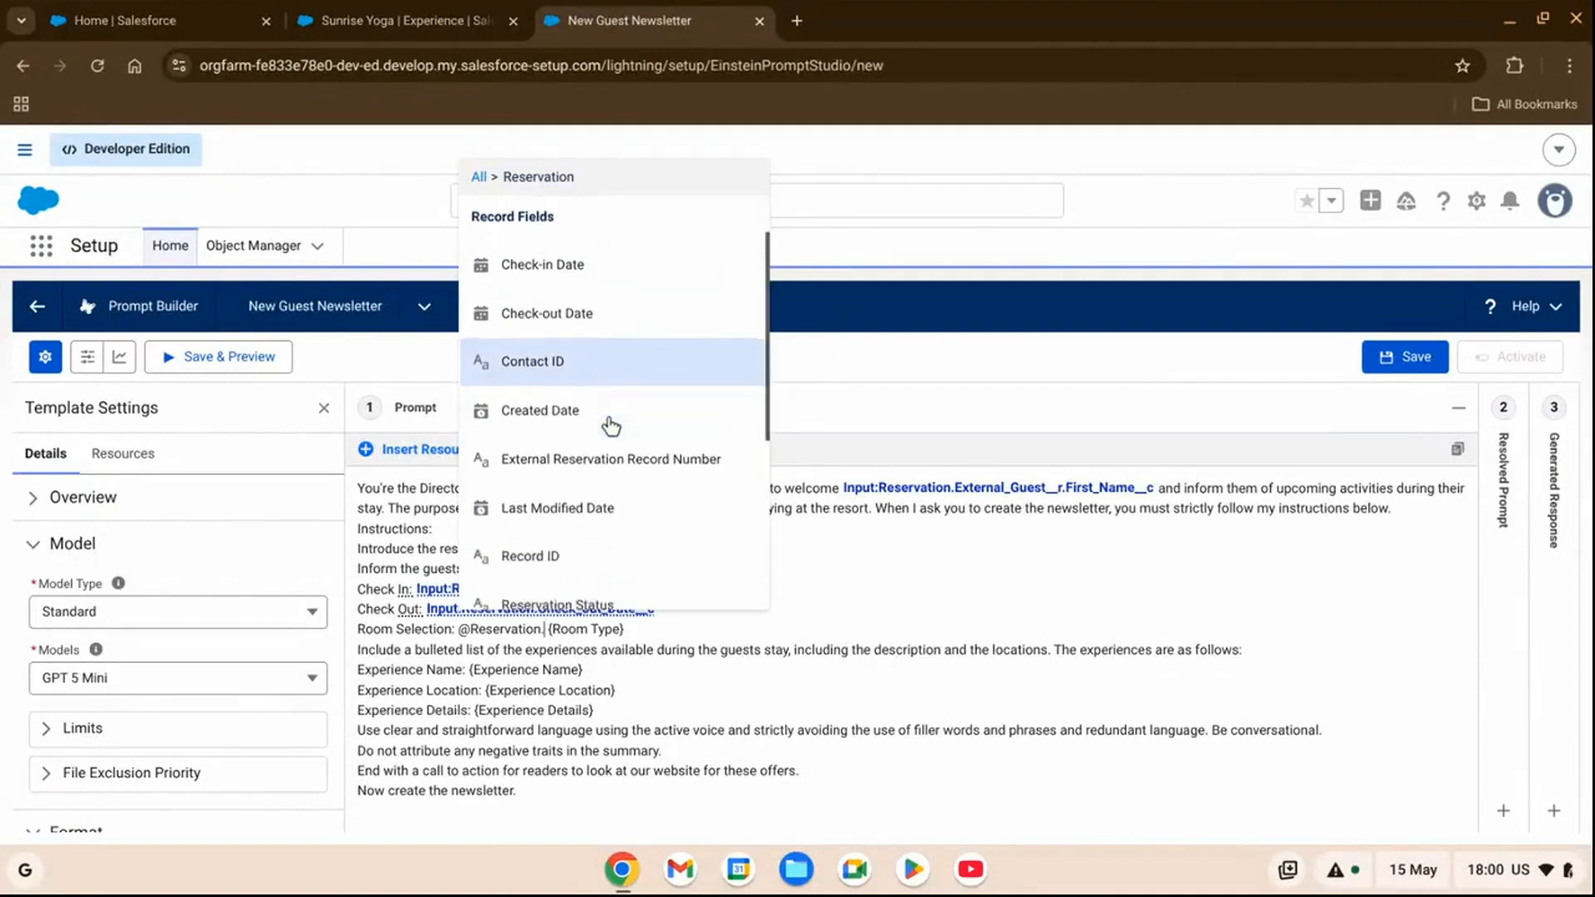
pyautogui.click(611, 432)
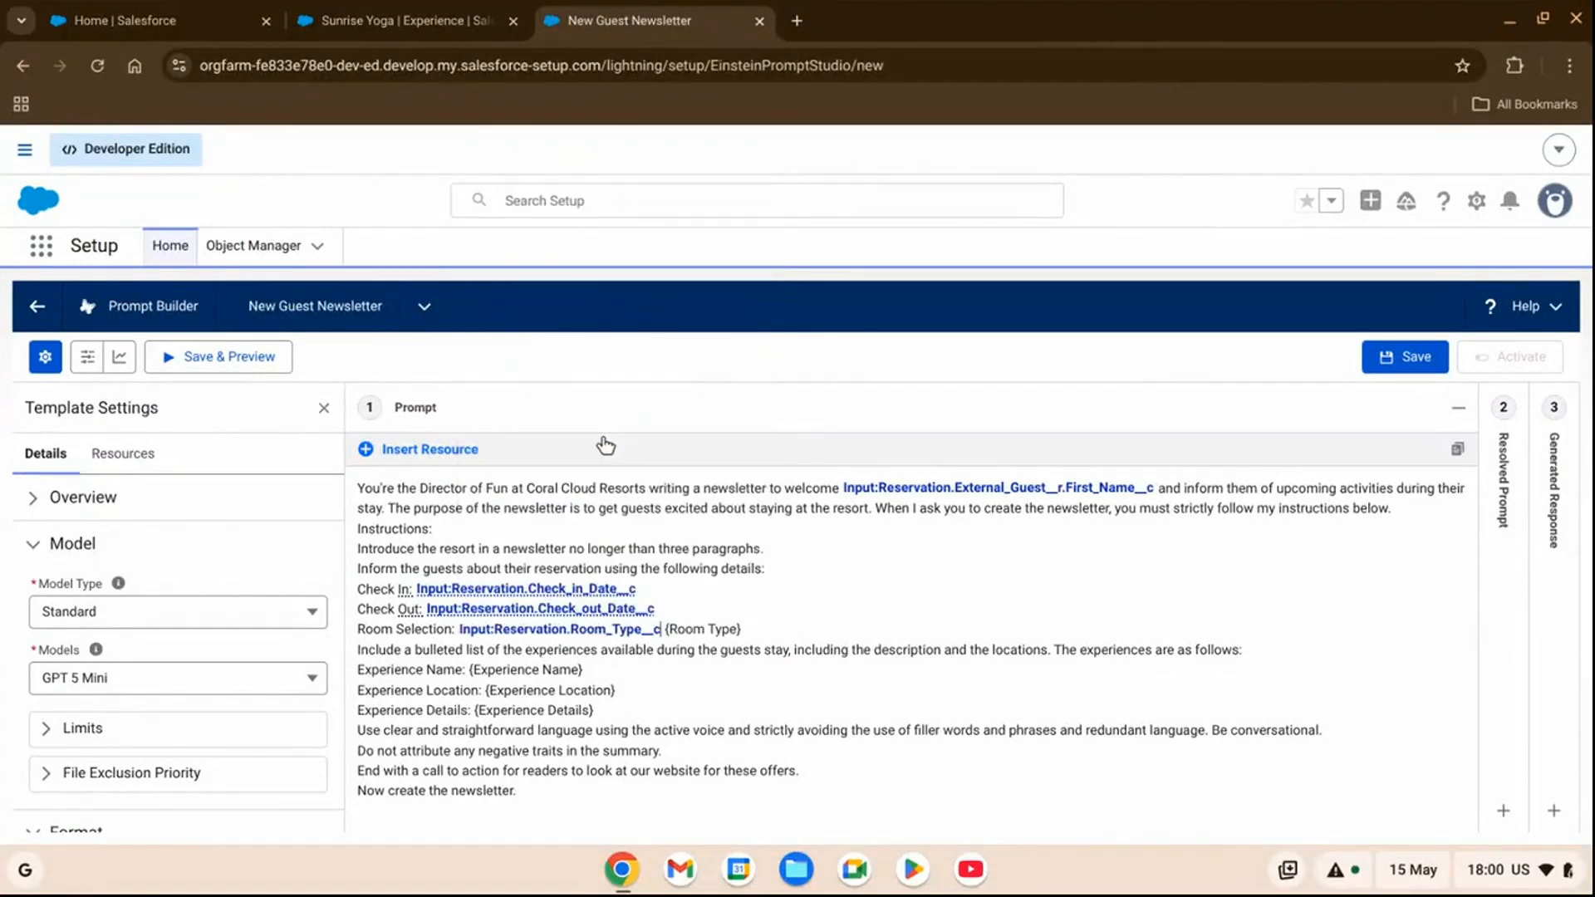
pyautogui.press('BackSpace')
pyautogui.press('BackSpace')
pyautogui.press('BackSpace')
pyautogui.press('BackSpace')
pyautogui.press('BackSpace')
pyautogui.press('BackSpace')
pyautogui.press('BackSpace')
pyautogui.press('BackSpace')
pyautogui.press('BackSpace')
pyautogui.press('BackSpace')
pyautogui.press('BackSpace')
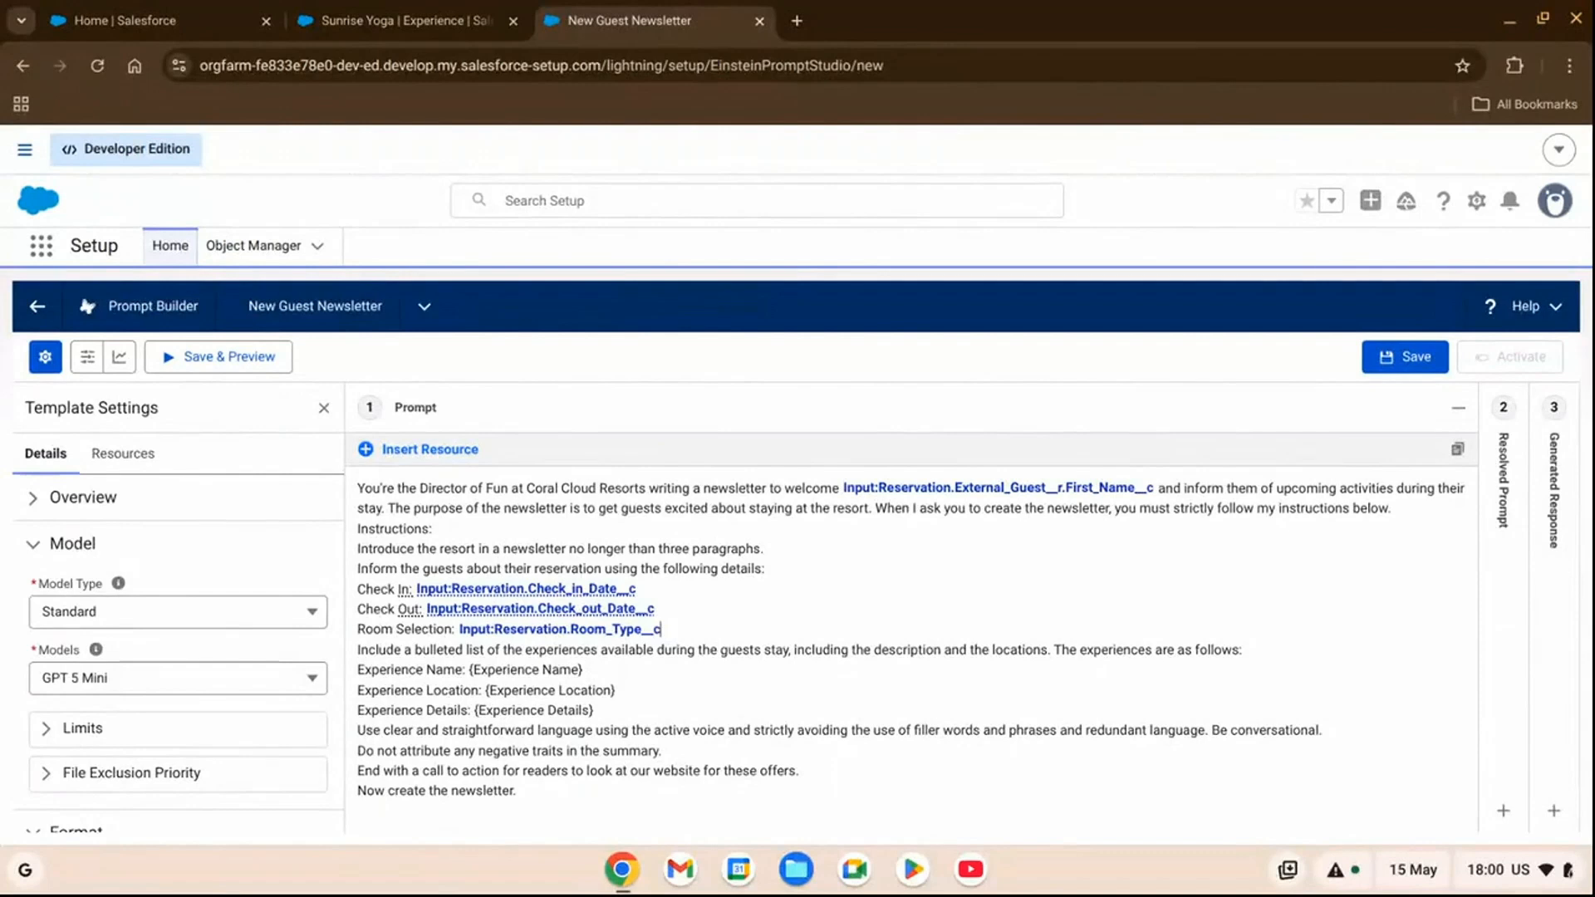
# Replace the {Experience Name} placeholder on the Experience Name line with the Experience input's Experience Name field.
pyautogui.moveTo(455, 651); pyautogui.dragTo(526, 657)
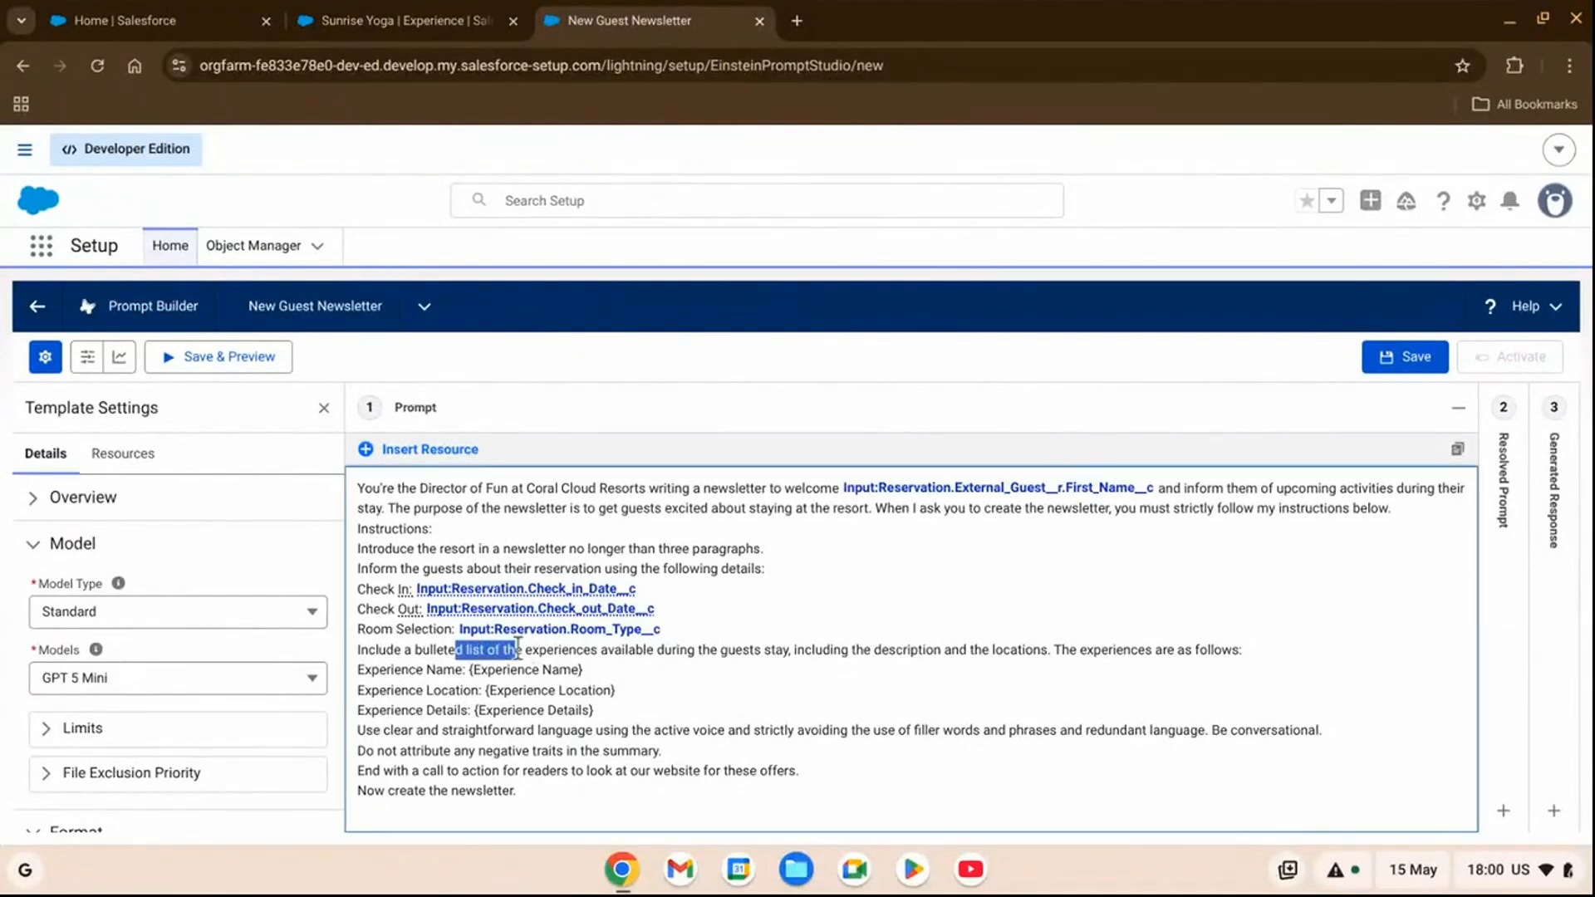
pyautogui.click(596, 670)
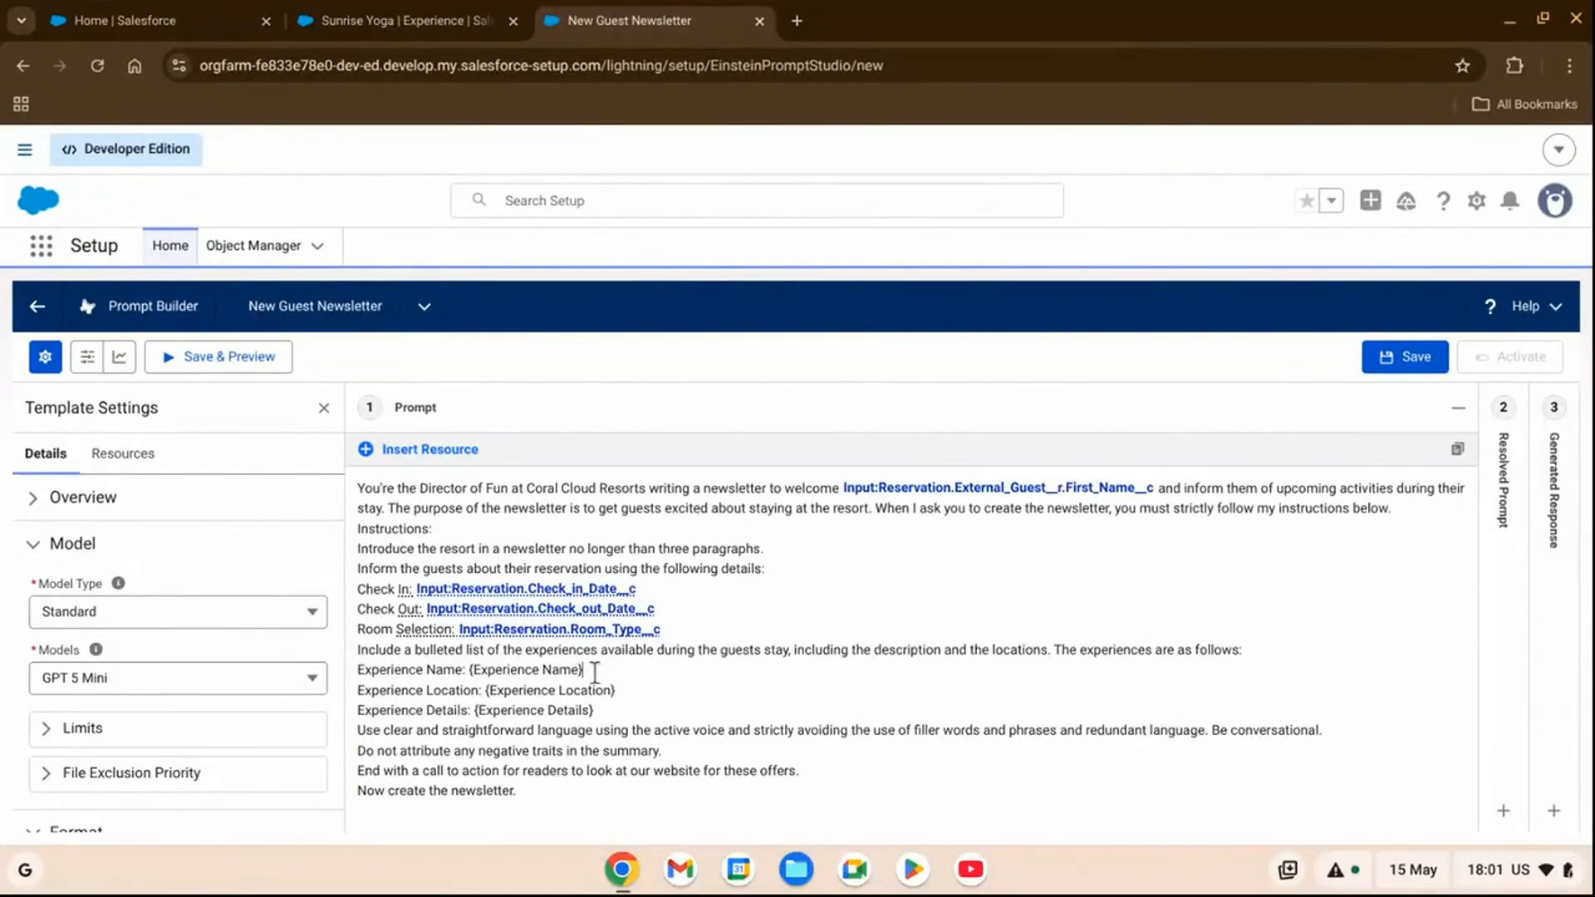
pyautogui.moveTo(596, 669); pyautogui.dragTo(533, 670)
pyautogui.moveTo(490, 670); pyautogui.dragTo(469, 670)
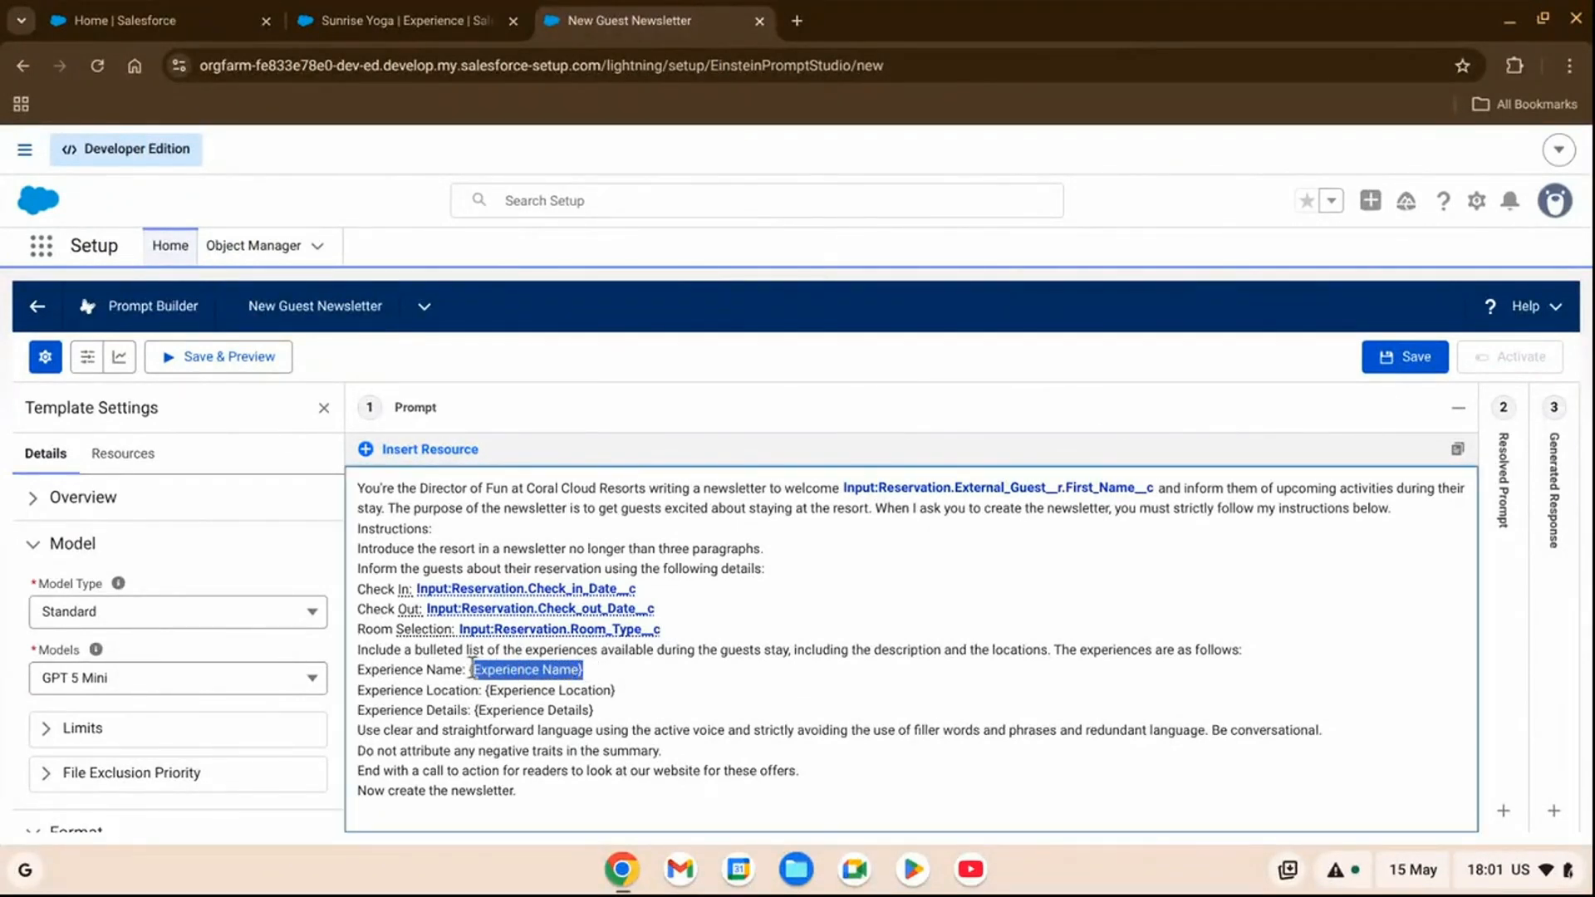
pyautogui.click(432, 452)
pyautogui.click(616, 321)
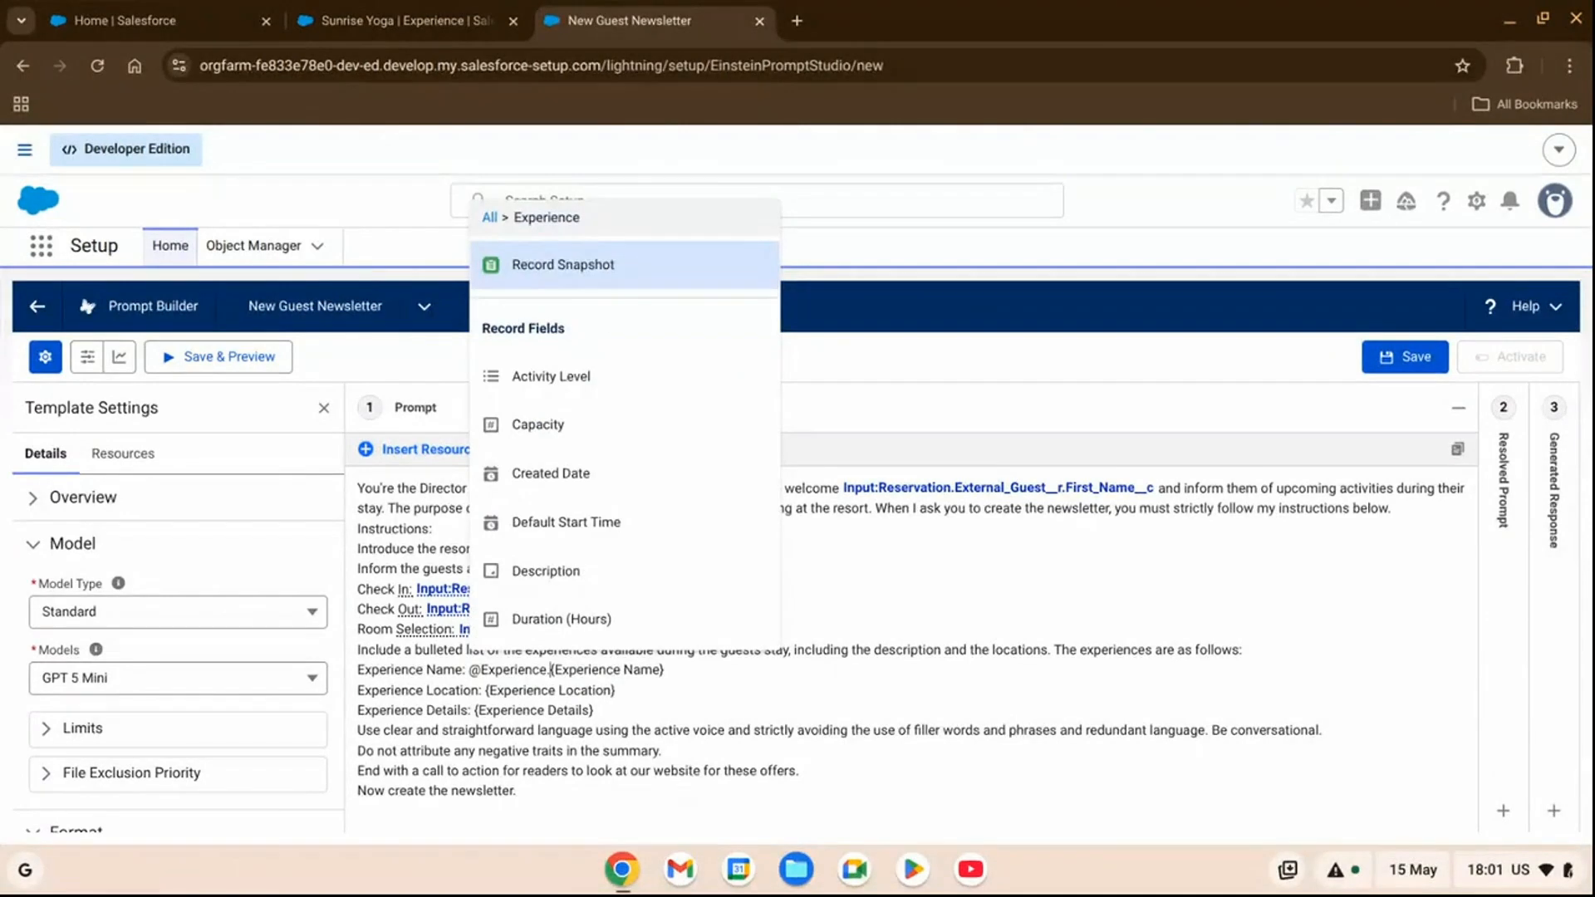
pyautogui.scroll(-3, 612, 438)
pyautogui.click(596, 540)
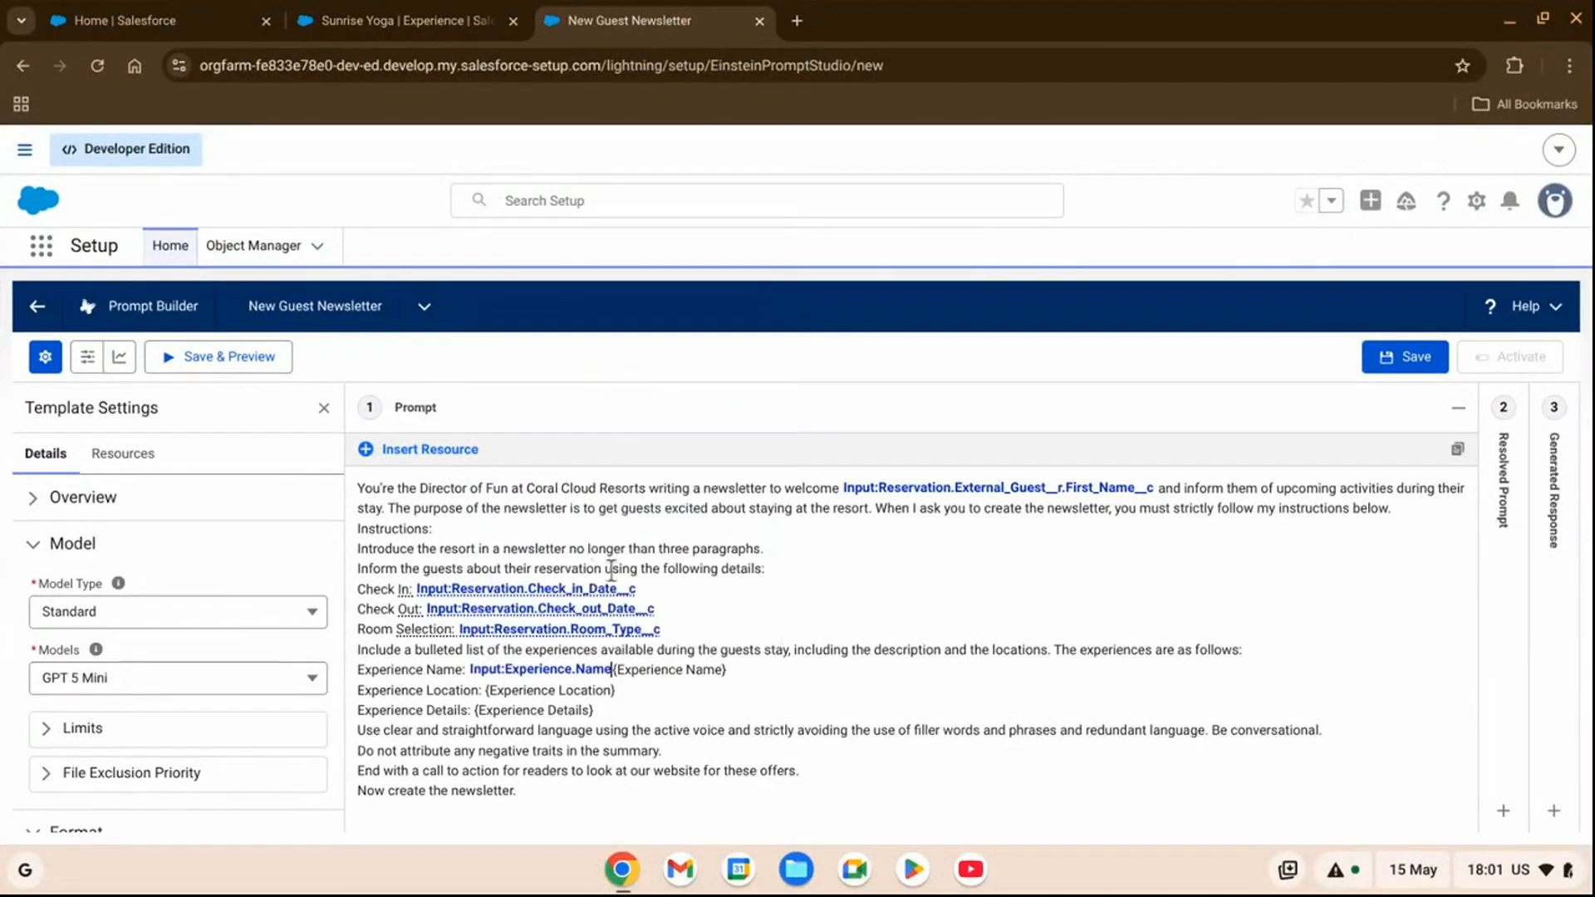
pyautogui.press('BackSpace')
pyautogui.press('BackSpace')
pyautogui.press('BackSpace')
pyautogui.press('BackSpace')
pyautogui.press('BackSpace')
pyautogui.press('BackSpace')
pyautogui.press('BackSpace')
pyautogui.press('BackSpace')
# Replace the {Experience Location} placeholder on the Experience Location line with the Experience input's Location field.
pyautogui.click(642, 691)
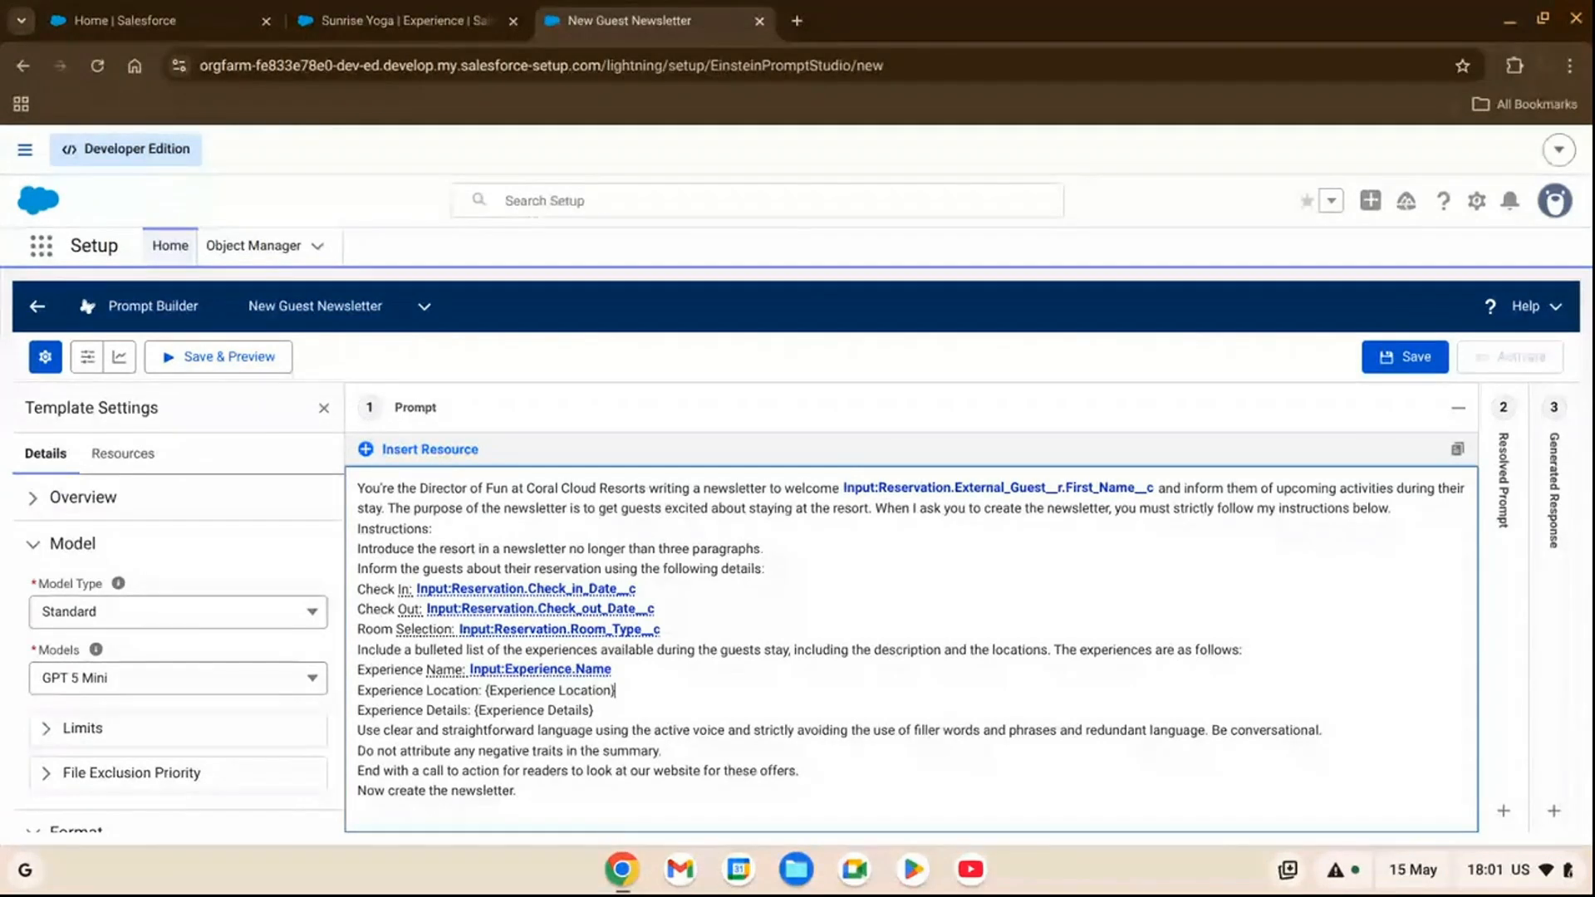
pyautogui.moveTo(615, 690); pyautogui.dragTo(486, 690)
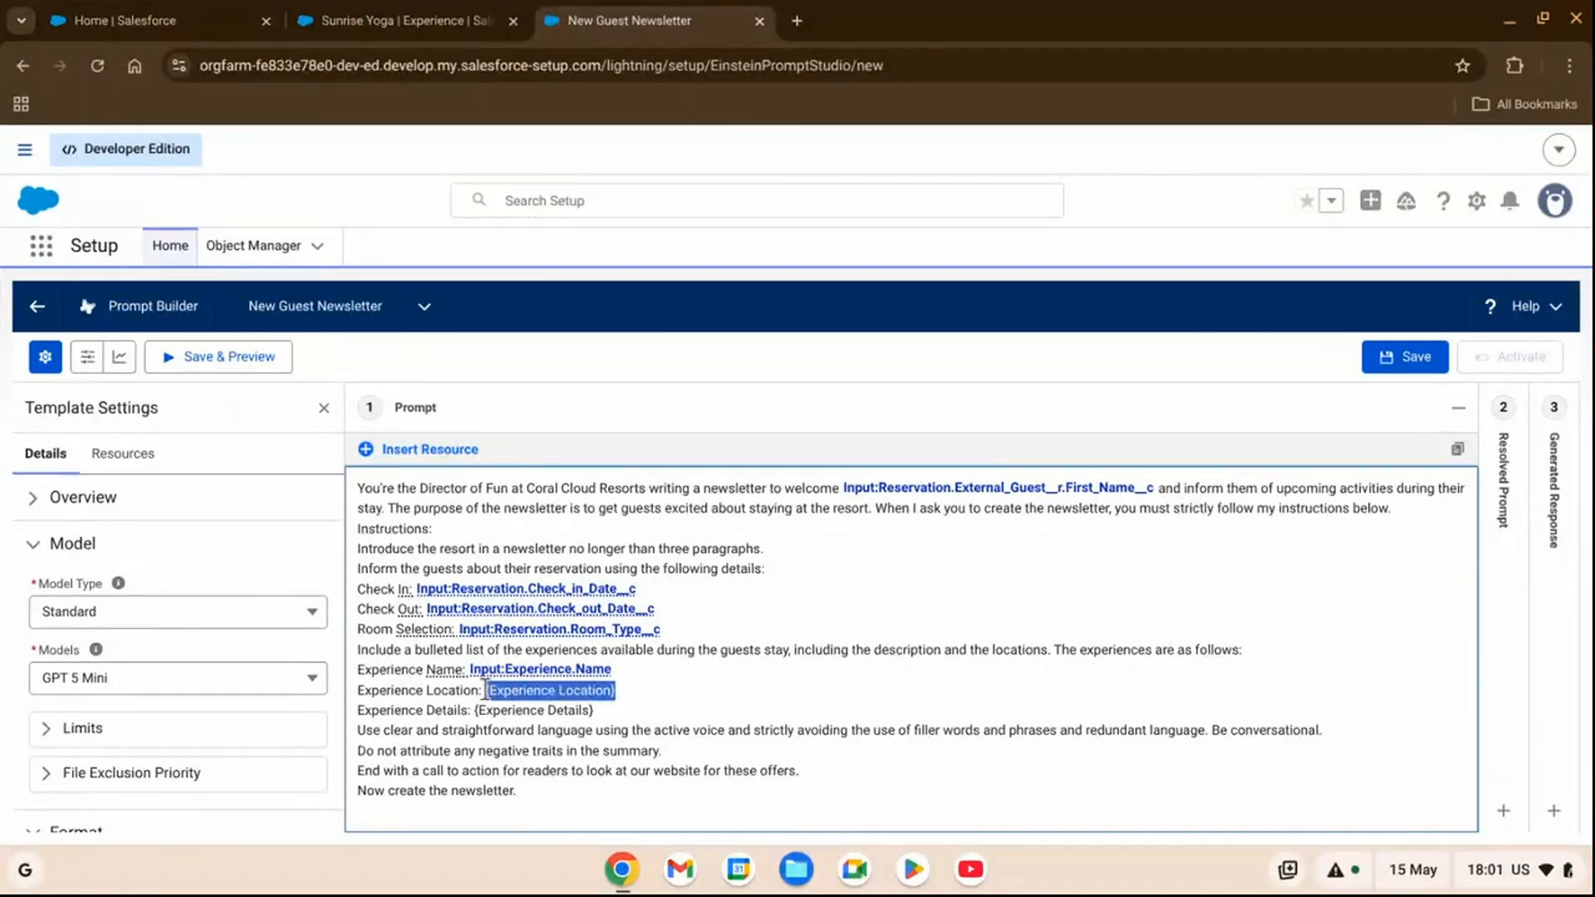
pyautogui.click(430, 450)
pyautogui.click(626, 349)
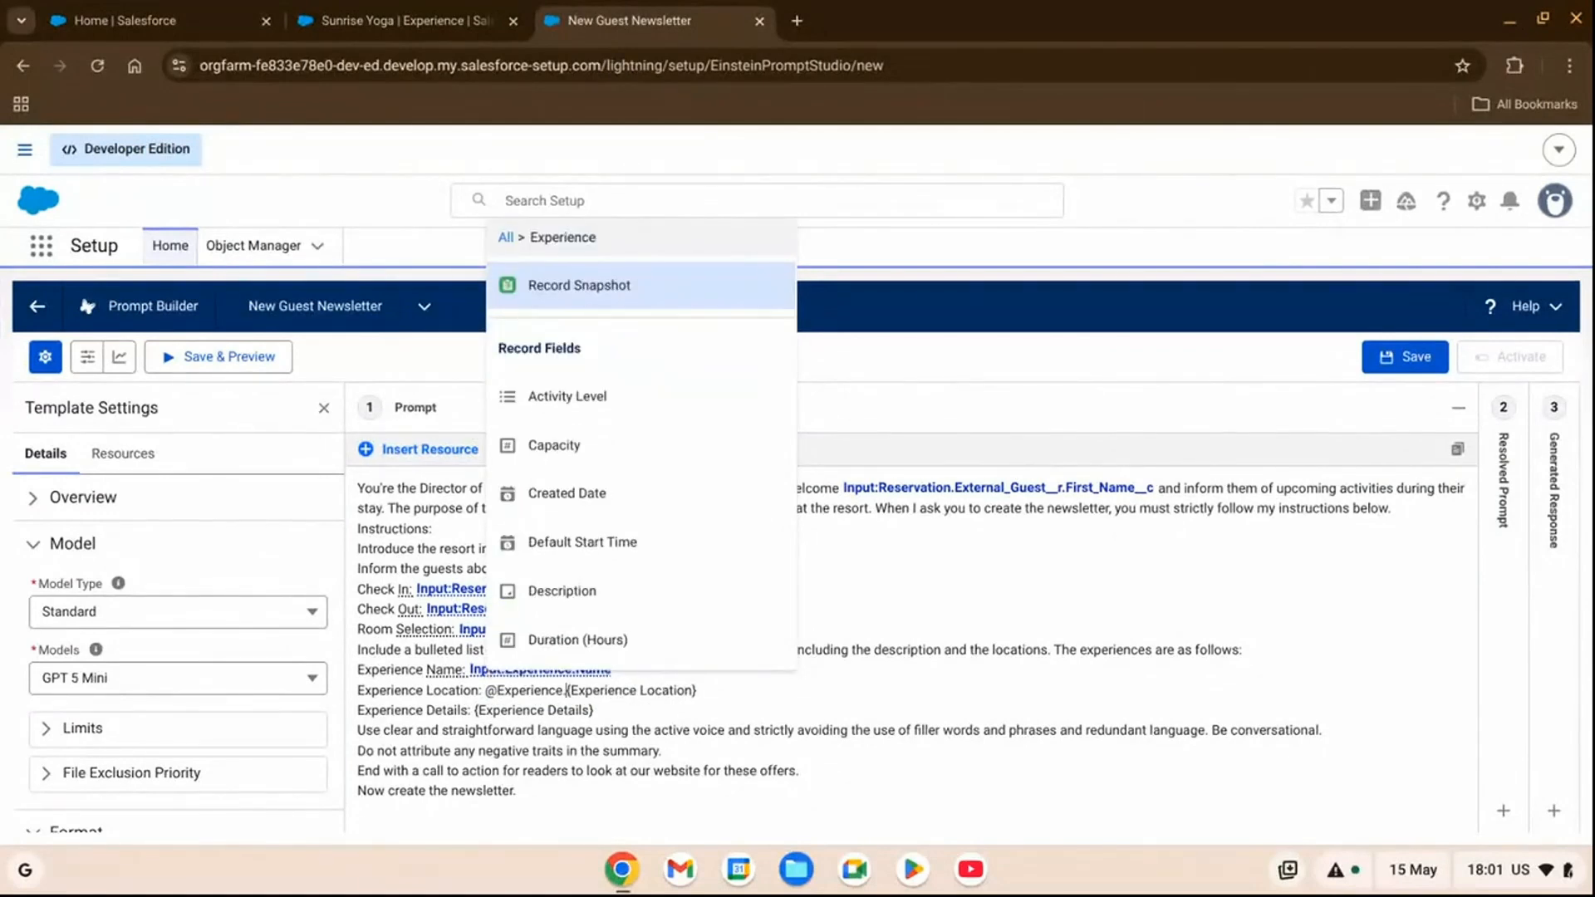
pyautogui.scroll(-2, 598, 470)
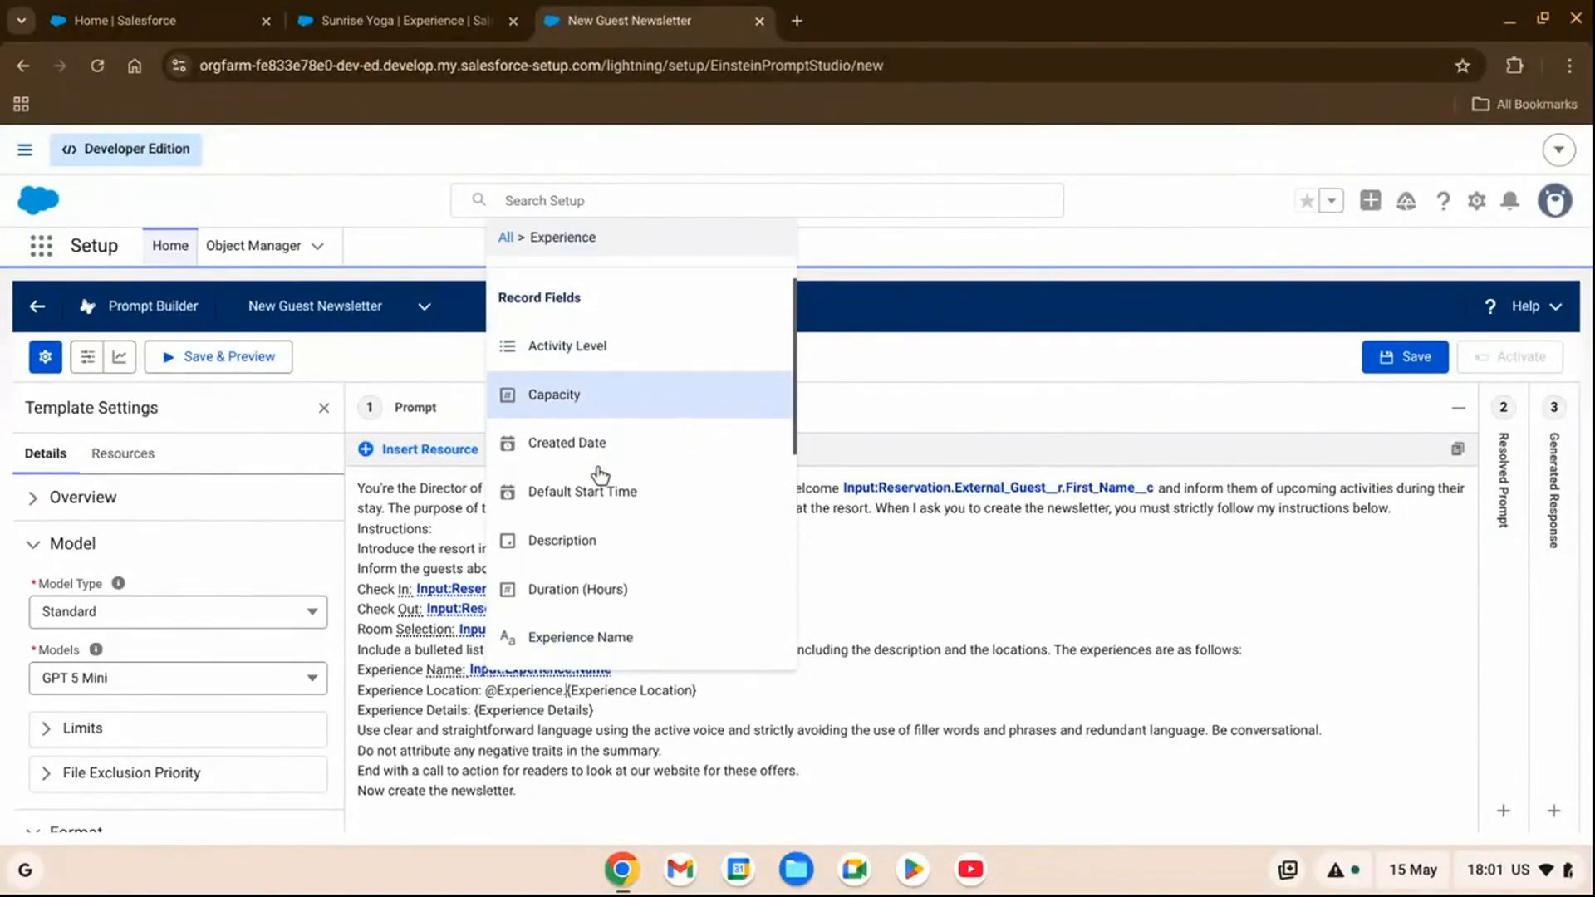
pyautogui.scroll(-3, 599, 473)
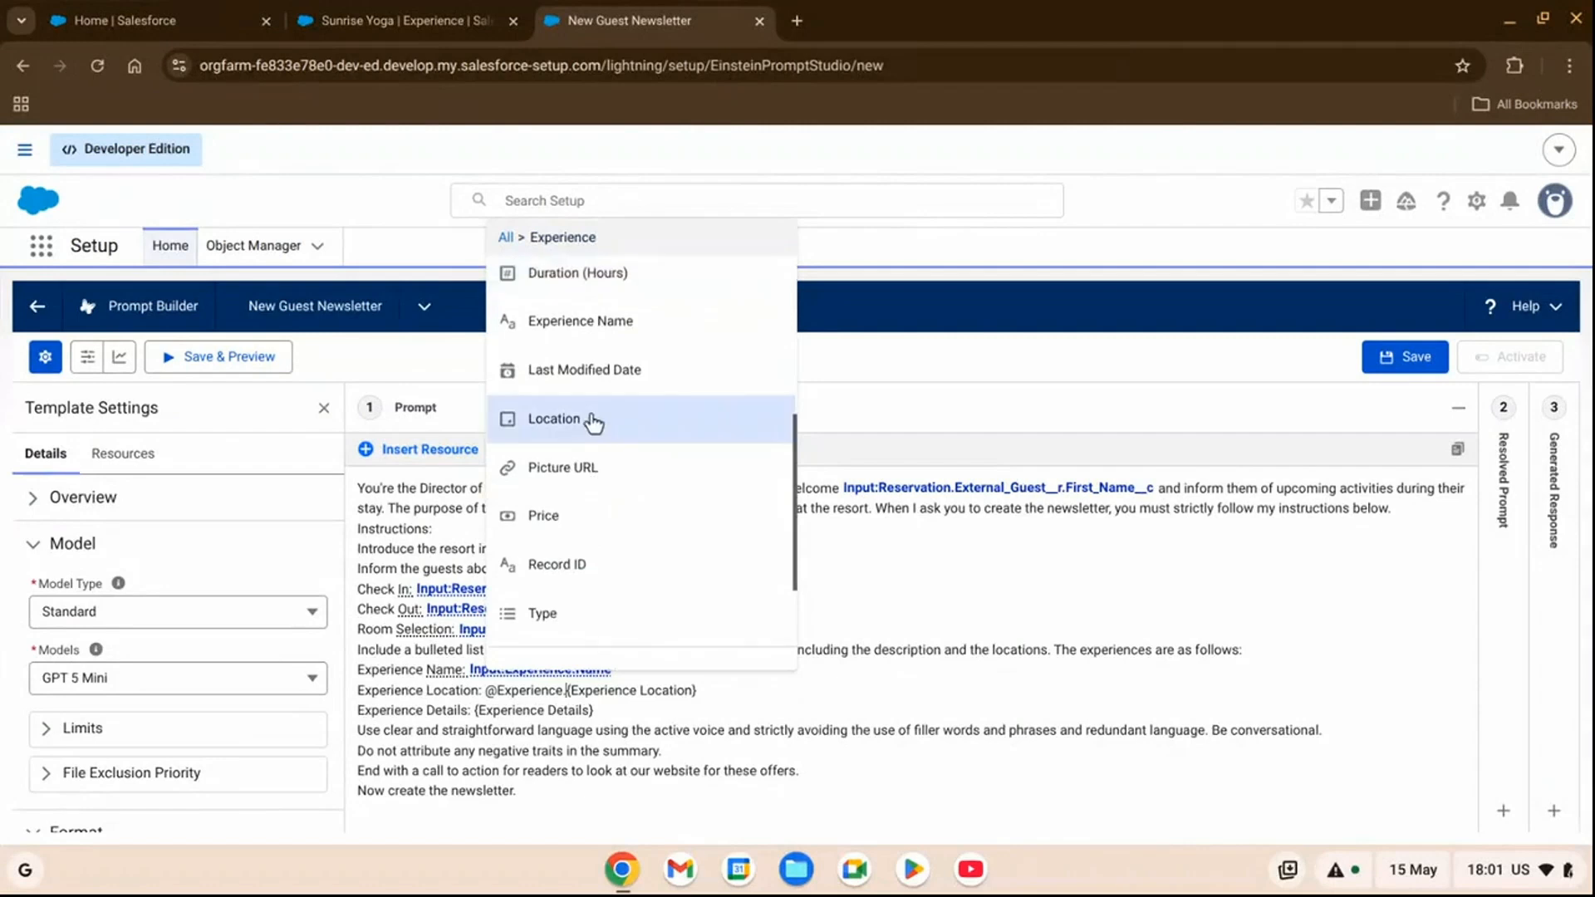
pyautogui.click(591, 420)
pyautogui.click(825, 698)
pyautogui.press('BackSpace')
pyautogui.press('BackSpace')
pyautogui.press('BackSpace')
pyautogui.press('BackSpace')
pyautogui.press('BackSpace')
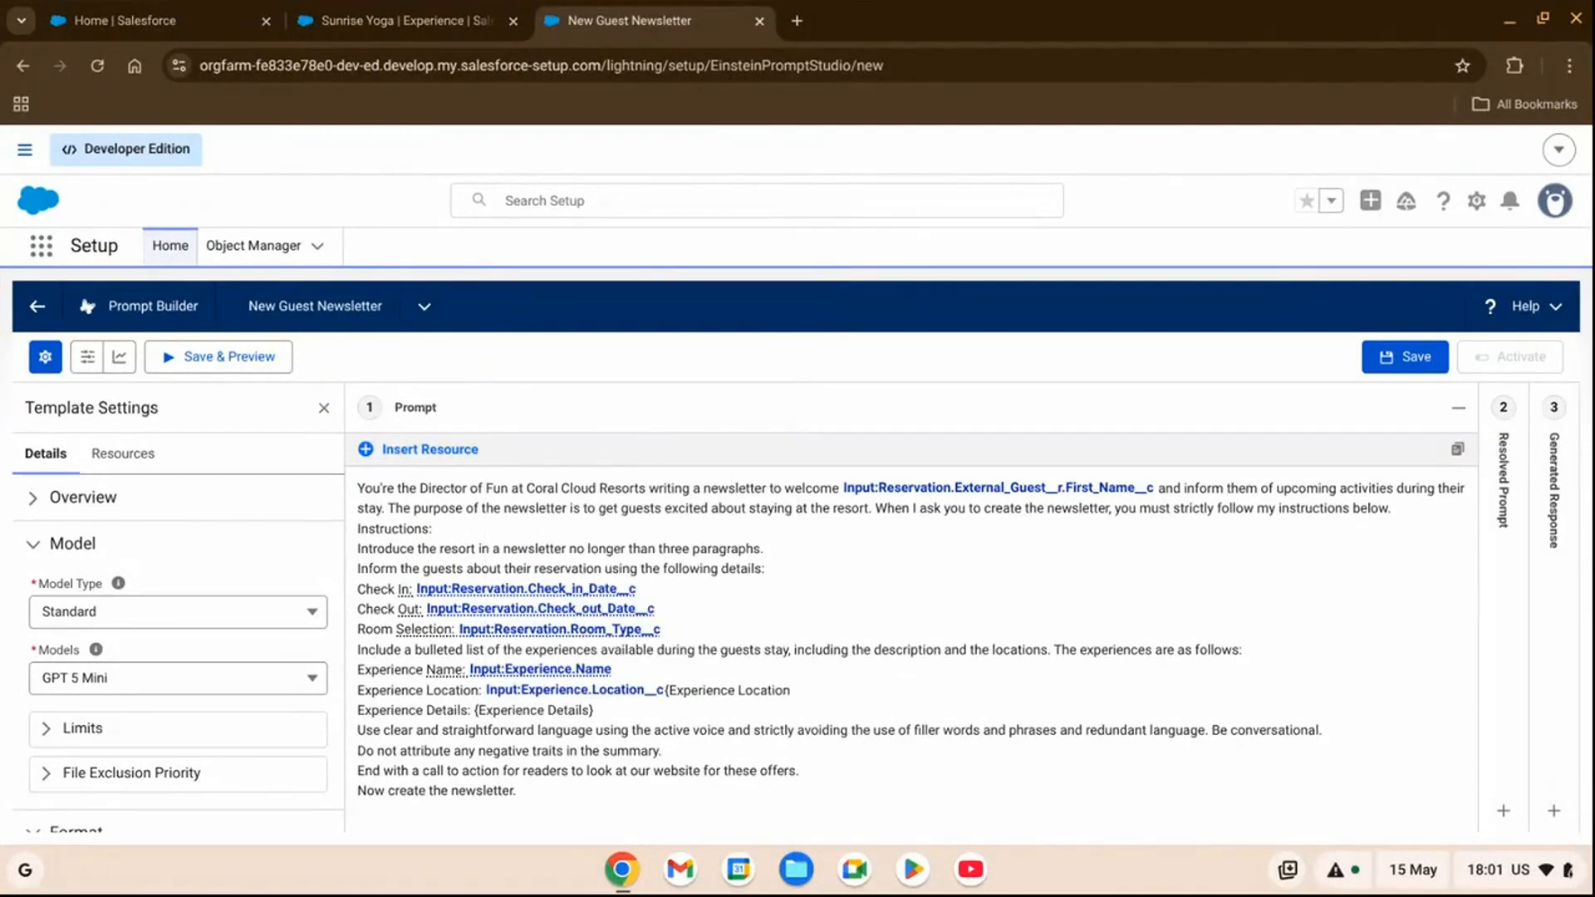
pyautogui.press('BackSpace')
pyautogui.press('BackSpace')
pyautogui.press('BackSpace')
pyautogui.press('BackSpace')
pyautogui.press('BackSpace')
pyautogui.press('BackSpace')
pyautogui.press('BackSpace')
pyautogui.press('BackSpace')
pyautogui.press('BackSpace')
pyautogui.press('BackSpace')
pyautogui.press('BackSpace')
pyautogui.press('BackSpace')
pyautogui.press('BackSpace')
pyautogui.press('BackSpace')
# Replace the {Experience Details} placeholder on the Experience Details line with the Experience input's Description field.
pyautogui.moveTo(622, 711); pyautogui.dragTo(476, 721)
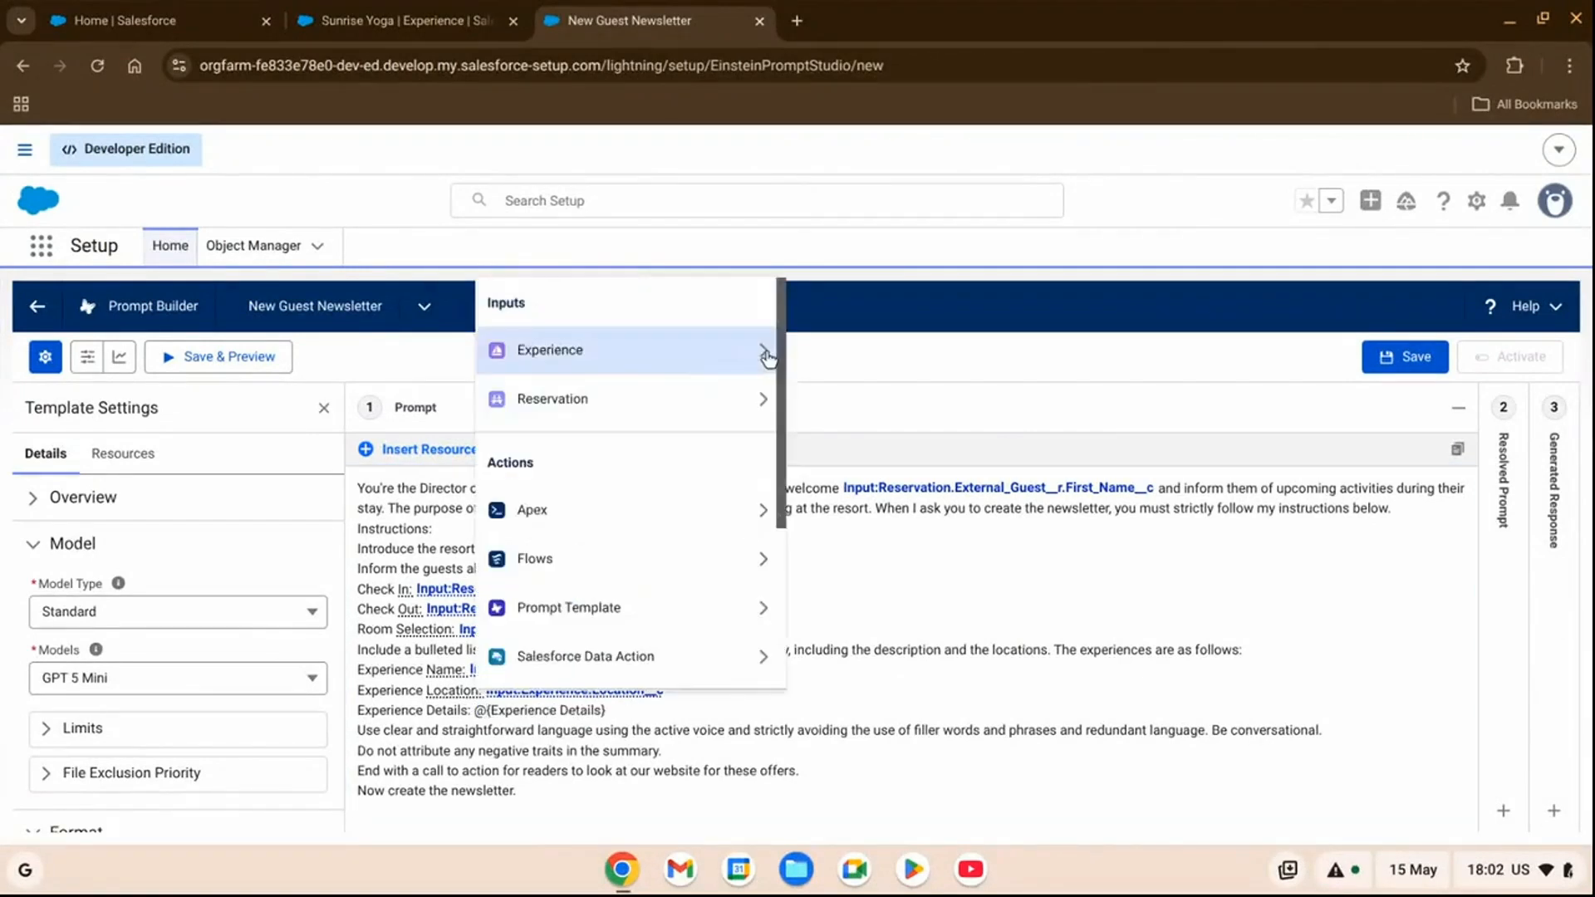
pyautogui.click(766, 355)
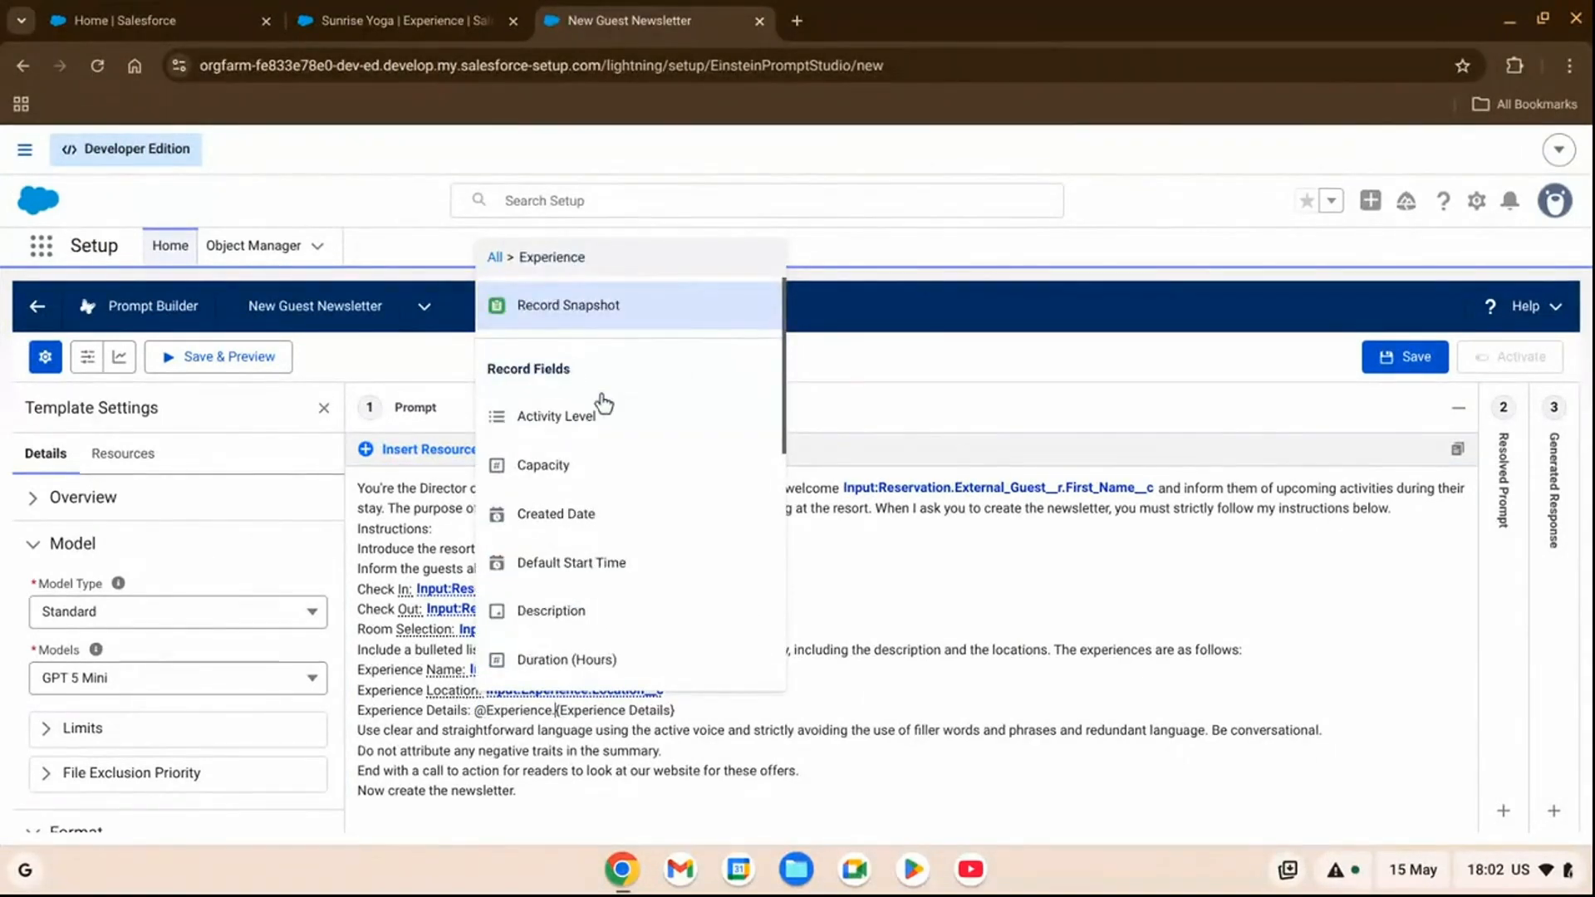
pyautogui.scroll(-1, 590, 415)
pyautogui.click(582, 574)
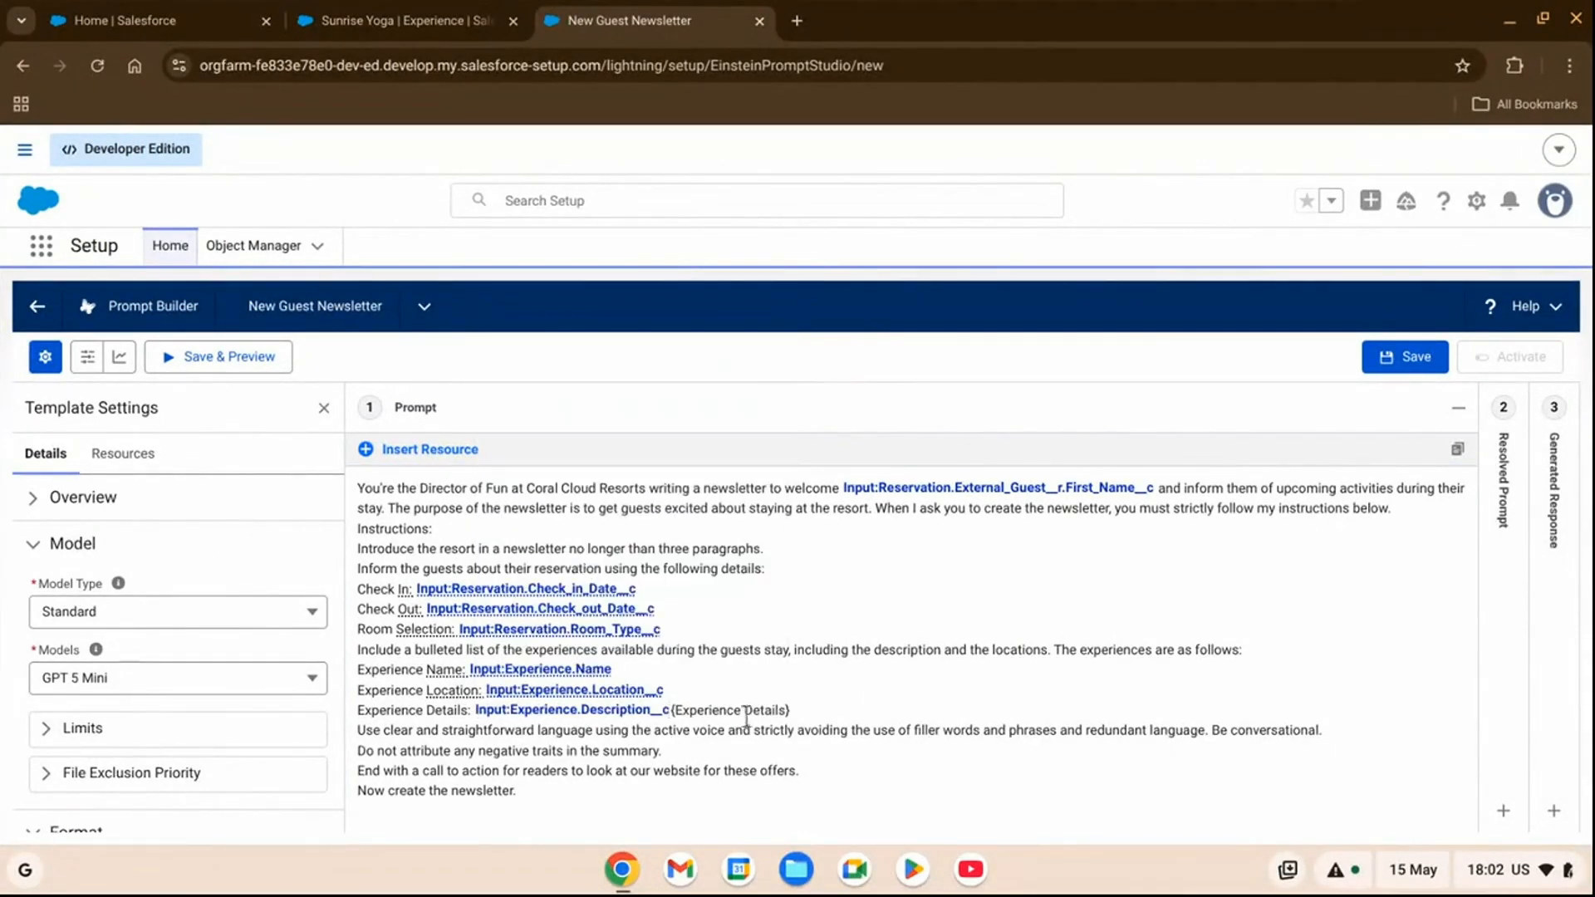
pyautogui.press('BackSpace')
pyautogui.press('BackSpace')
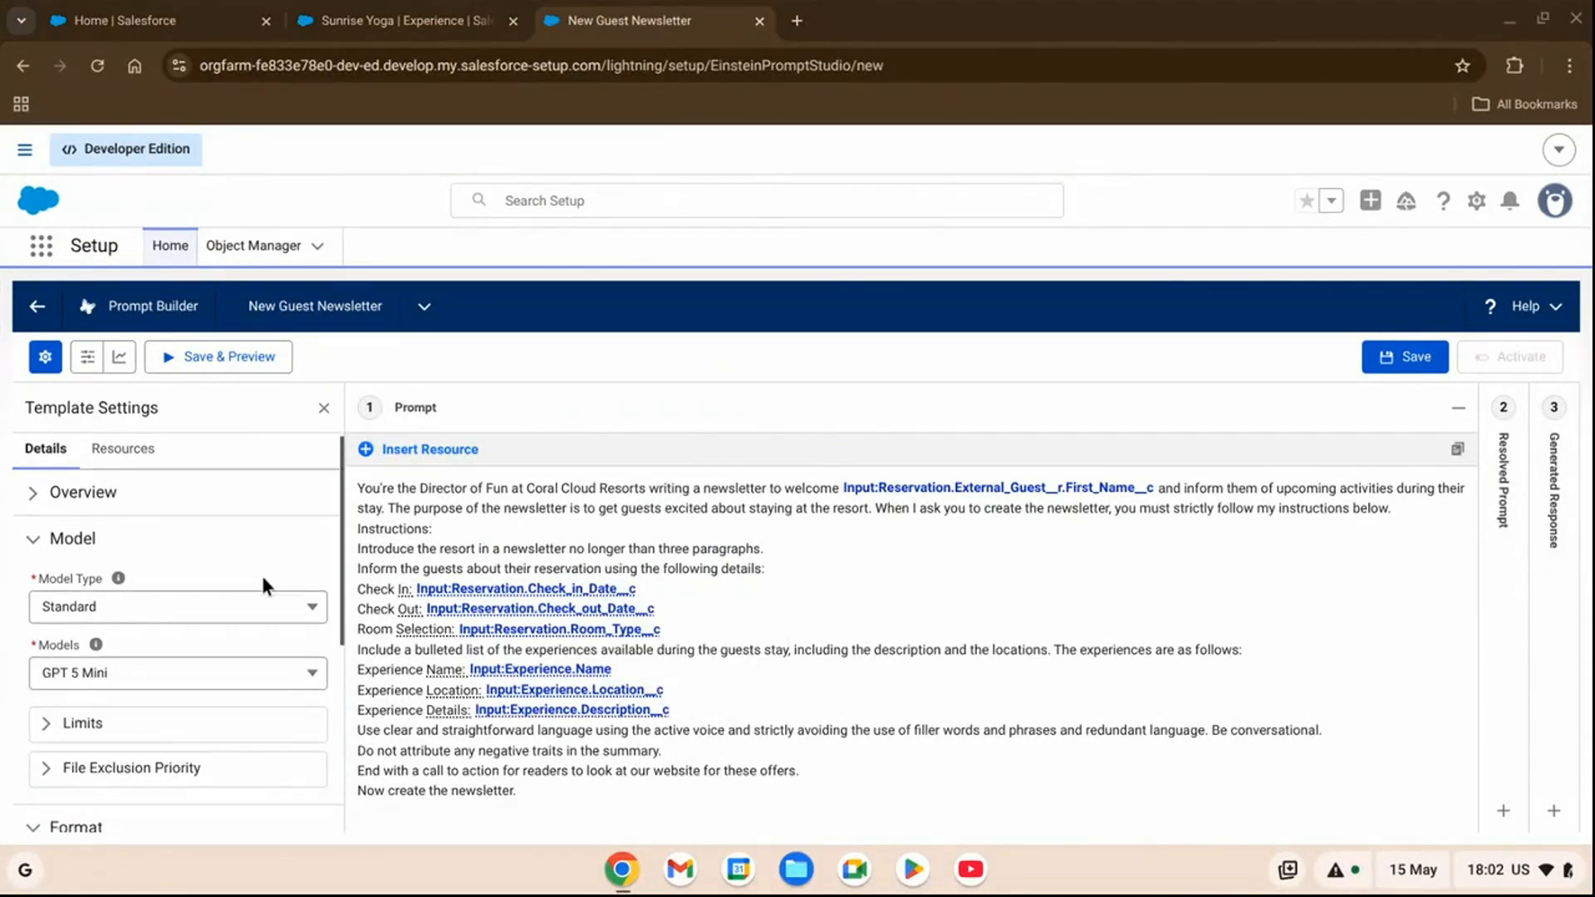
# Set the template's model to GPT 4 Omni Mini and save the prompt template.
pyautogui.scroll(-1, 261, 573)
pyautogui.click(252, 633)
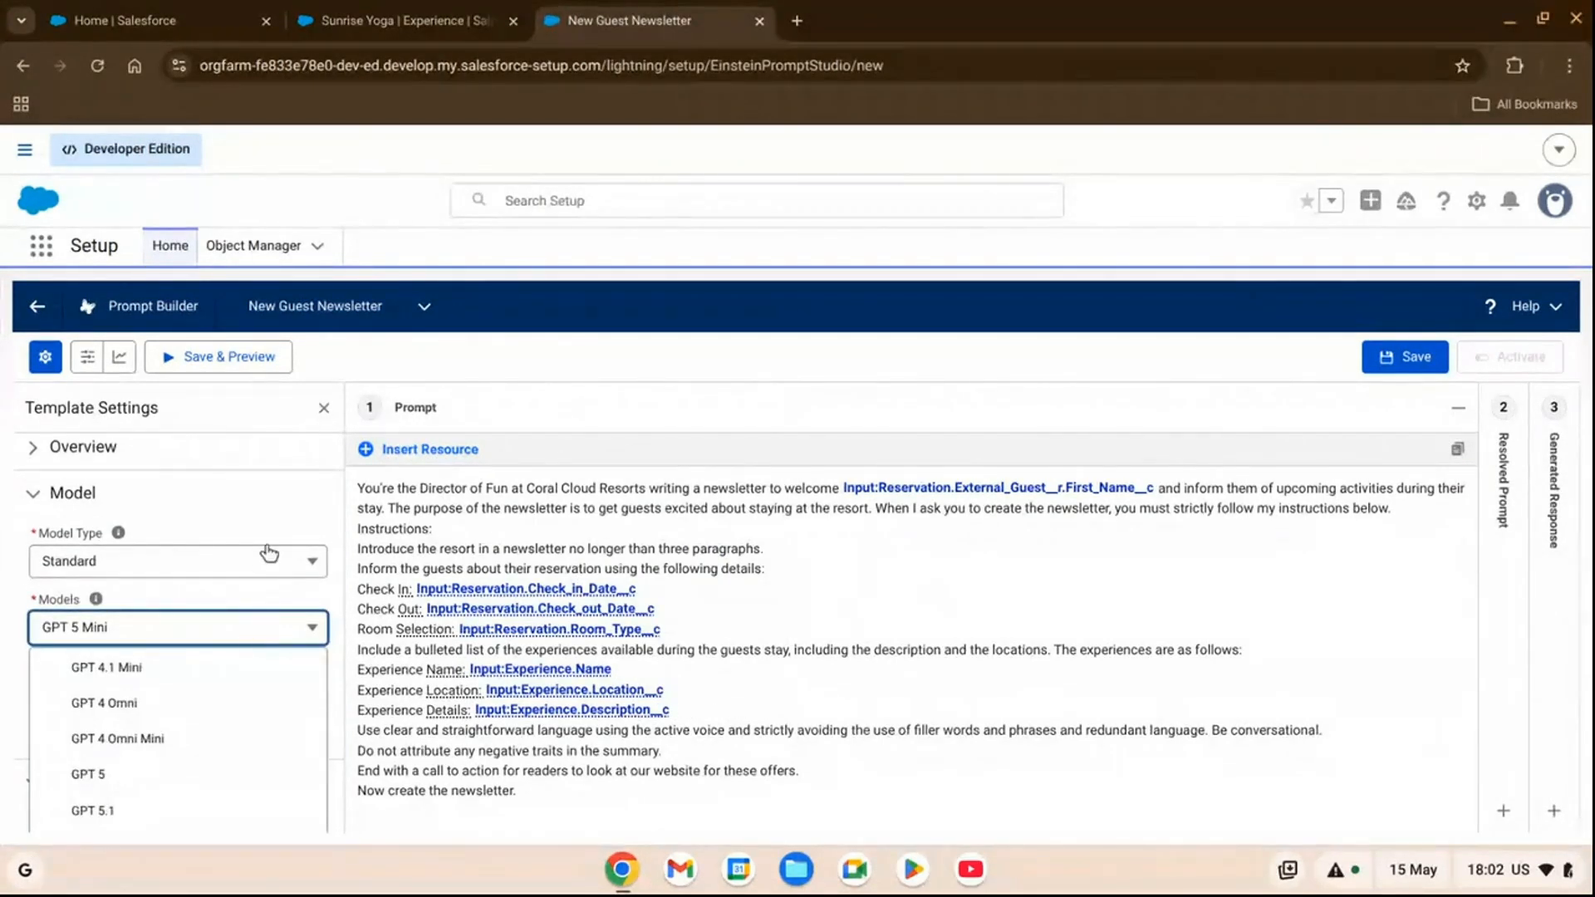
pyautogui.scroll(-1, 268, 557)
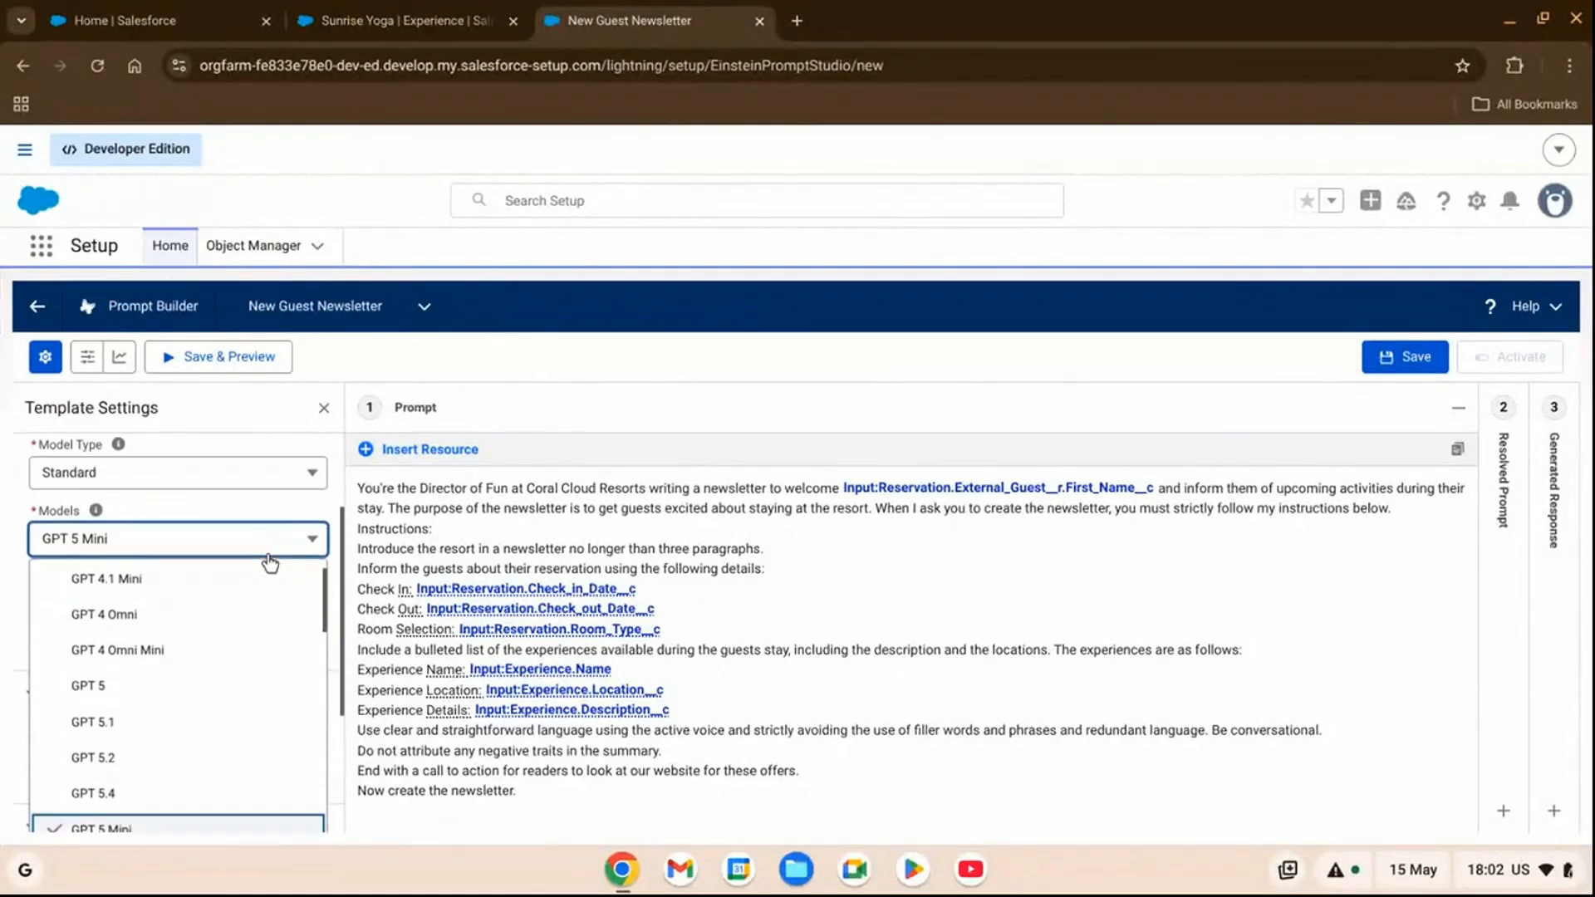
pyautogui.click(213, 650)
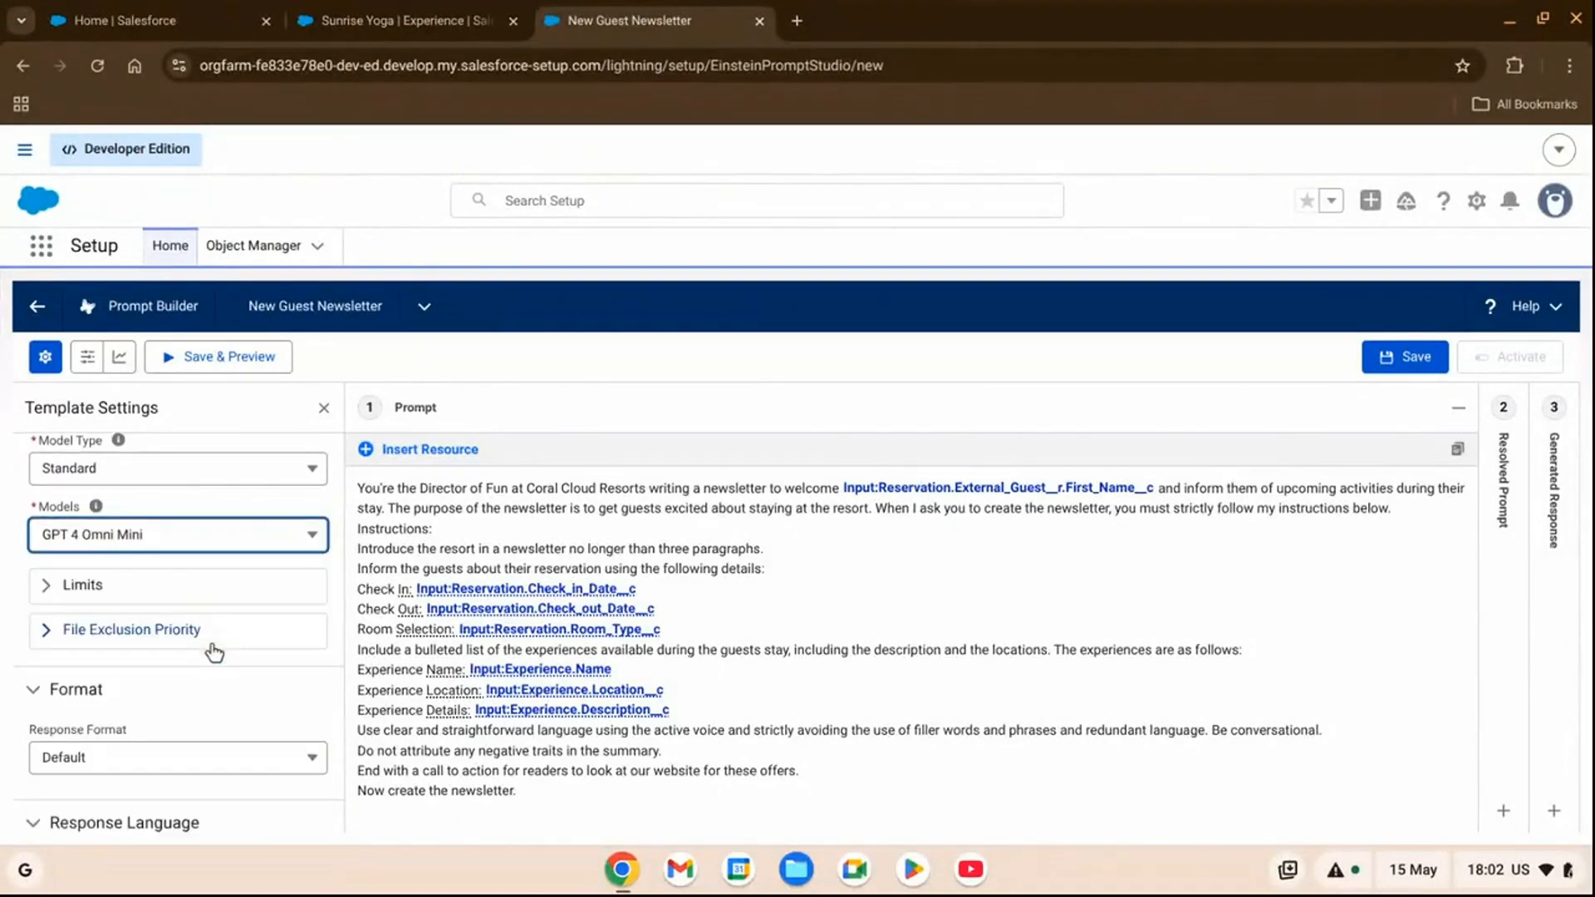
pyautogui.click(1412, 357)
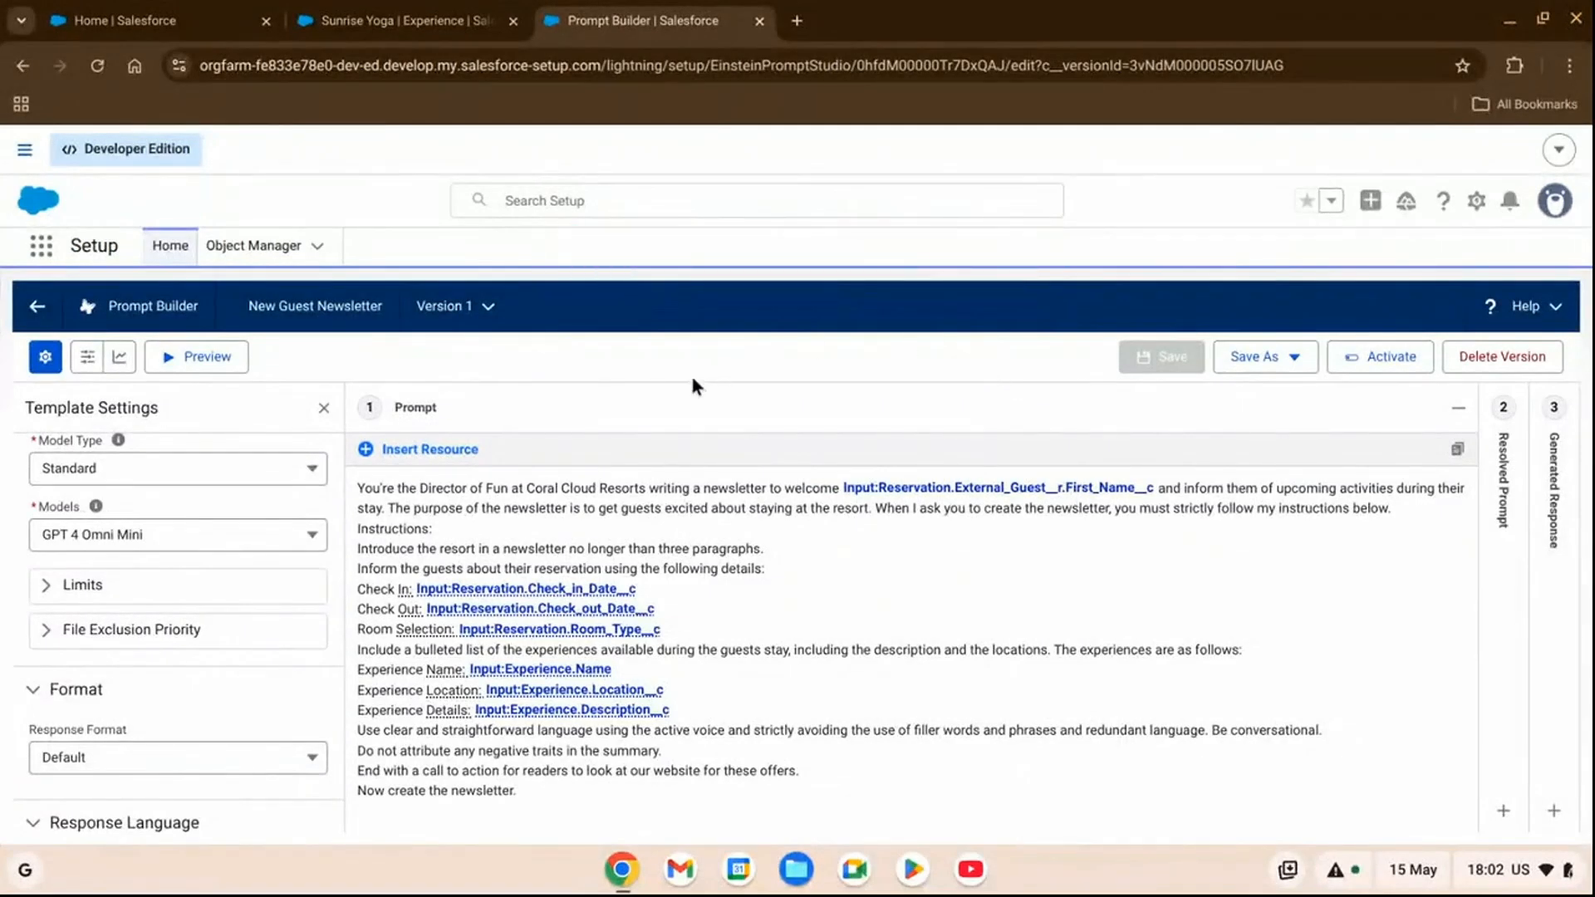
# Set the preview inputs to the first external reservation matching "er" and the Sunrise Yoga experience.
pyautogui.click(212, 366)
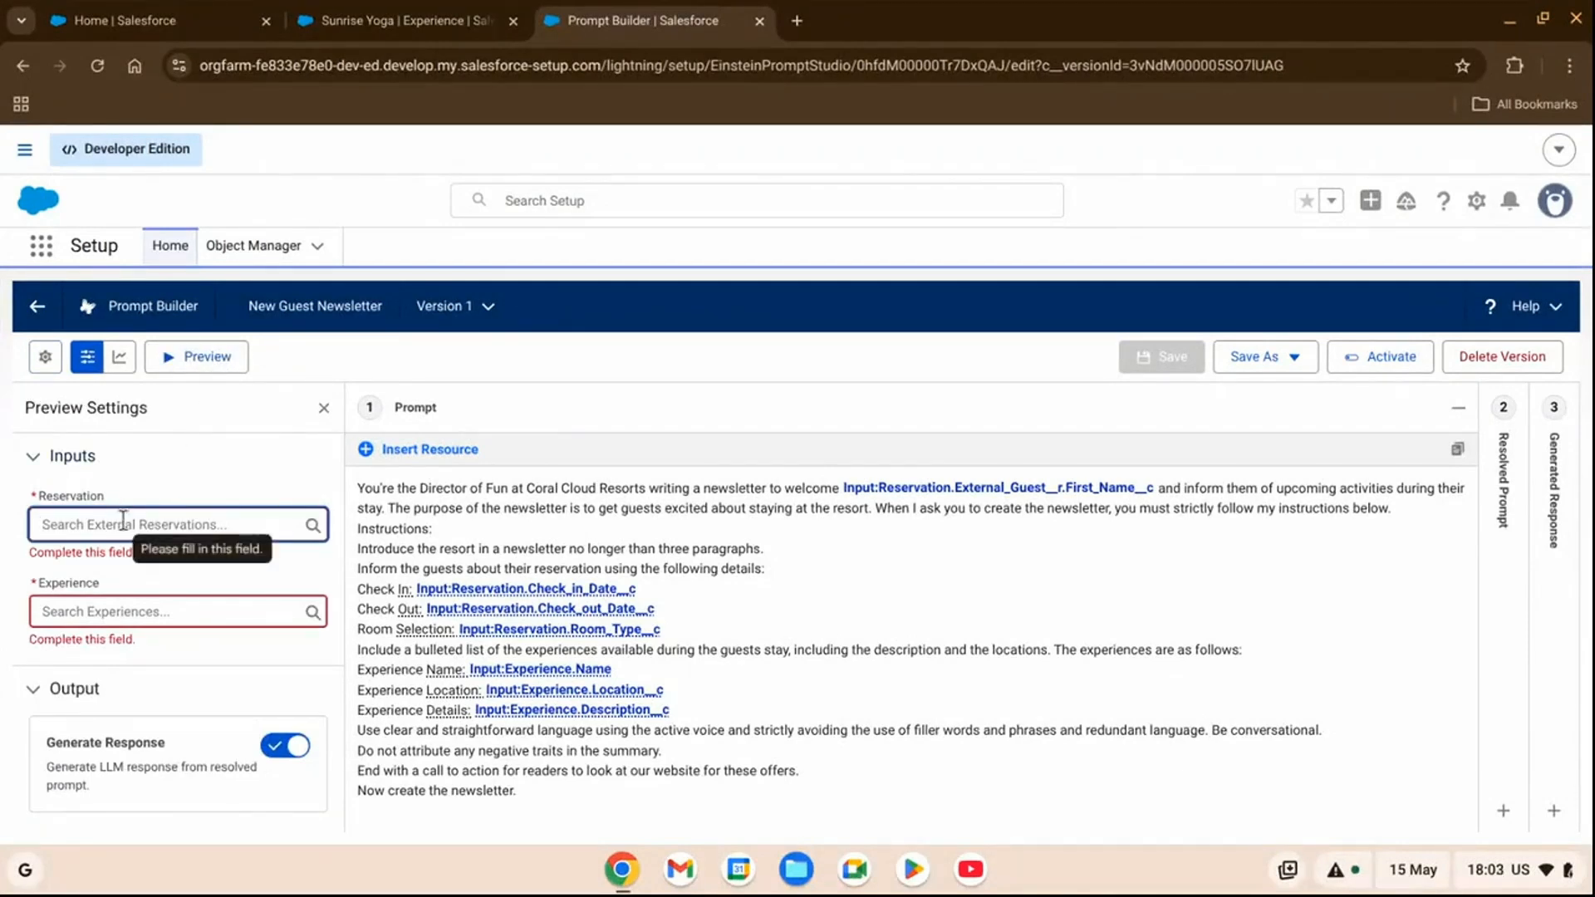
pyautogui.write('er')
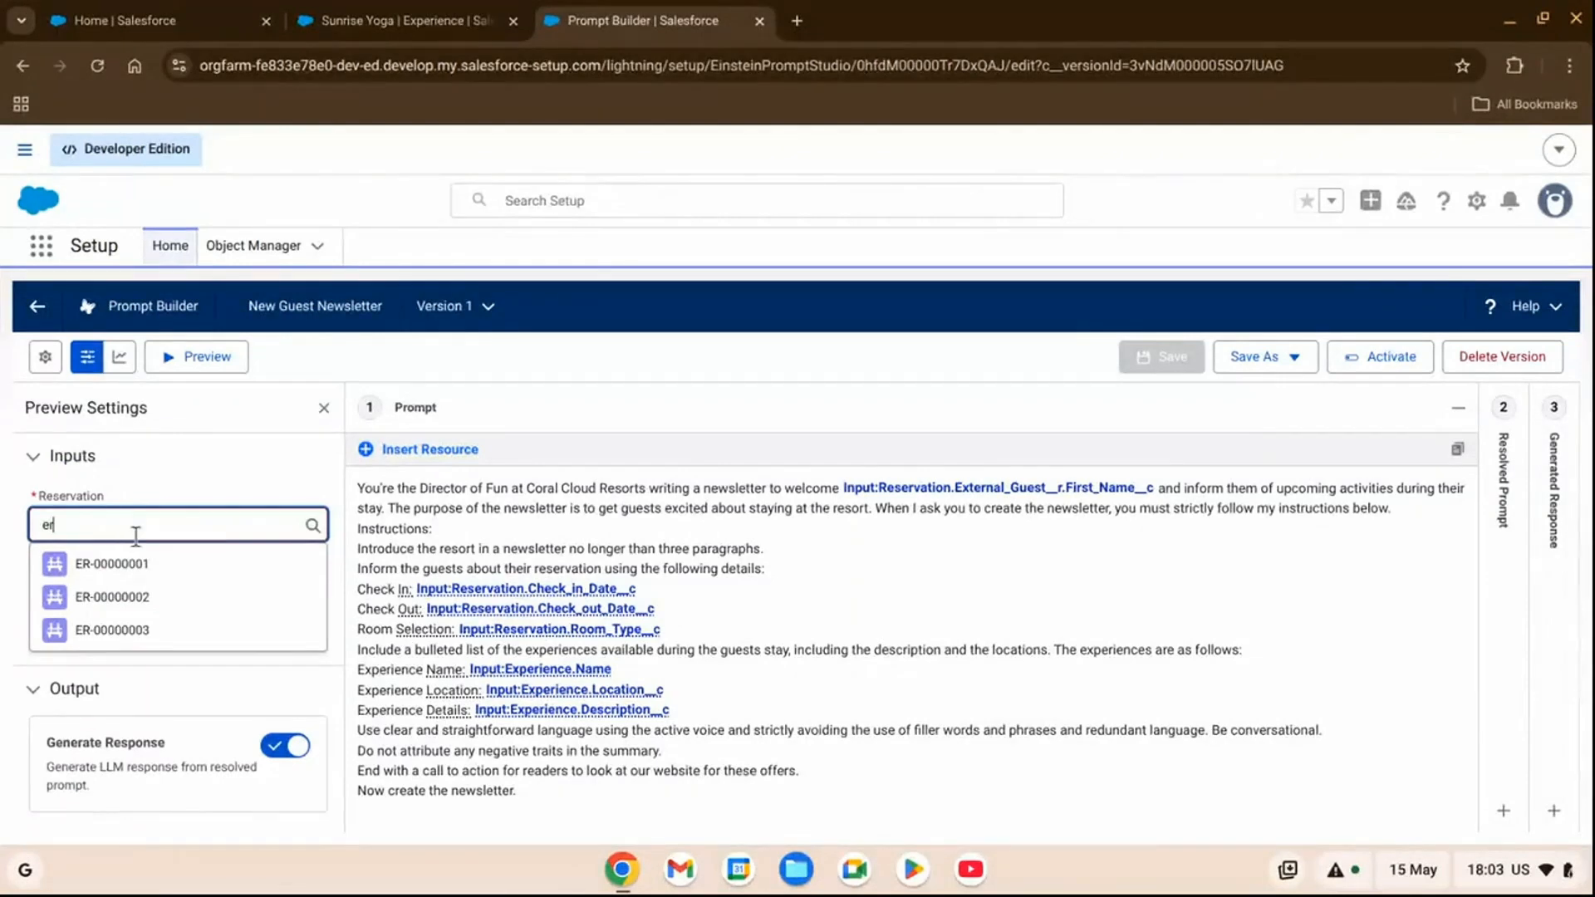
pyautogui.click(137, 565)
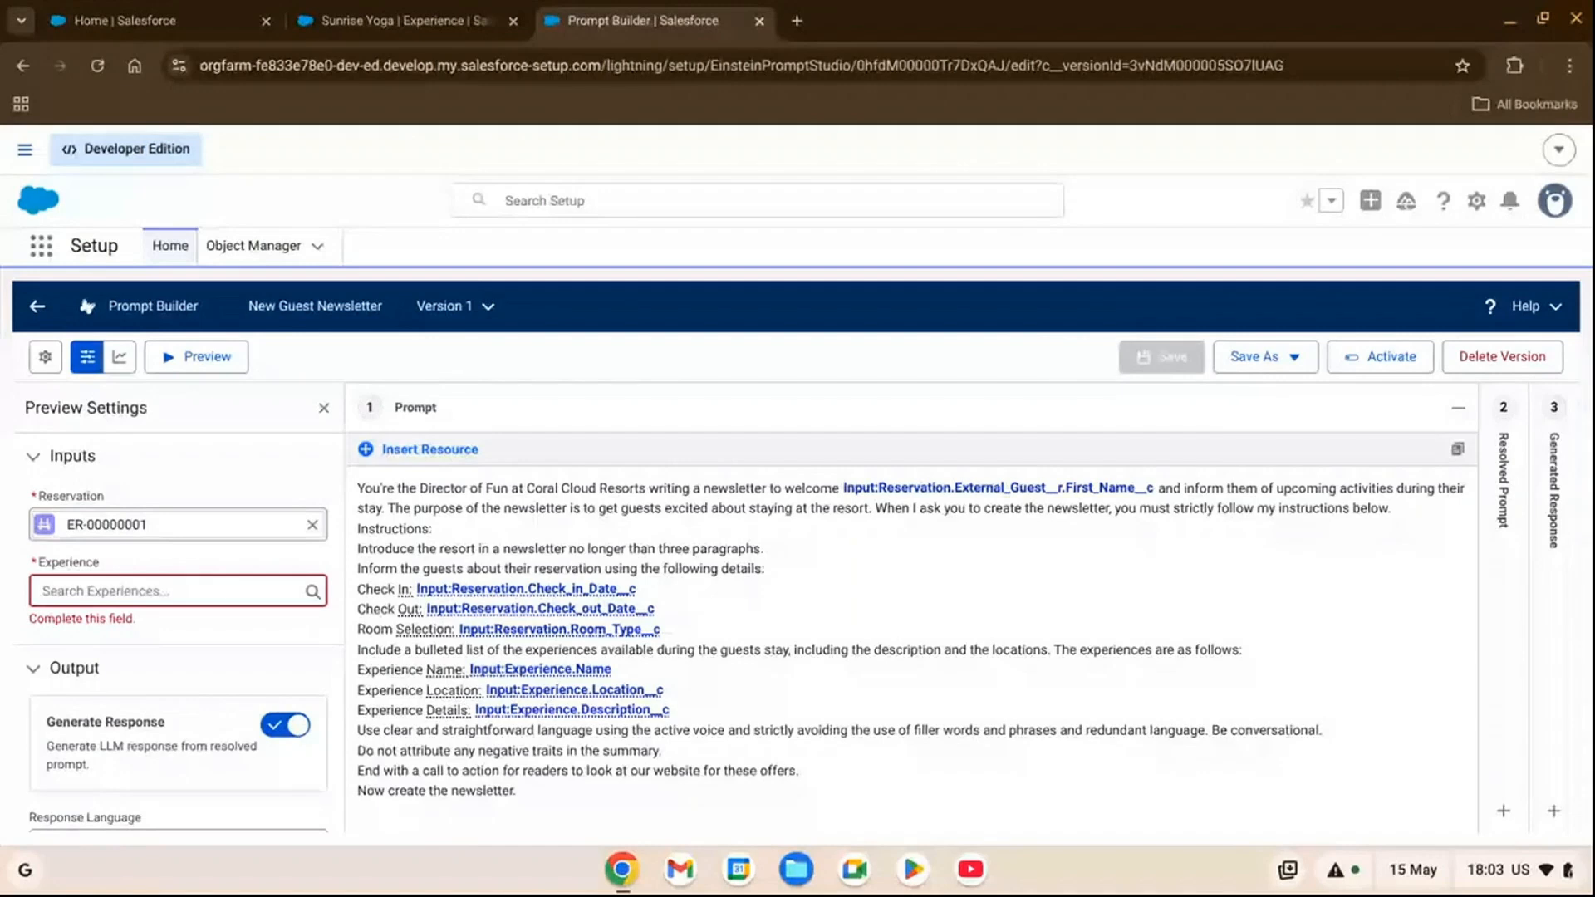
pyautogui.click(132, 592)
pyautogui.write('sun')
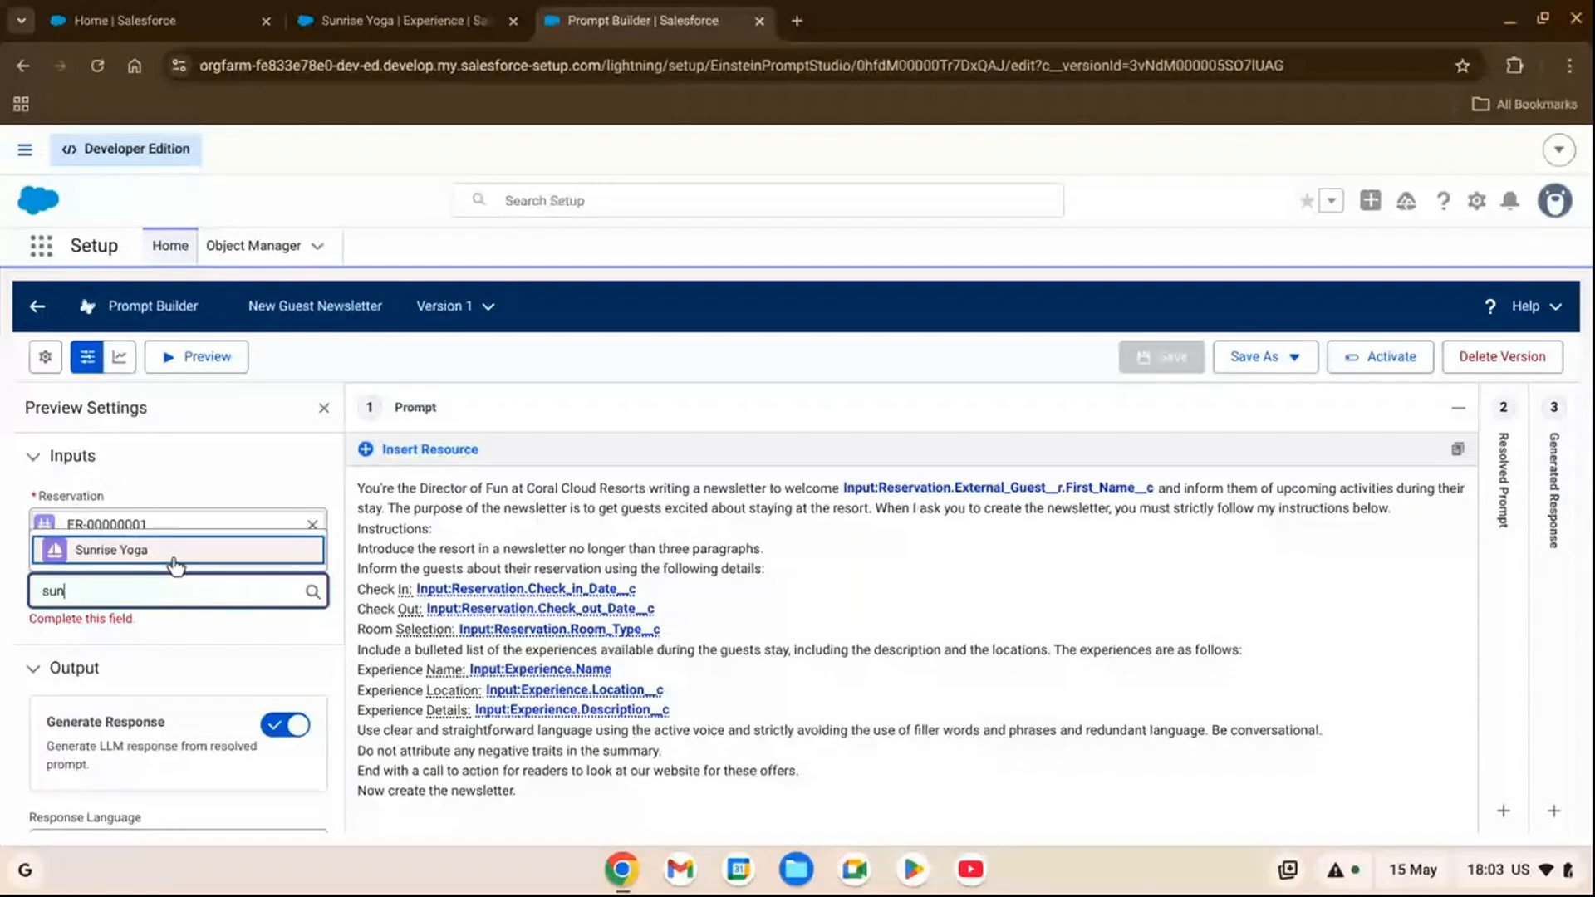
pyautogui.click(175, 564)
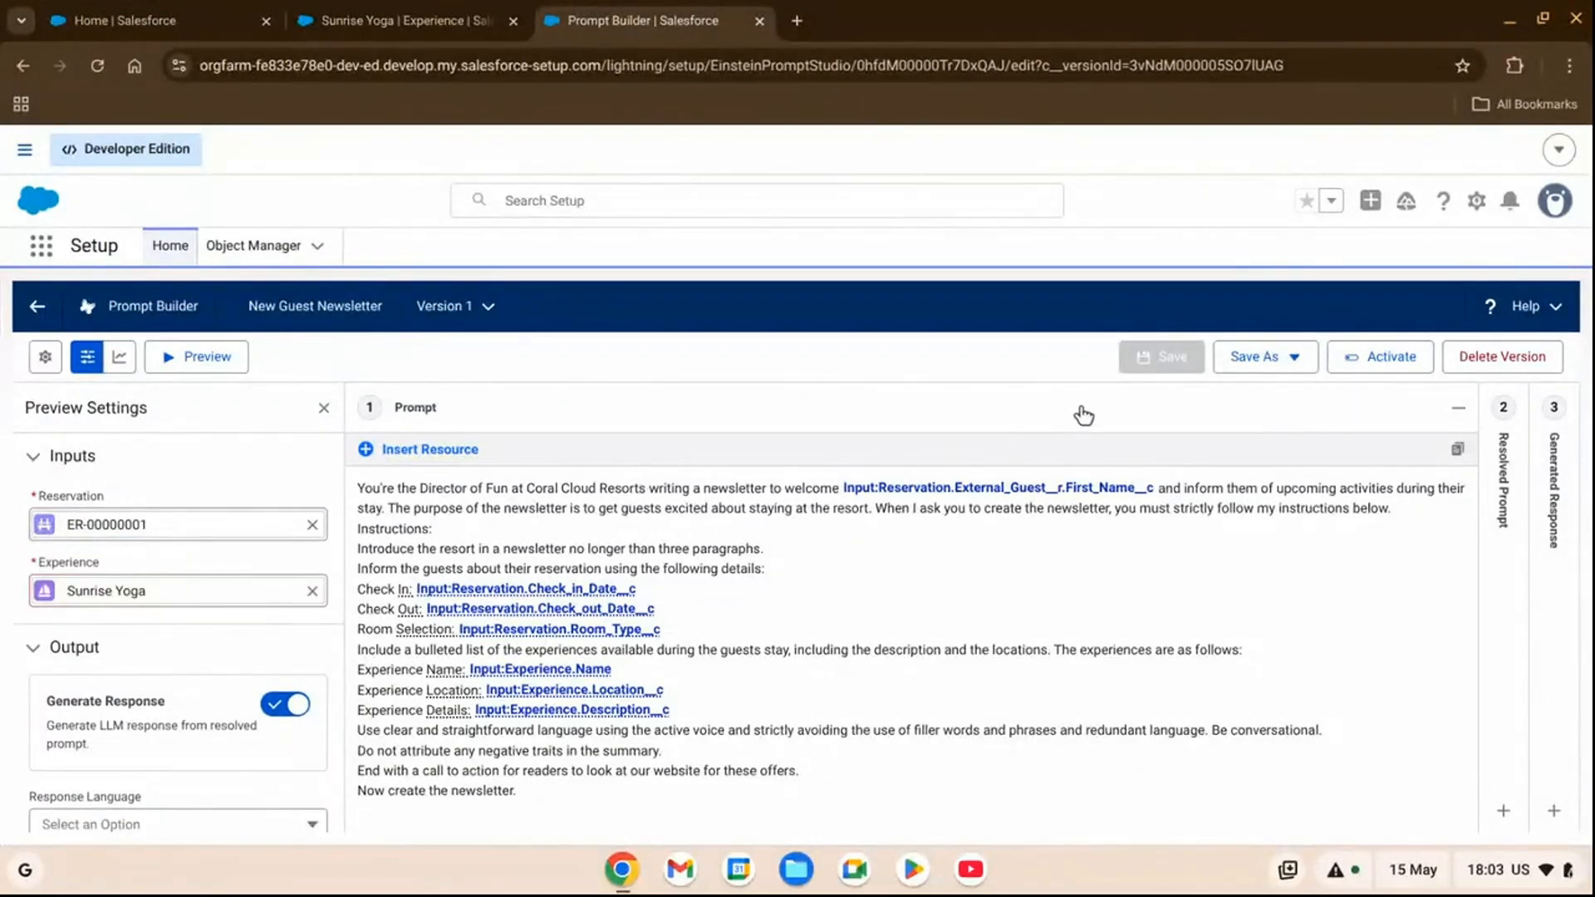
# Run the preview with the chosen records and review the full text of the generated newsletter.
pyautogui.click(207, 356)
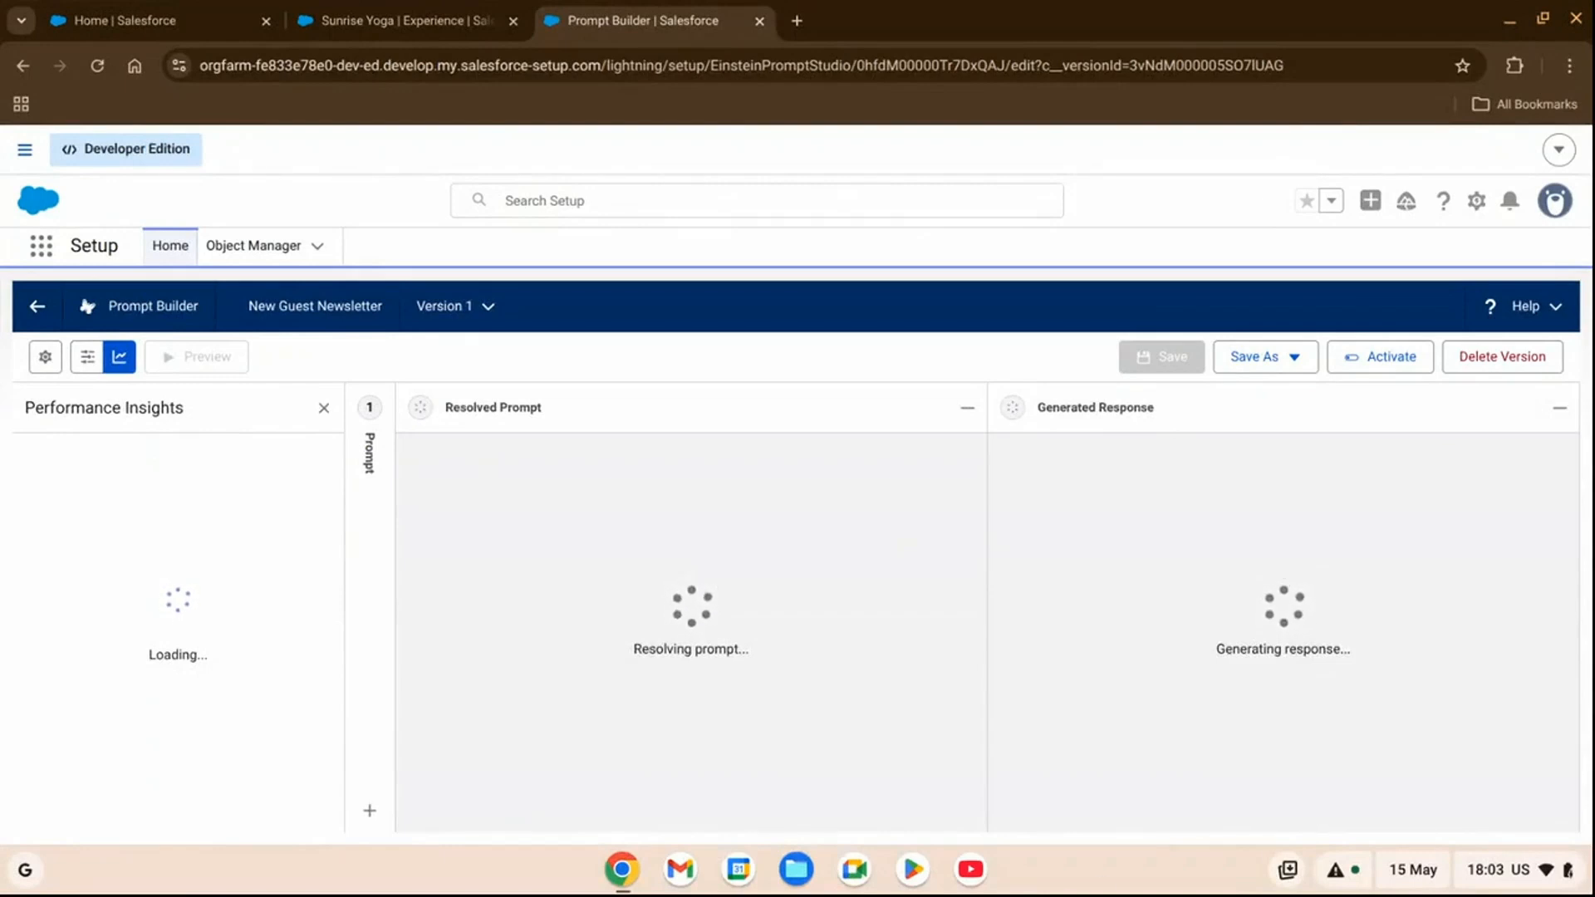
pyautogui.moveTo(1011, 487); pyautogui.dragTo(1239, 784)
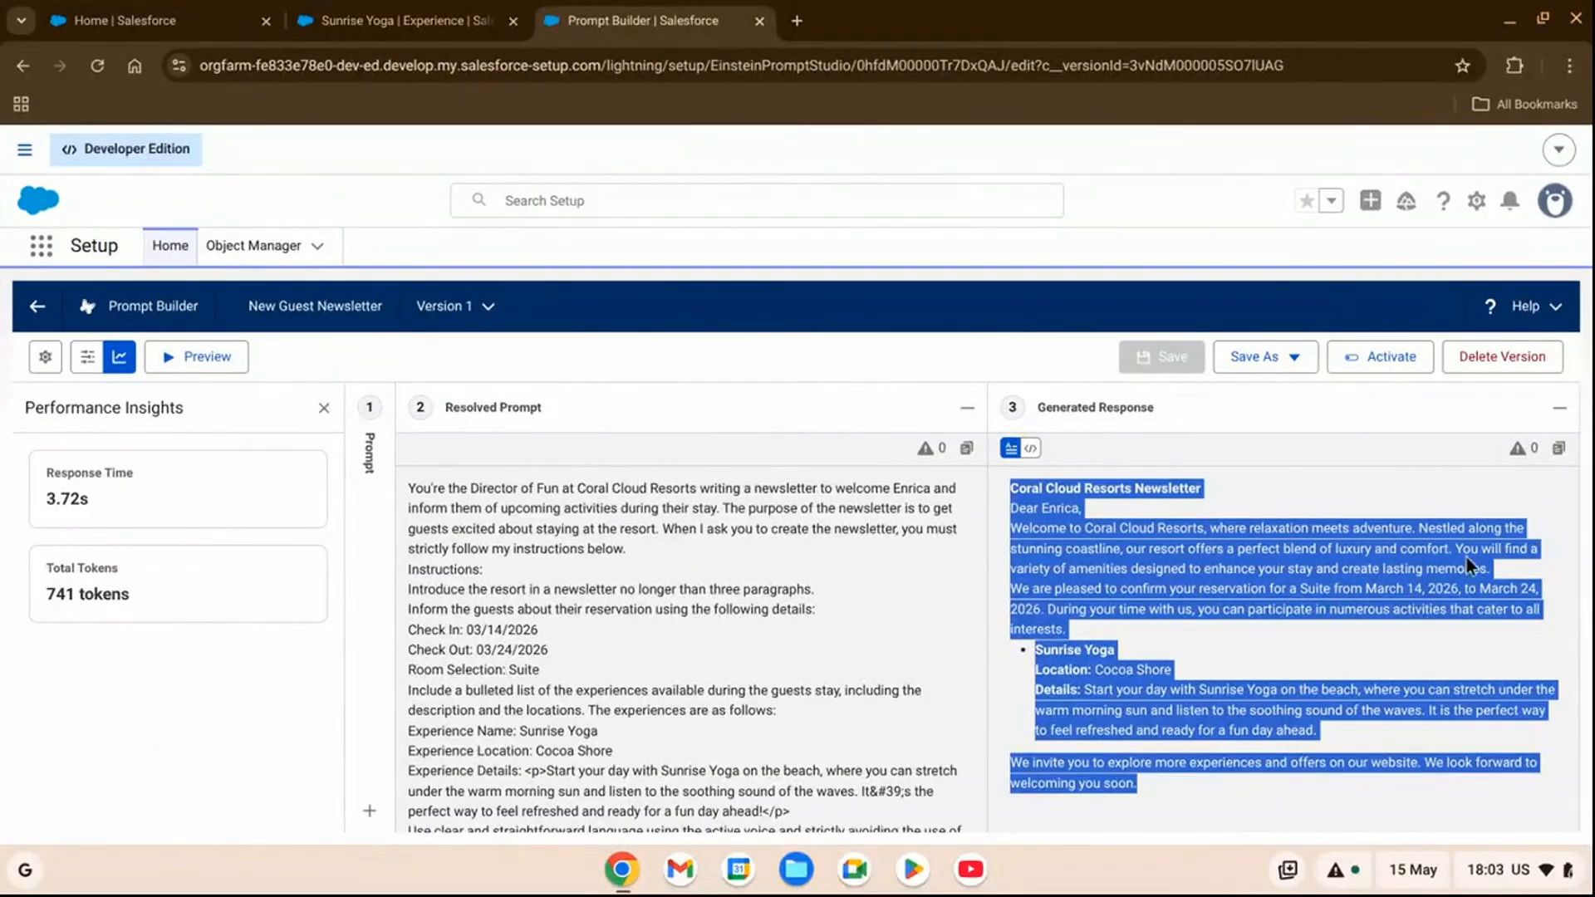
pyautogui.click(1537, 802)
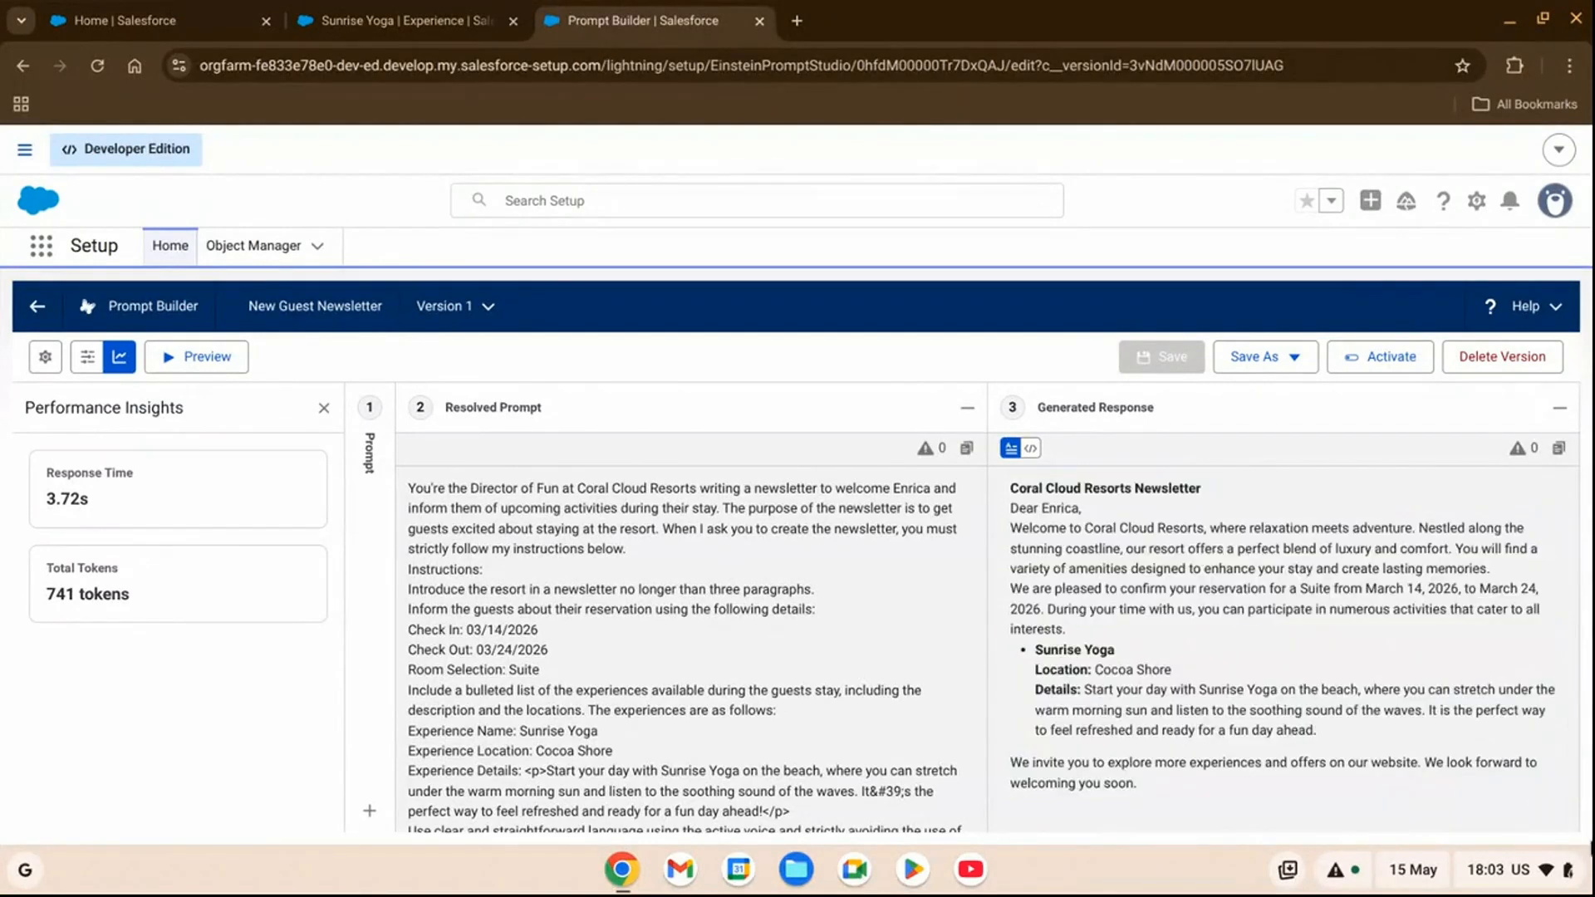